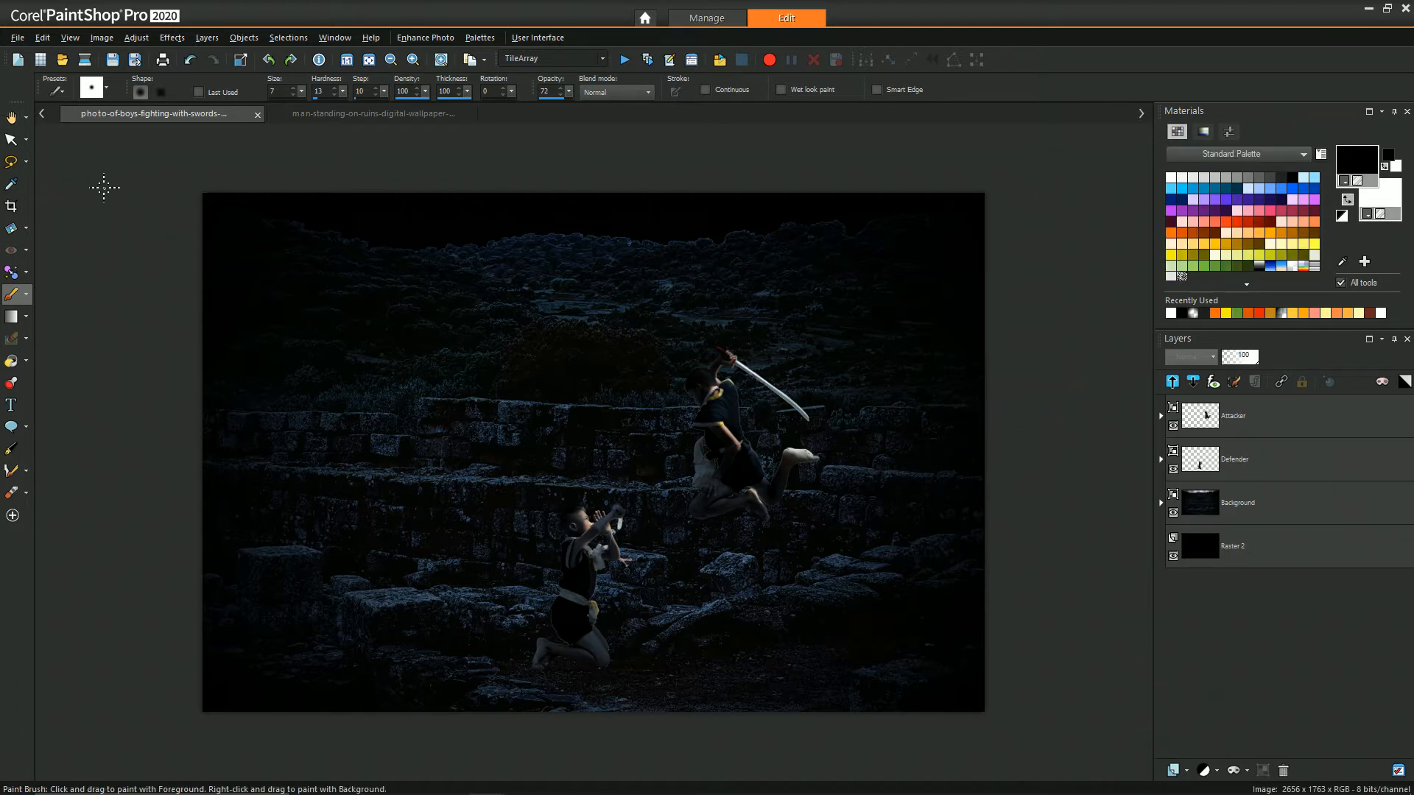
Copy the merged content of all layers in the boys fighting photo and paste it as a new image.
left_click(11, 118)
right_click(465, 314)
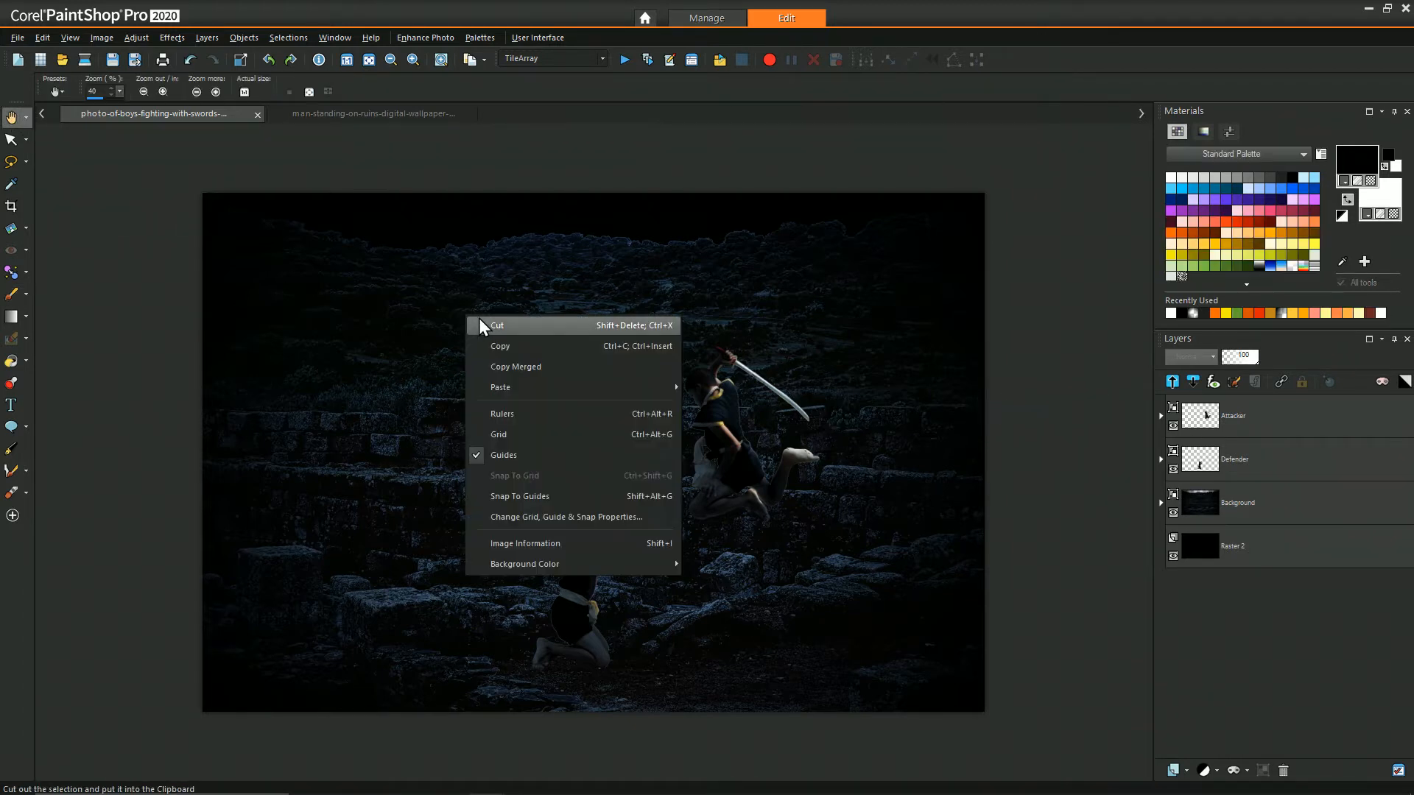
left_click(537, 365)
right_click(509, 112)
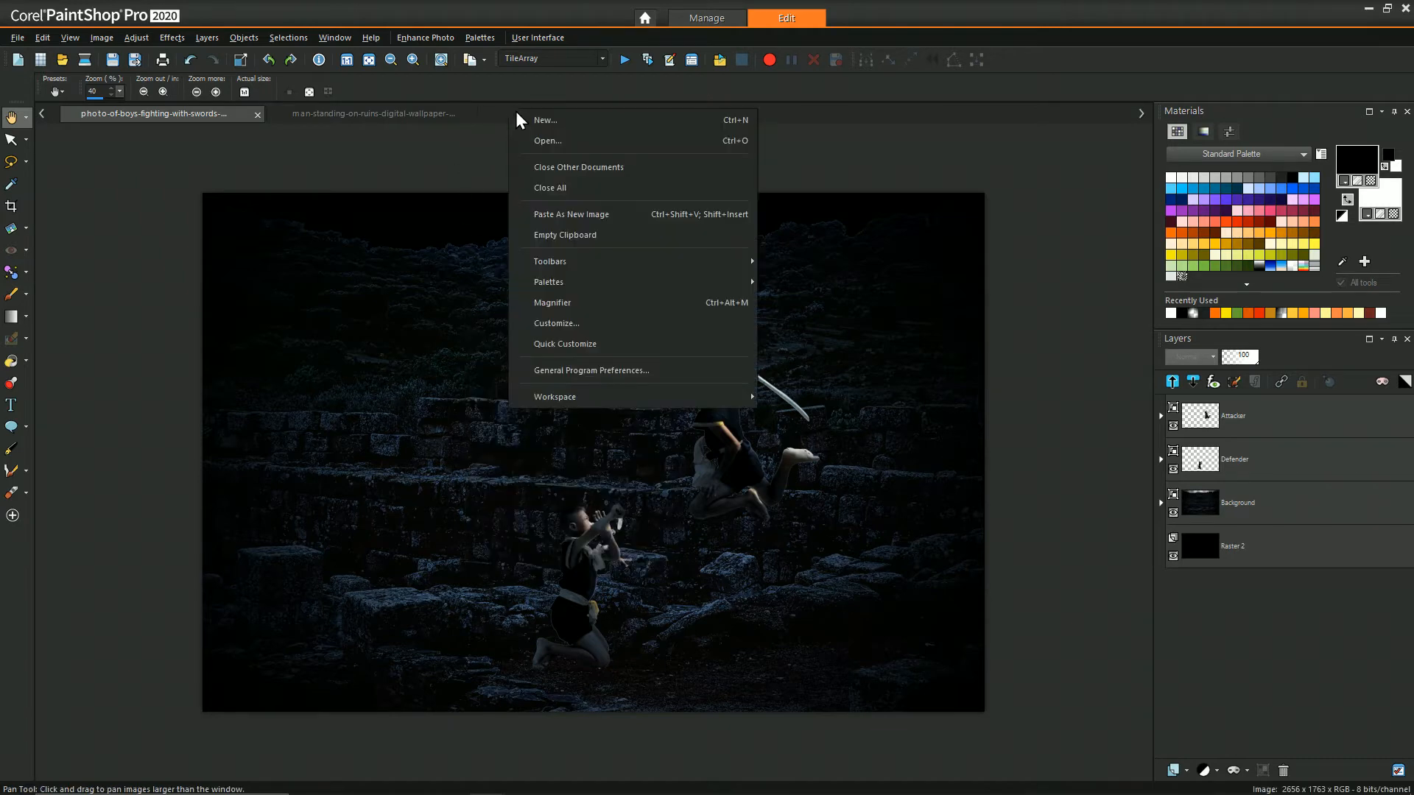
left_click(575, 215)
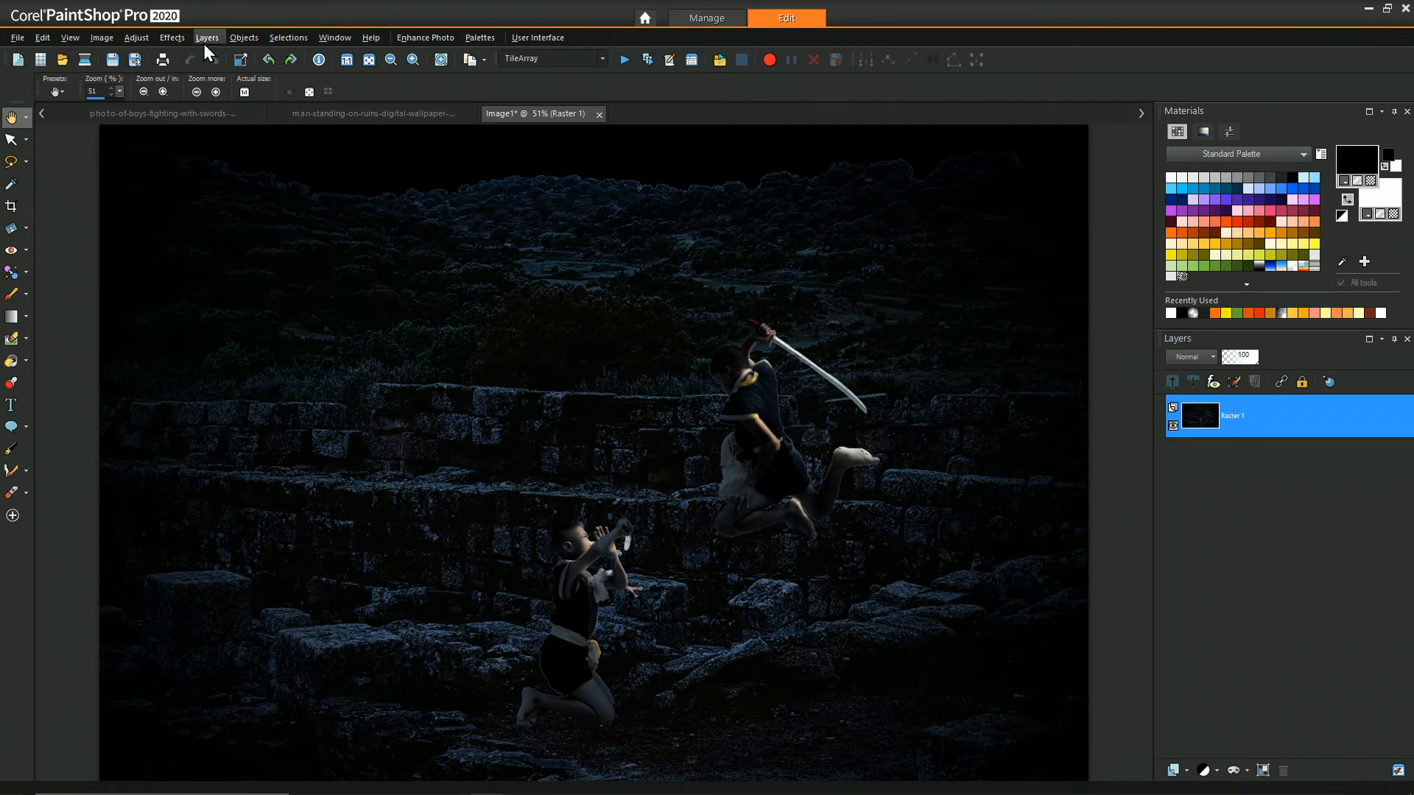
Open the new merged image in the ParticleShop plugin.
scroll(439, 326, "down", 1)
scroll(439, 326, "down", 2)
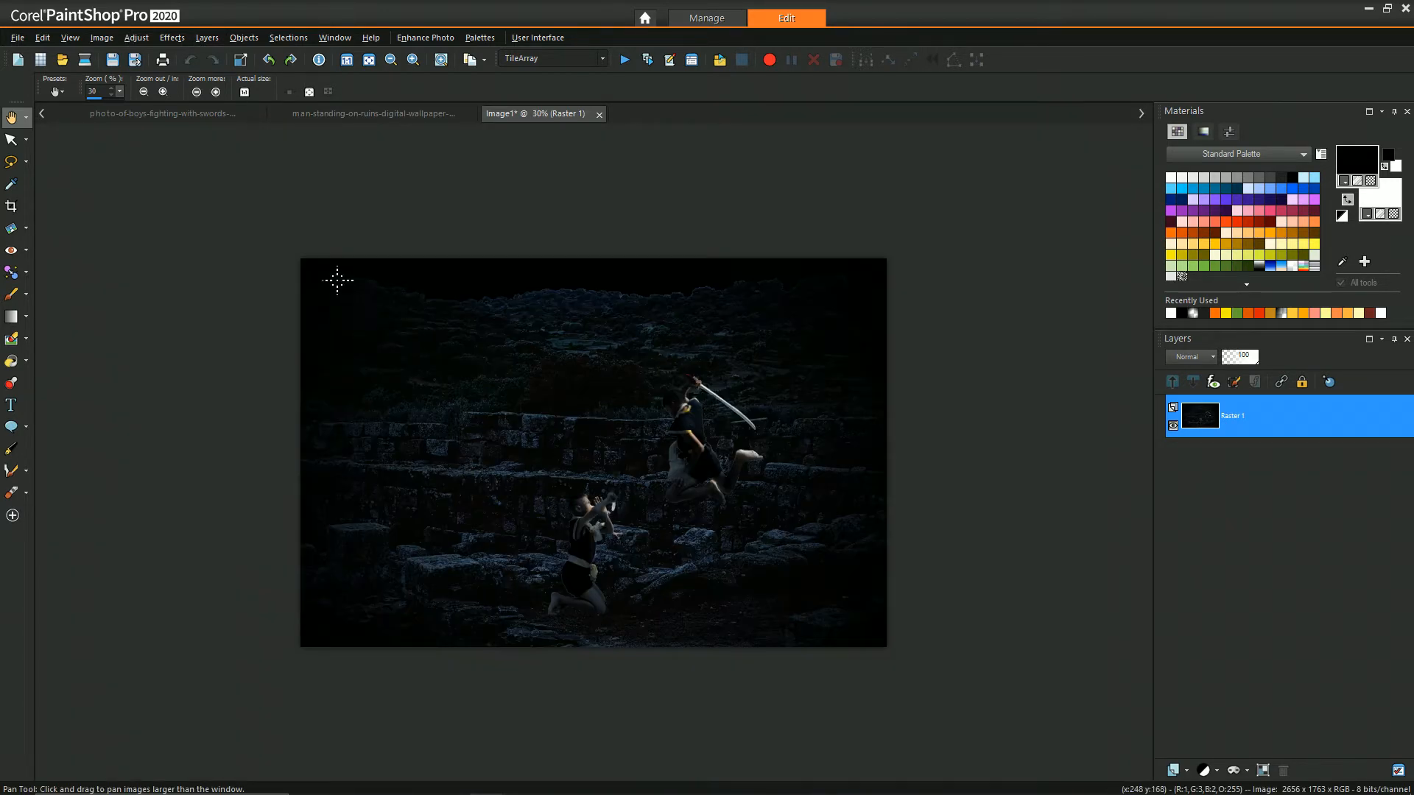
left_click(174, 37)
mouse_move(198, 342)
mouse_move(376, 381)
left_click(488, 378)
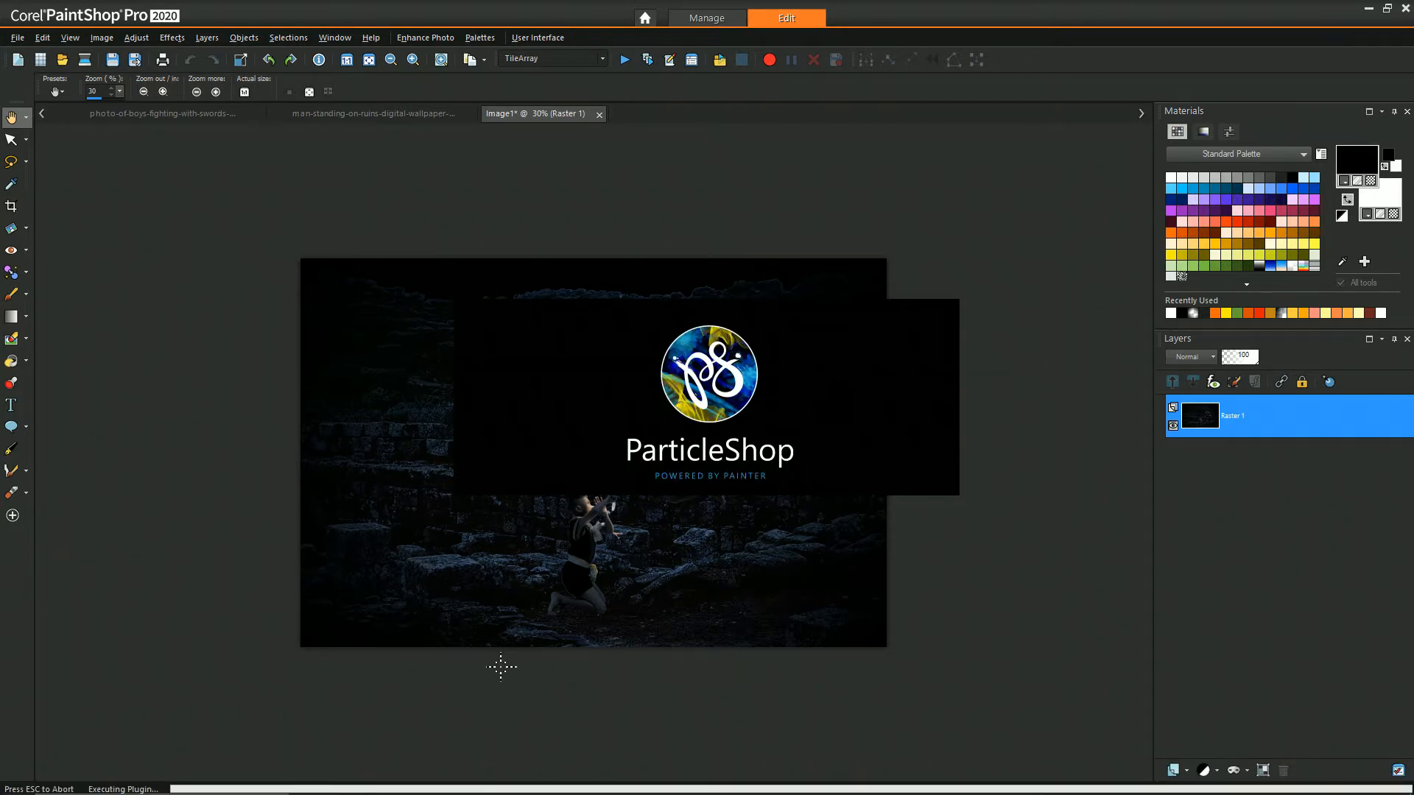
left_click(772, 466)
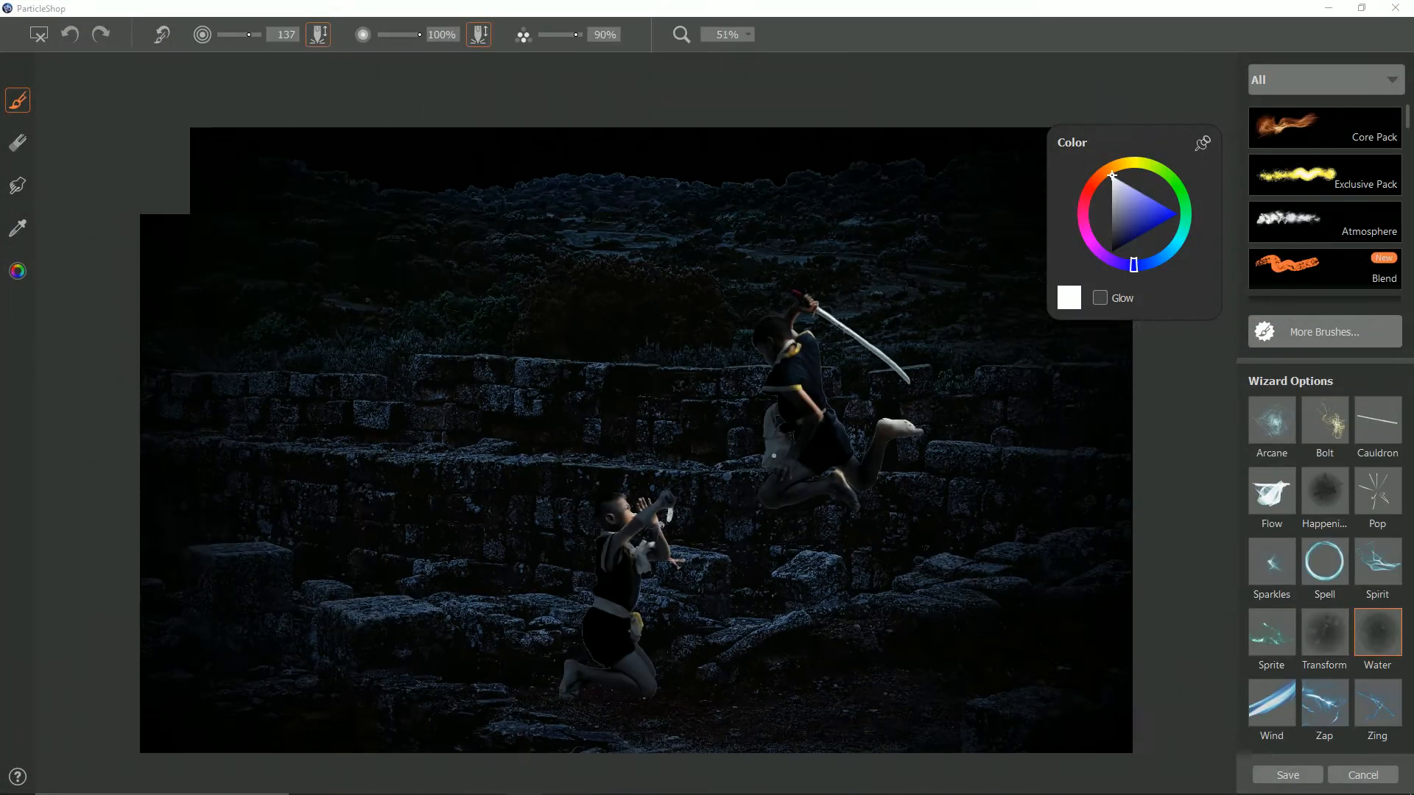
Try glowing orange strokes along the attacker's sword with the Core Pack's Heat Trail brush, undoing each one.
left_click(1299, 126)
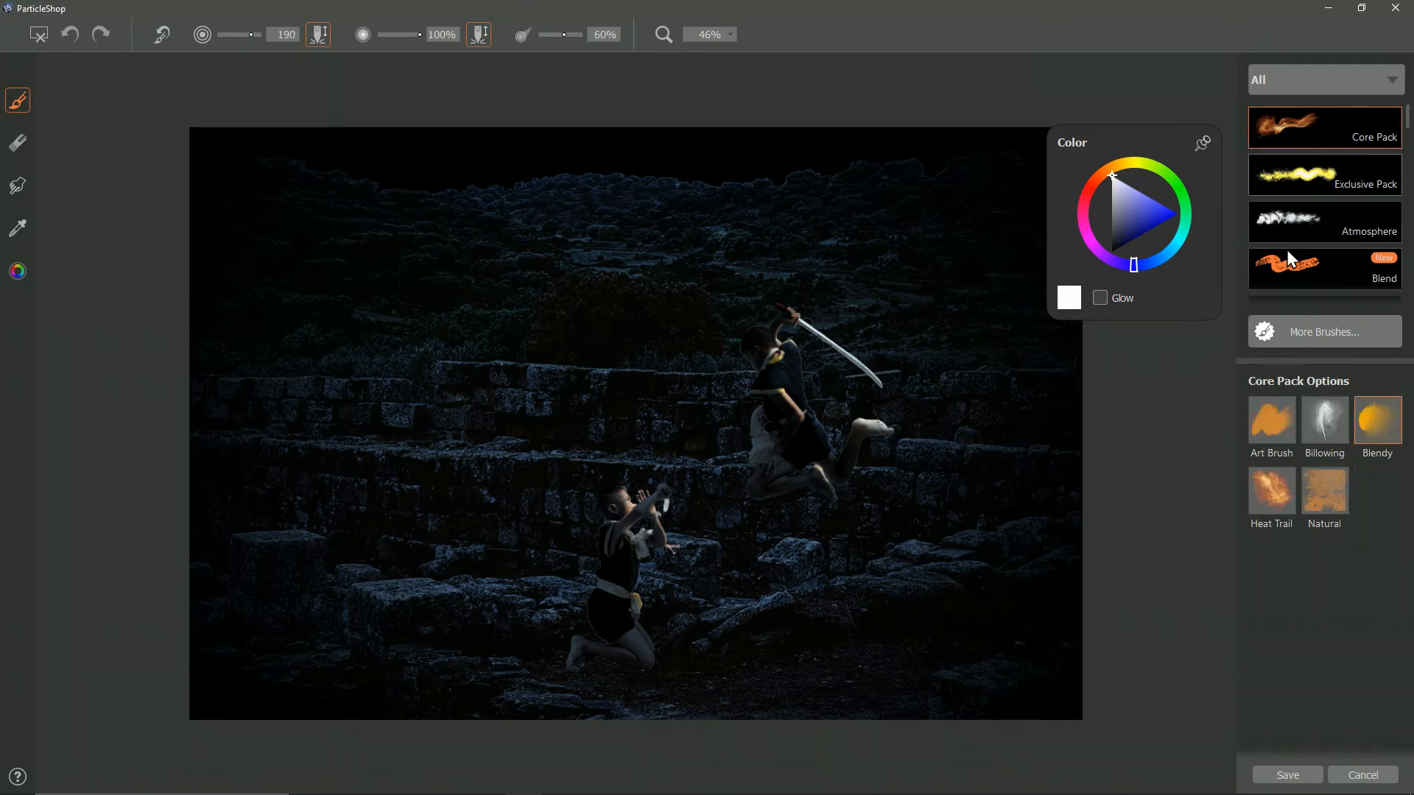
left_click(1278, 488)
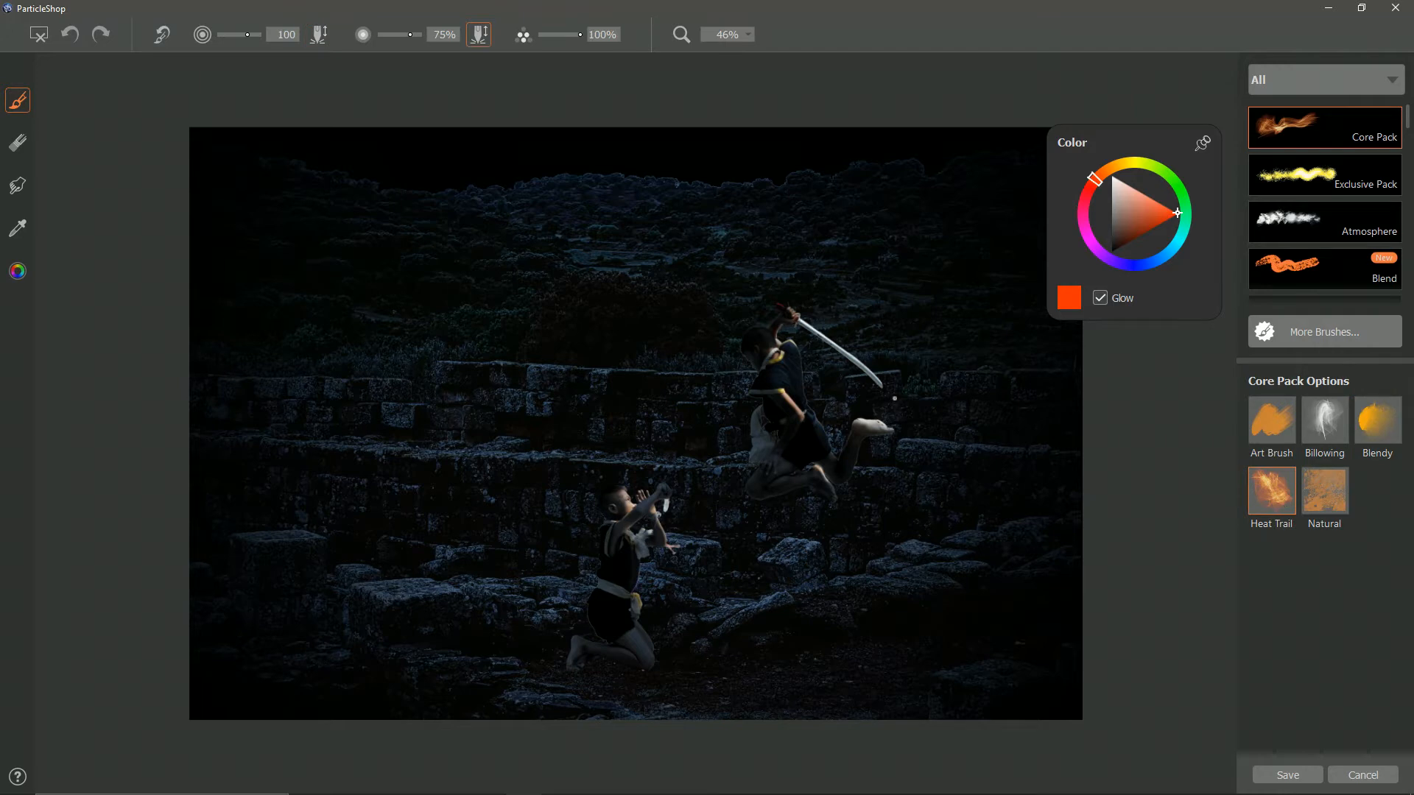
left_click_drag(785, 308, 973, 478)
key("ctrl+z")
key("ctrl+plus")
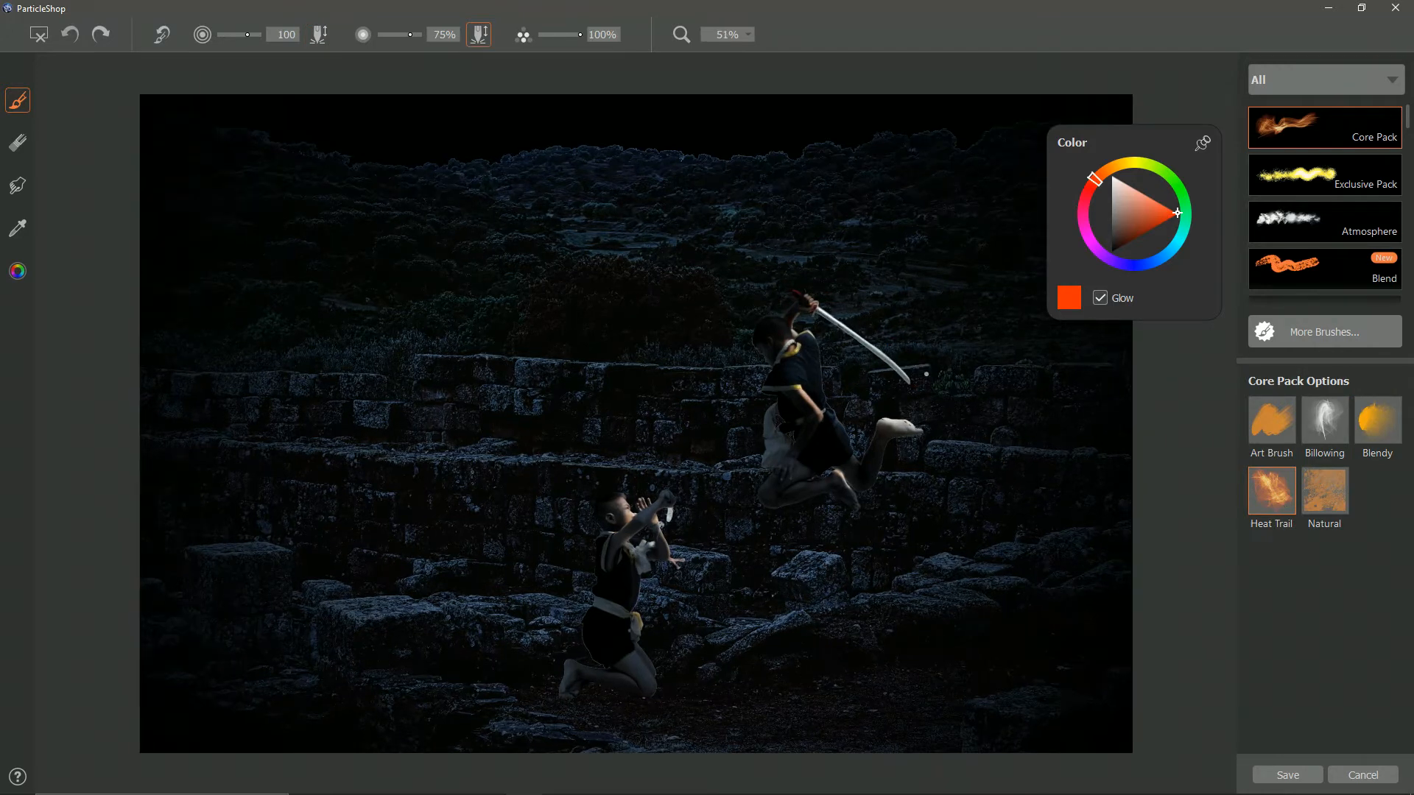
mouse_move(836, 313)
left_mouse_down()
mouse_move(924, 391)
mouse_move(987, 490)
left_mouse_up()
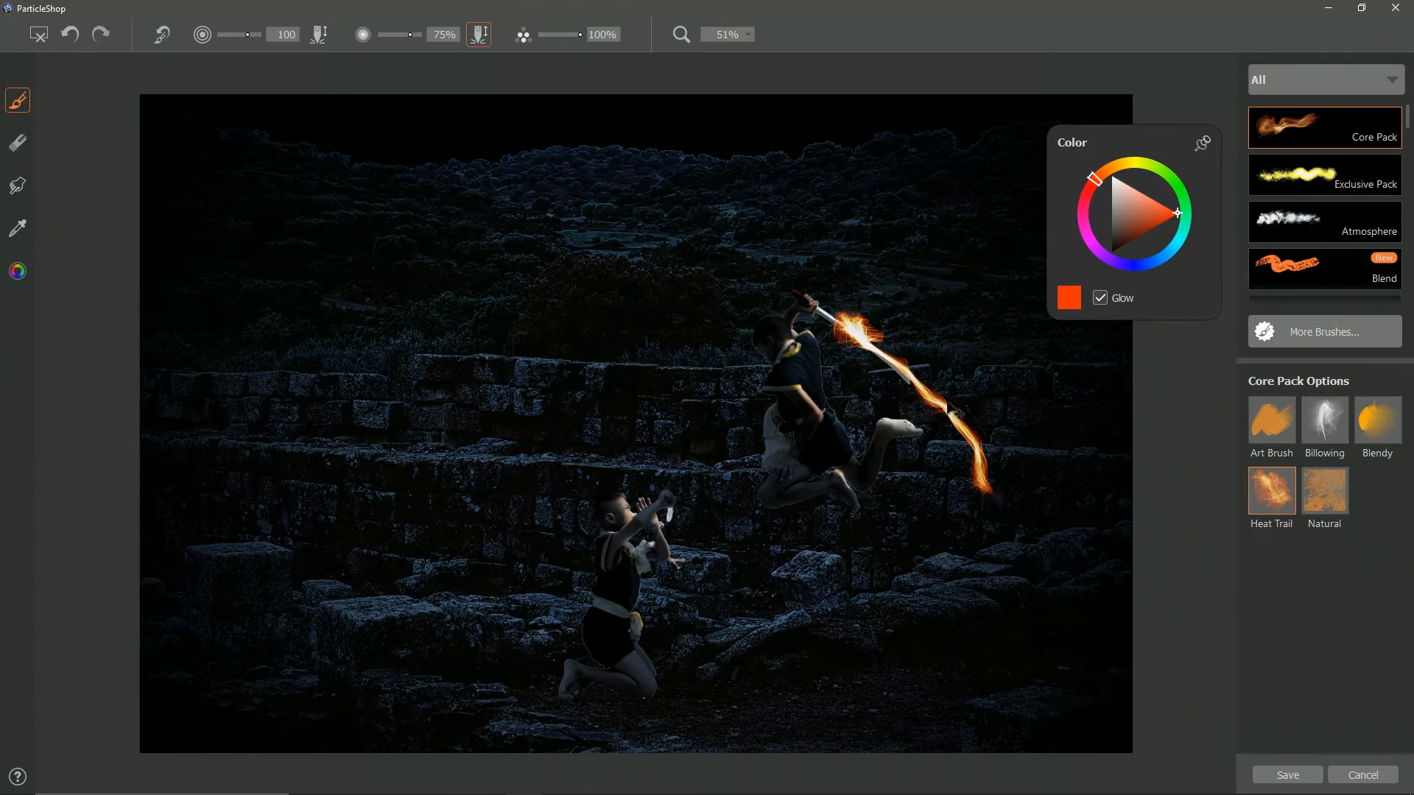
key("ctrl+z")
left_click_drag(905, 377, 968, 563)
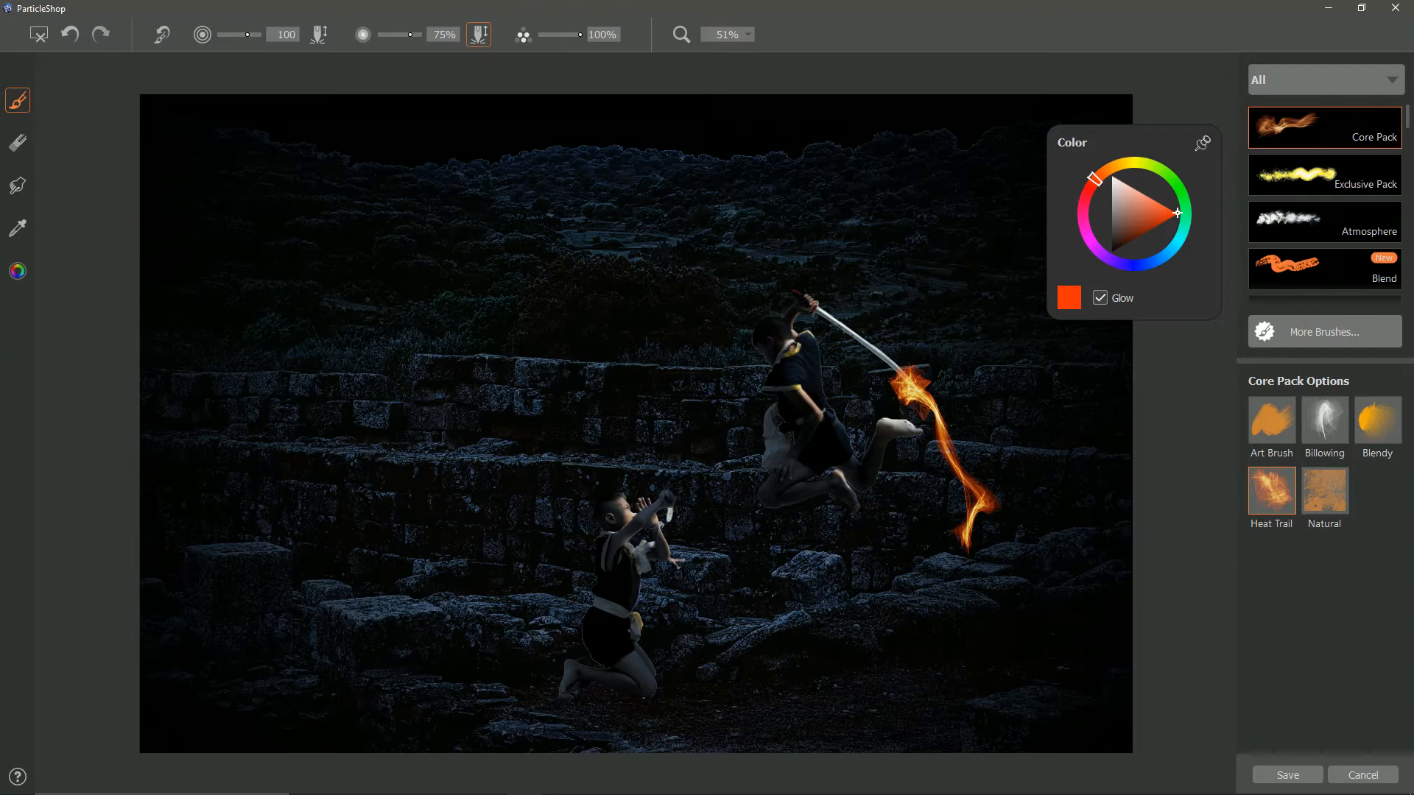
key("ctrl+z")
mouse_move(804, 296)
left_mouse_down()
mouse_move(1002, 472)
mouse_move(1061, 556)
left_mouse_up()
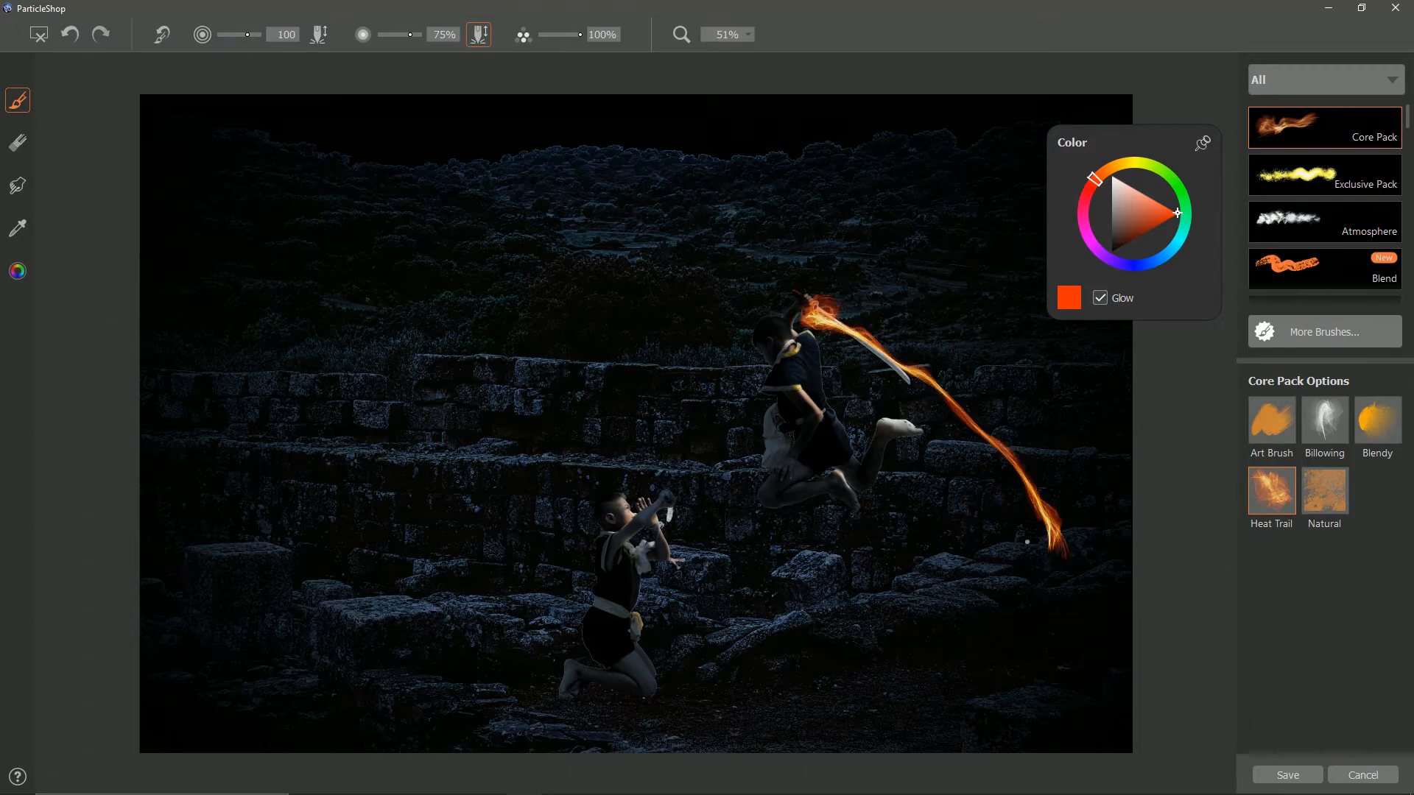
key("ctrl+z")
mouse_move(807, 296)
left_mouse_down()
mouse_move(985, 500)
mouse_move(1011, 556)
left_mouse_up()
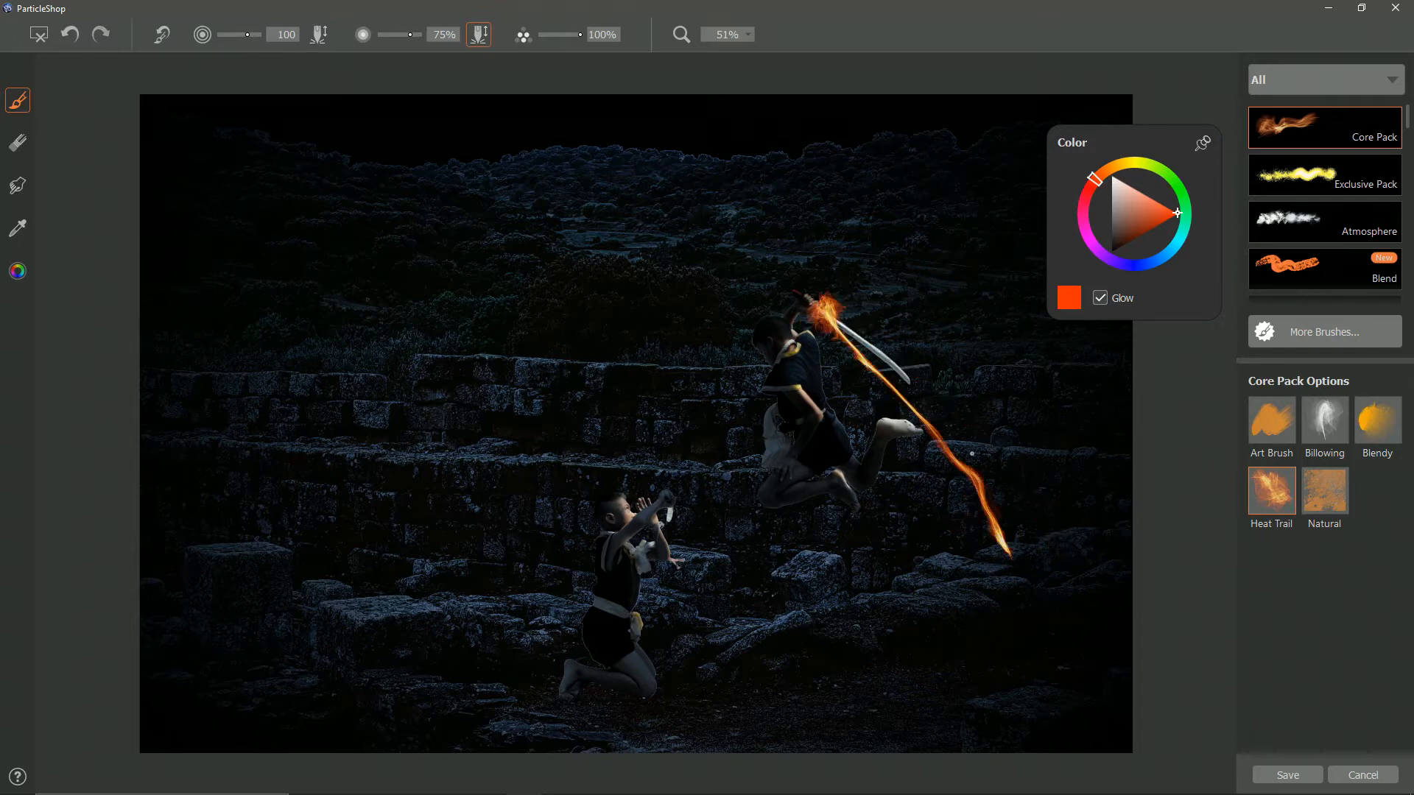
key("ctrl+z")
left_click_drag(806, 295, 1027, 544)
key("ctrl+z")
mouse_move(822, 308)
left_mouse_down()
mouse_move(1037, 483)
mouse_move(1062, 541)
left_mouse_up()
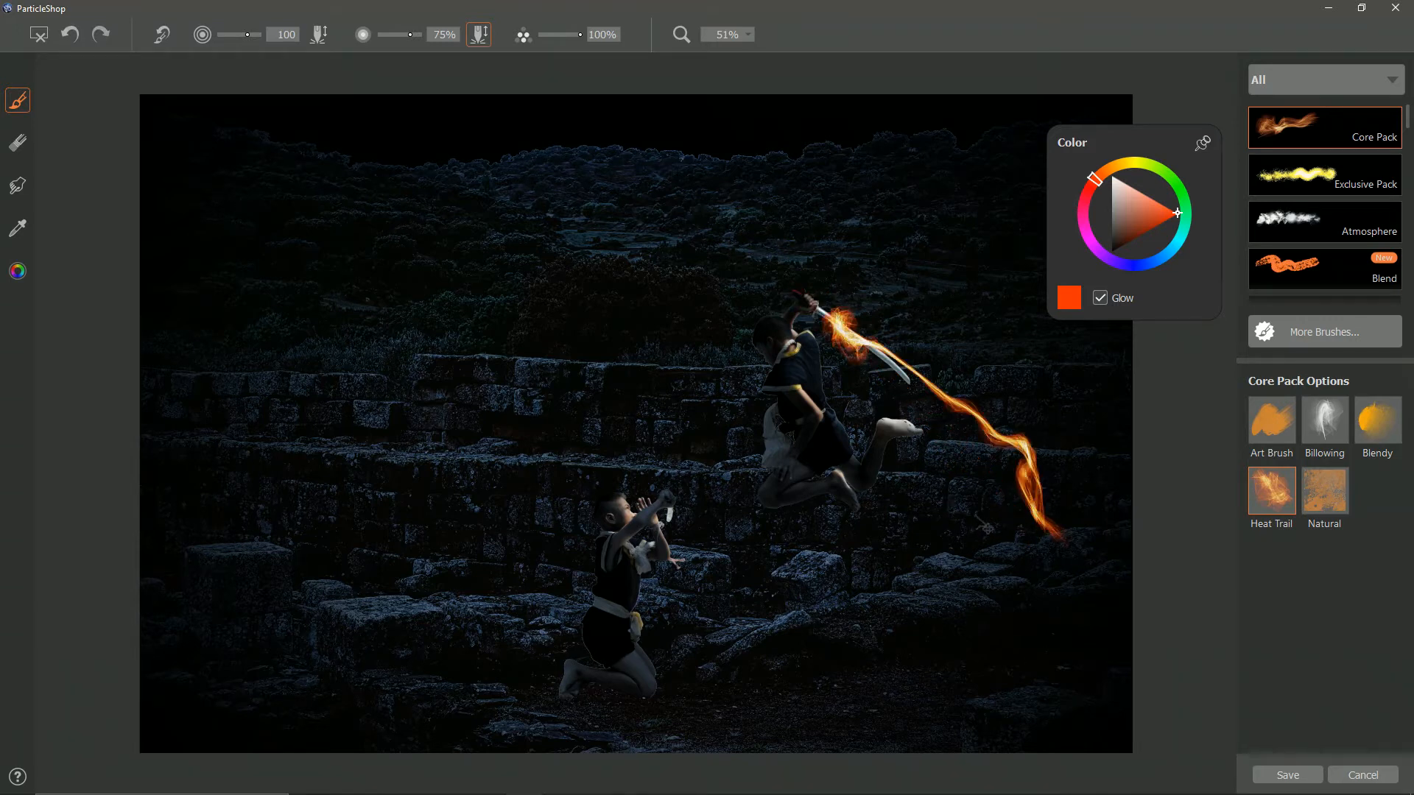
key("ctrl+z")
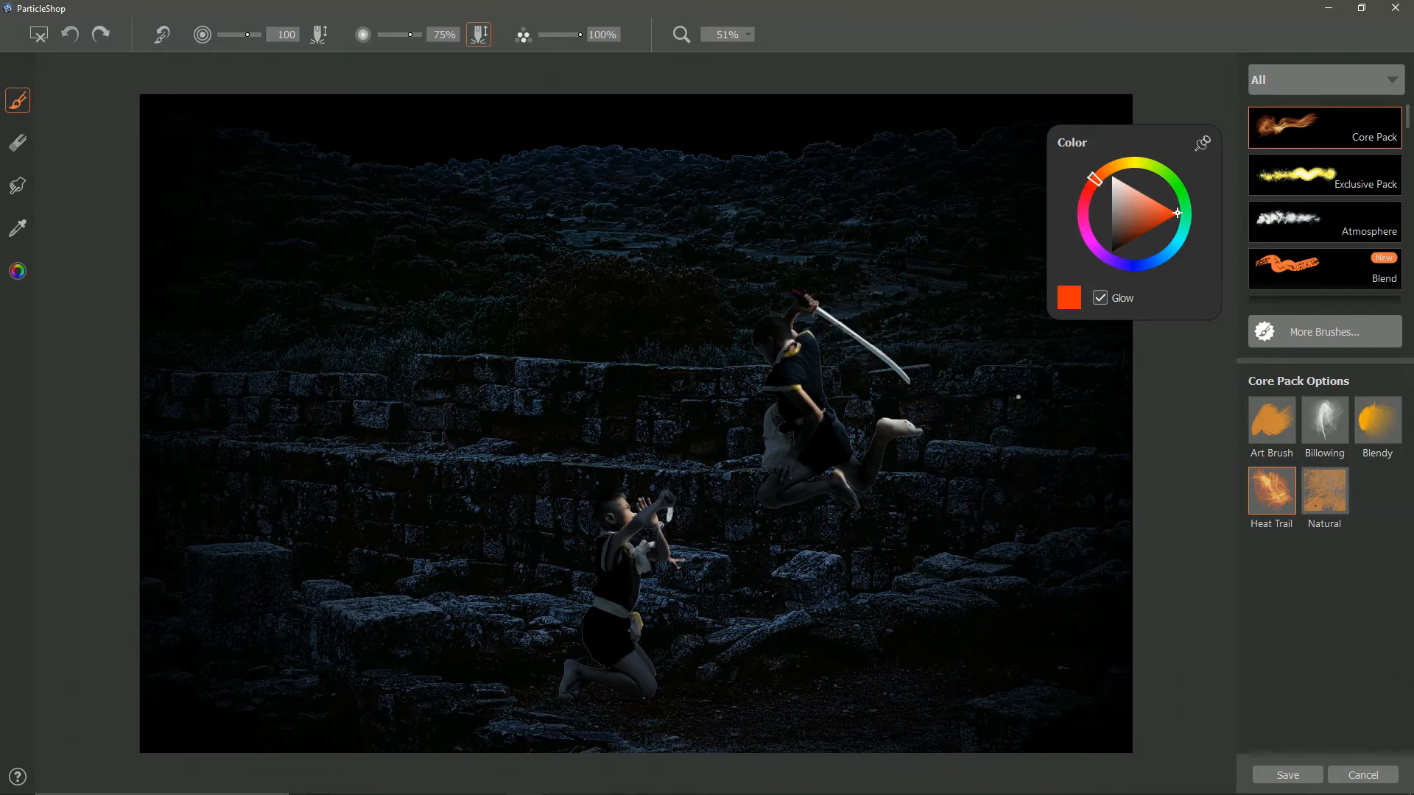
Switch the brush category to Flame.
left_click(1304, 174)
scroll(1314, 184, "down", 3)
scroll(1314, 184, "down", 5)
left_click(1300, 140)
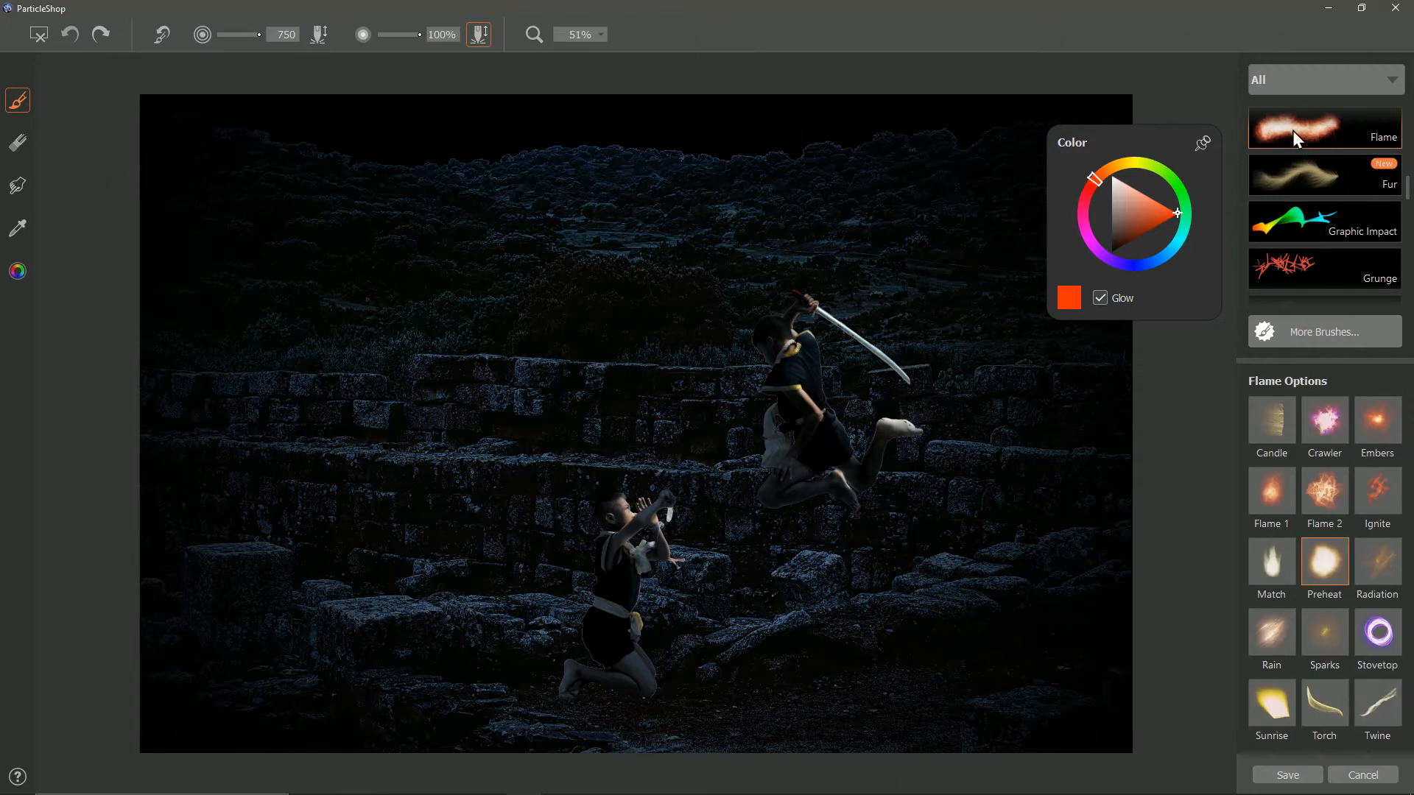
Try the Embers brush around the attacker's sword and undo the strokes.
left_click(1381, 420)
left_click_drag(802, 300, 973, 431)
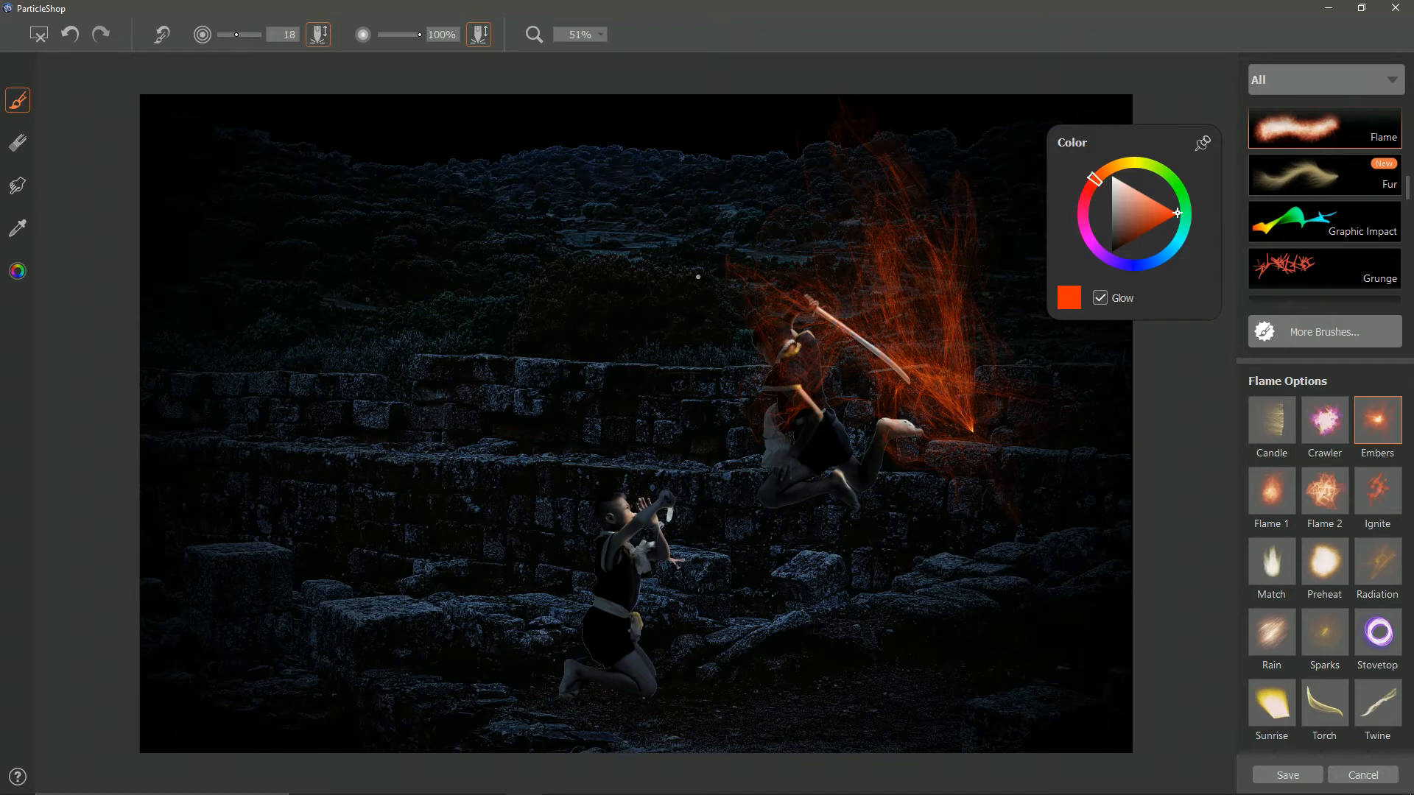
key("ctrl+z")
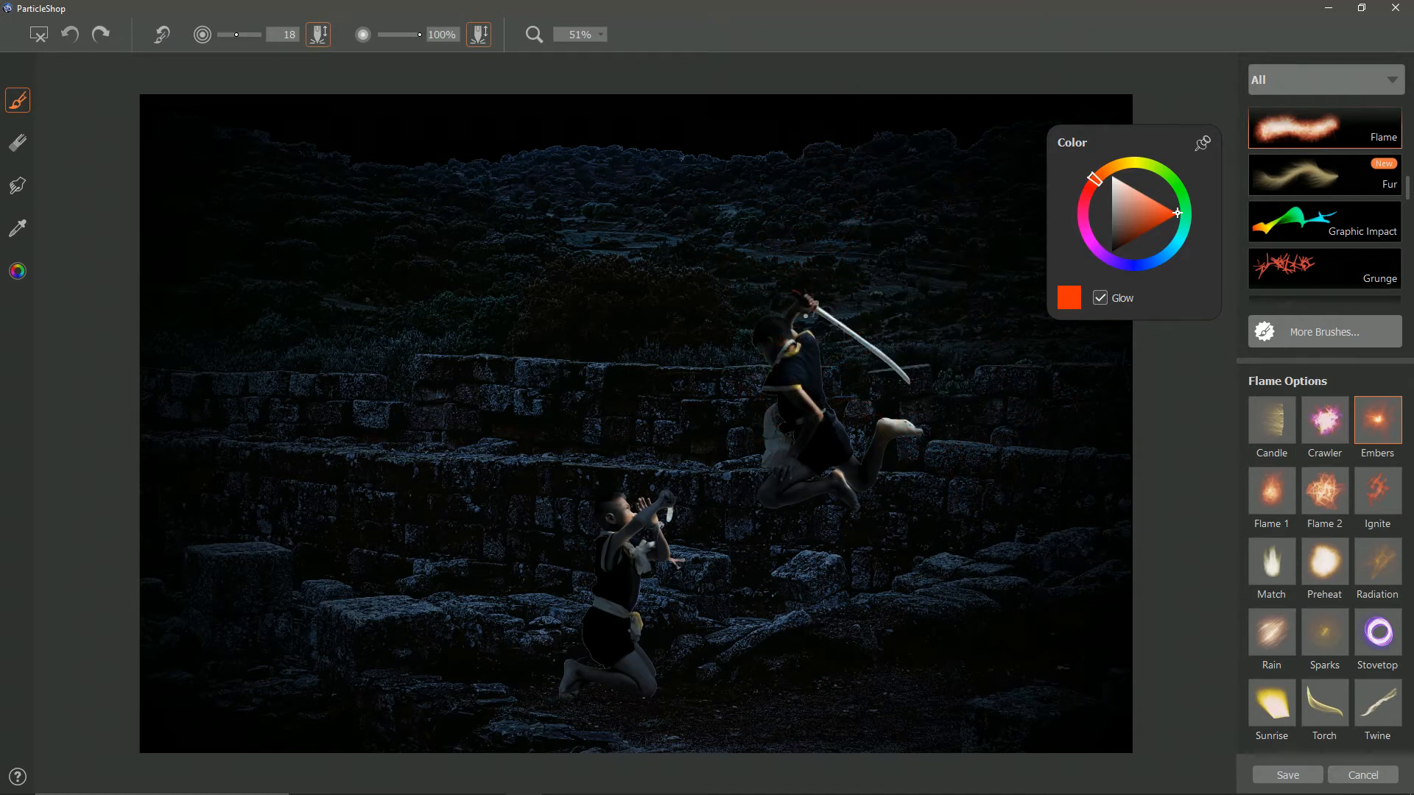
left_click_drag(821, 327, 827, 313)
key("ctrl+z")
Cover the attacker's sword blade with glowing orange strokes using the Preheat brush at size 6.
left_click(1315, 559)
left_click_drag(786, 303, 975, 414)
key("ctrl+z")
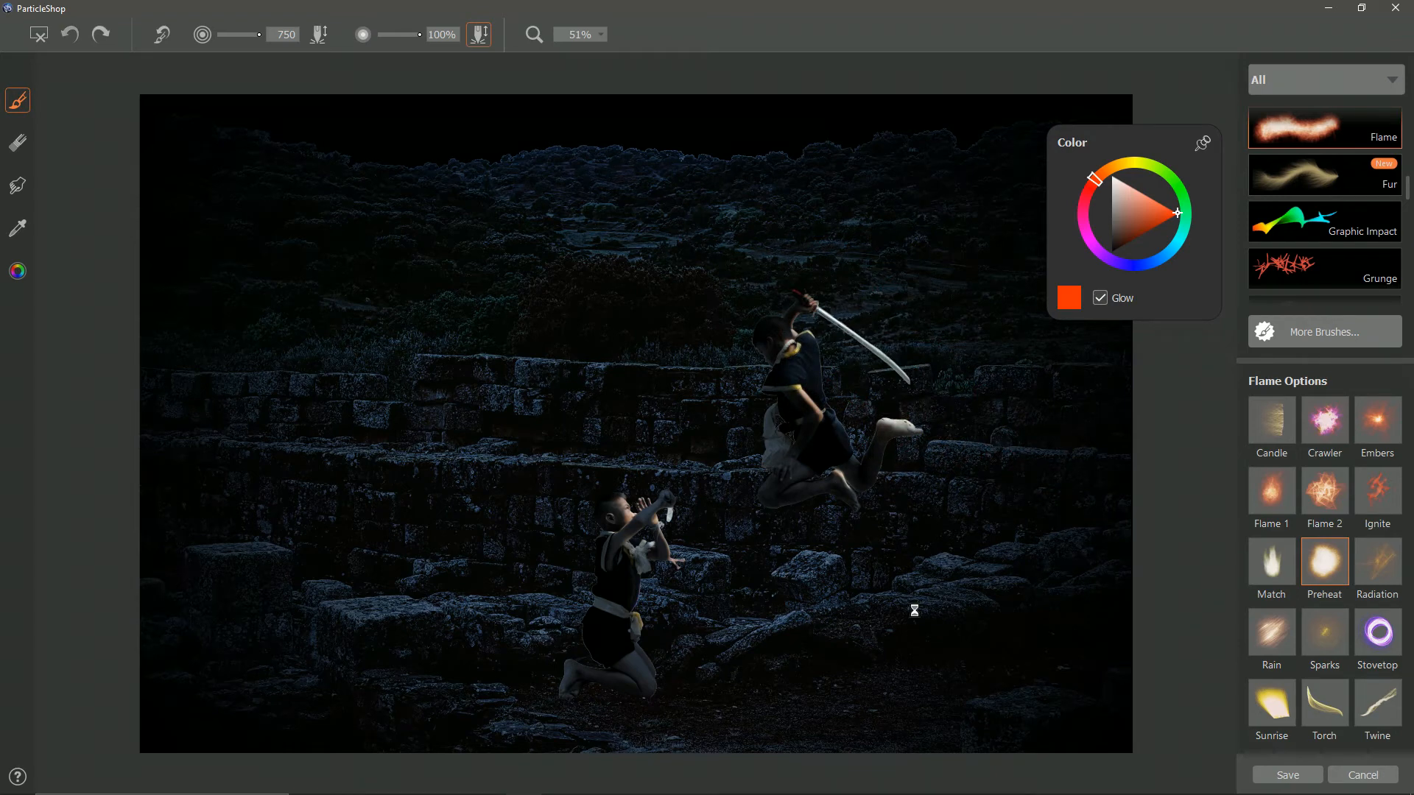
left_click_drag(258, 34, 219, 53)
left_click_drag(816, 305, 910, 383)
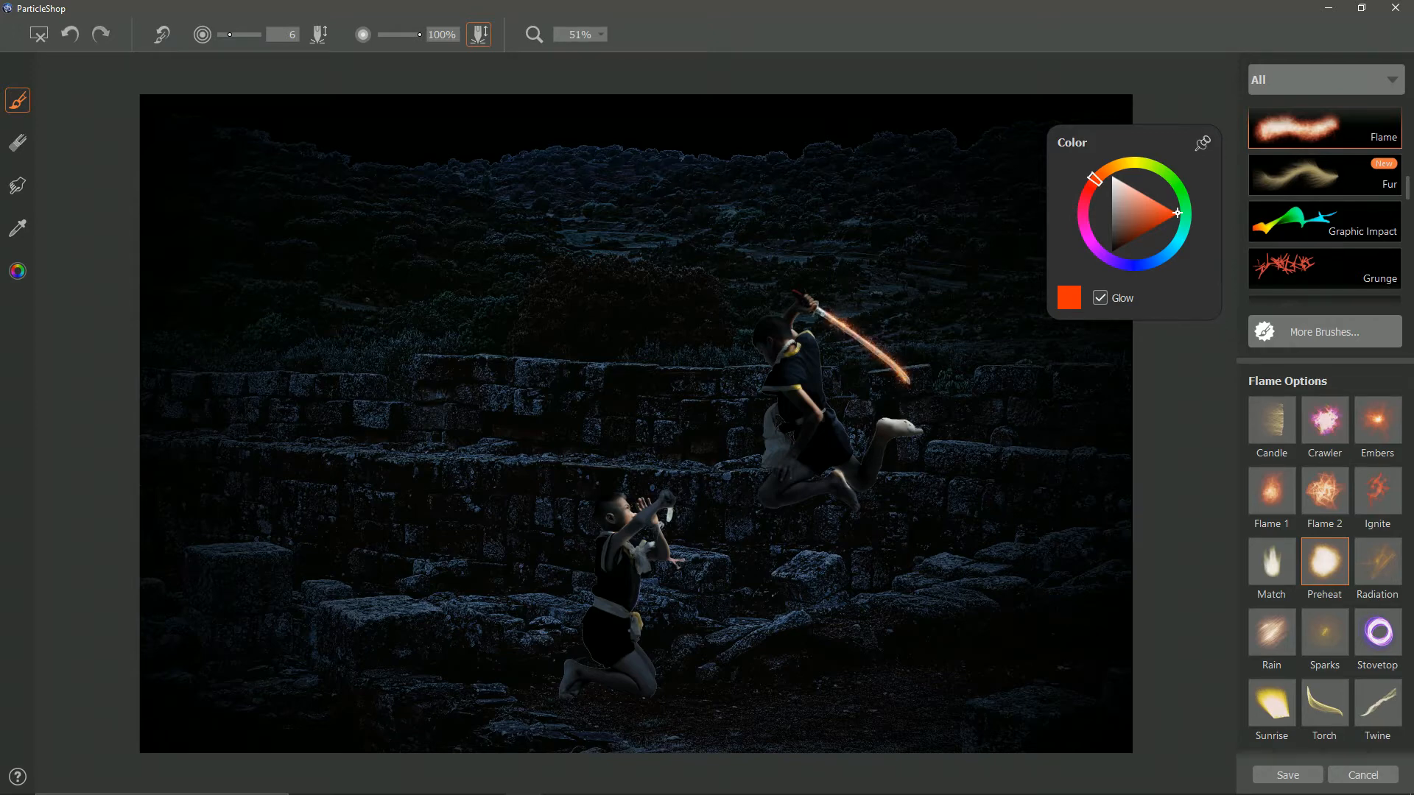
scroll(633, 434, "up", 2)
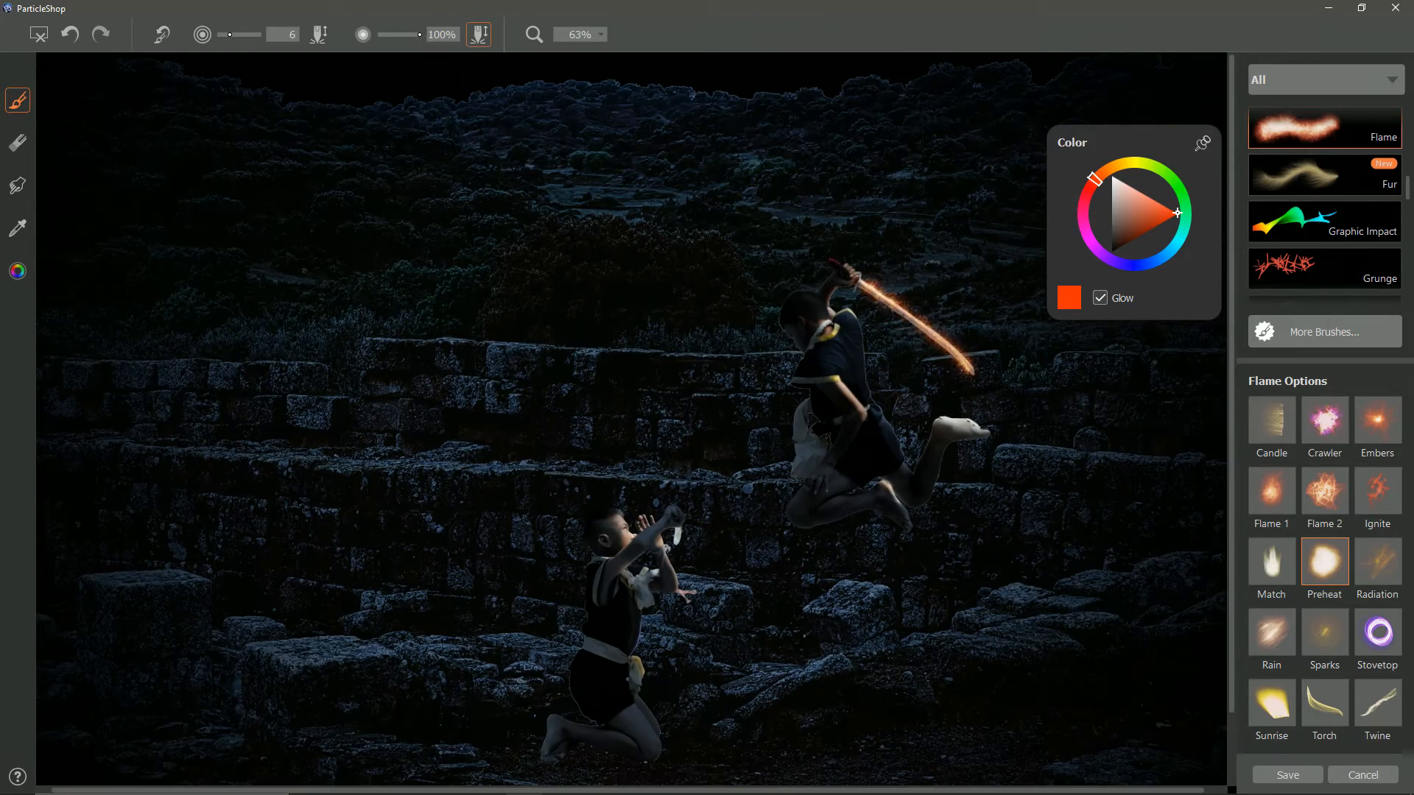
left_click_drag(911, 246, 1006, 324)
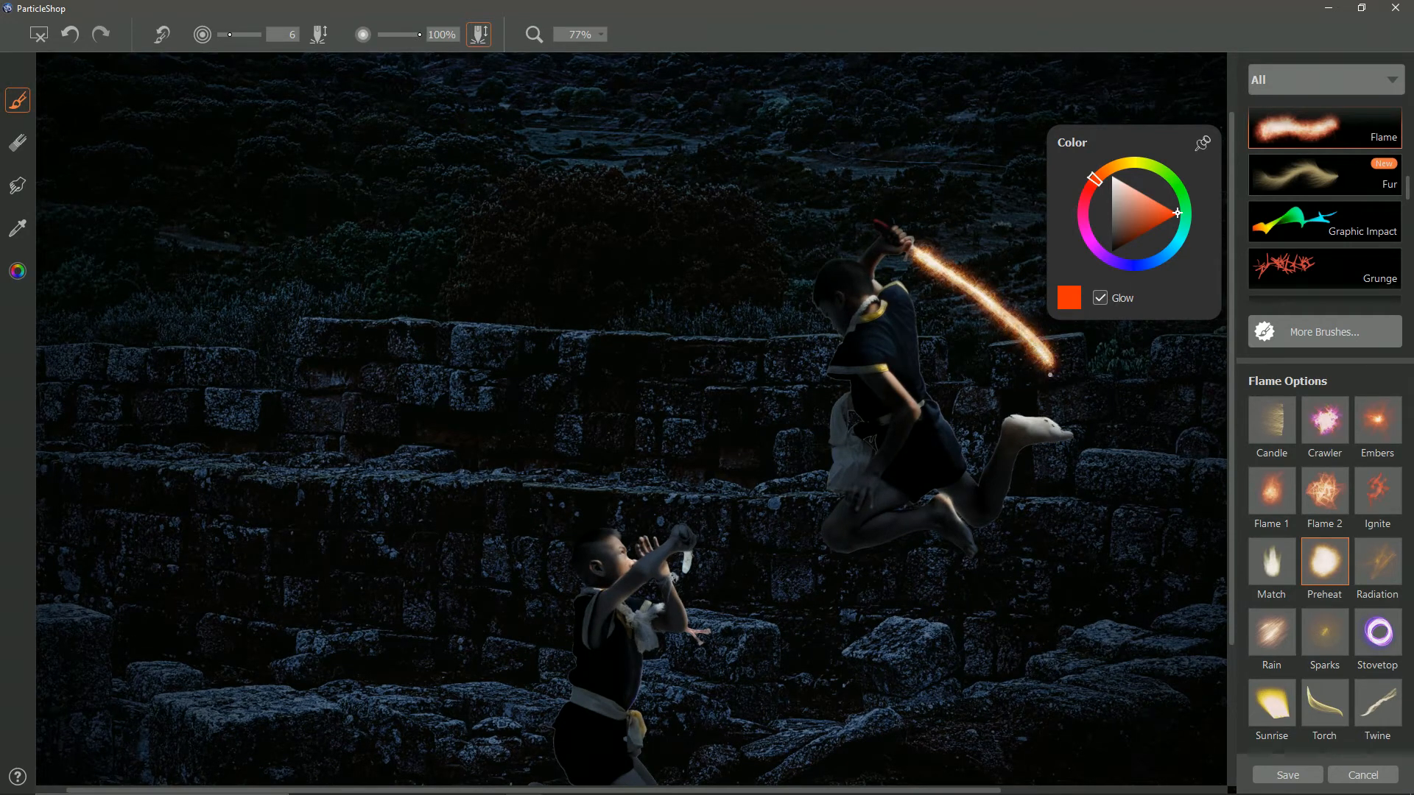
mouse_move(1054, 359)
left_mouse_down()
mouse_move(1021, 363)
mouse_move(1018, 322)
left_mouse_up()
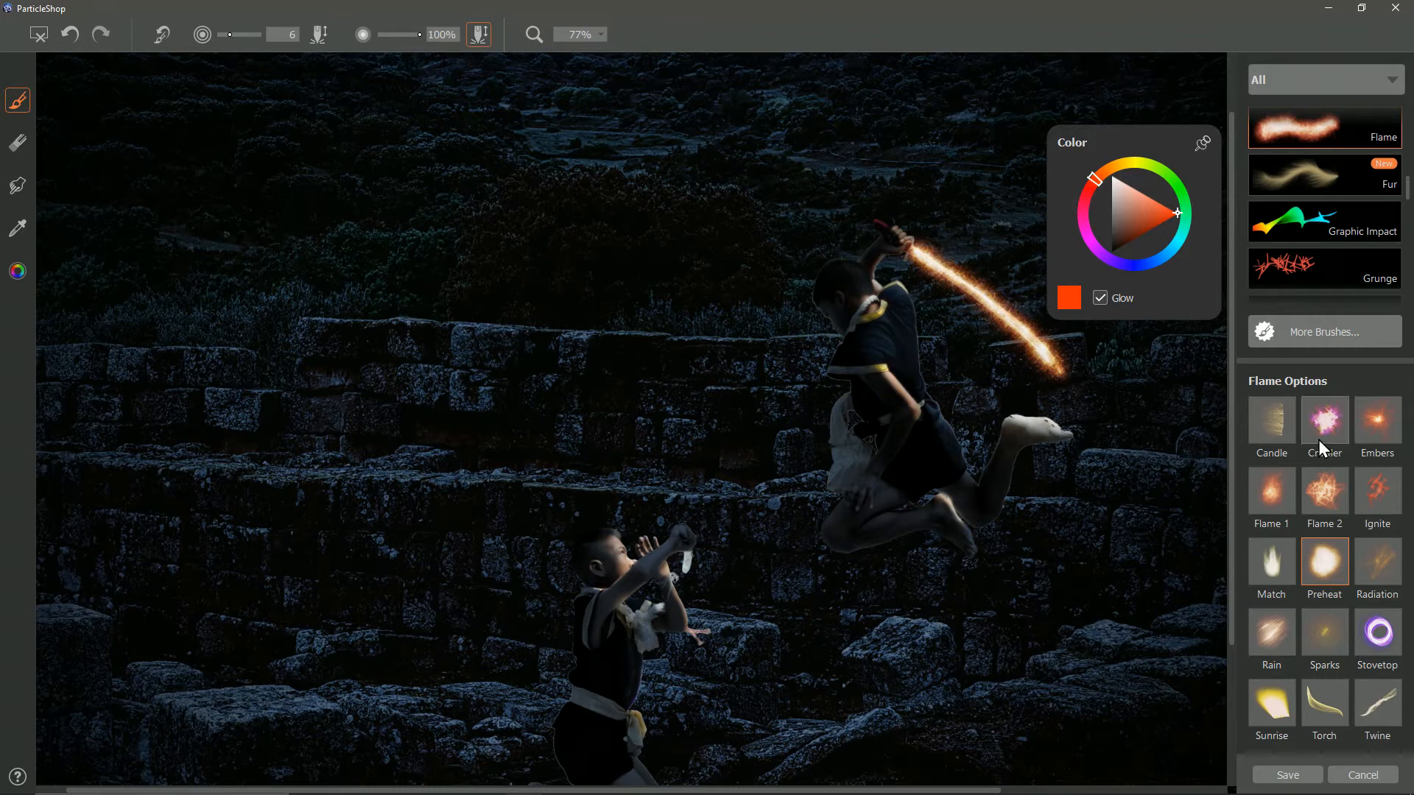
Change the brush color to blue and paint a Preheat glow over the defender's blade.
left_click(1165, 251)
left_click(1163, 258)
left_click_drag(684, 552, 689, 571)
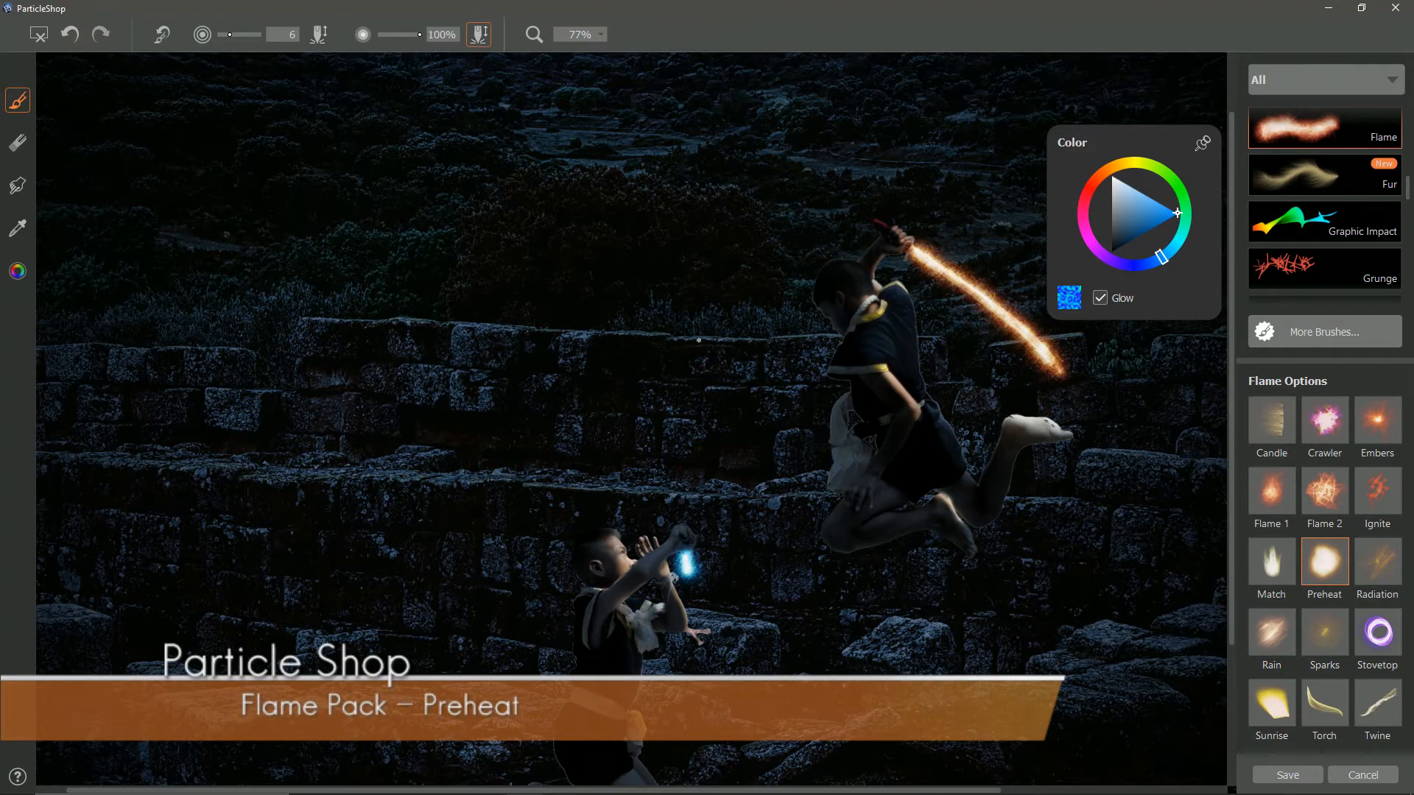
Save the result with only the brushstrokes and return to PaintShop Pro.
scroll(655, 335, "down", 2)
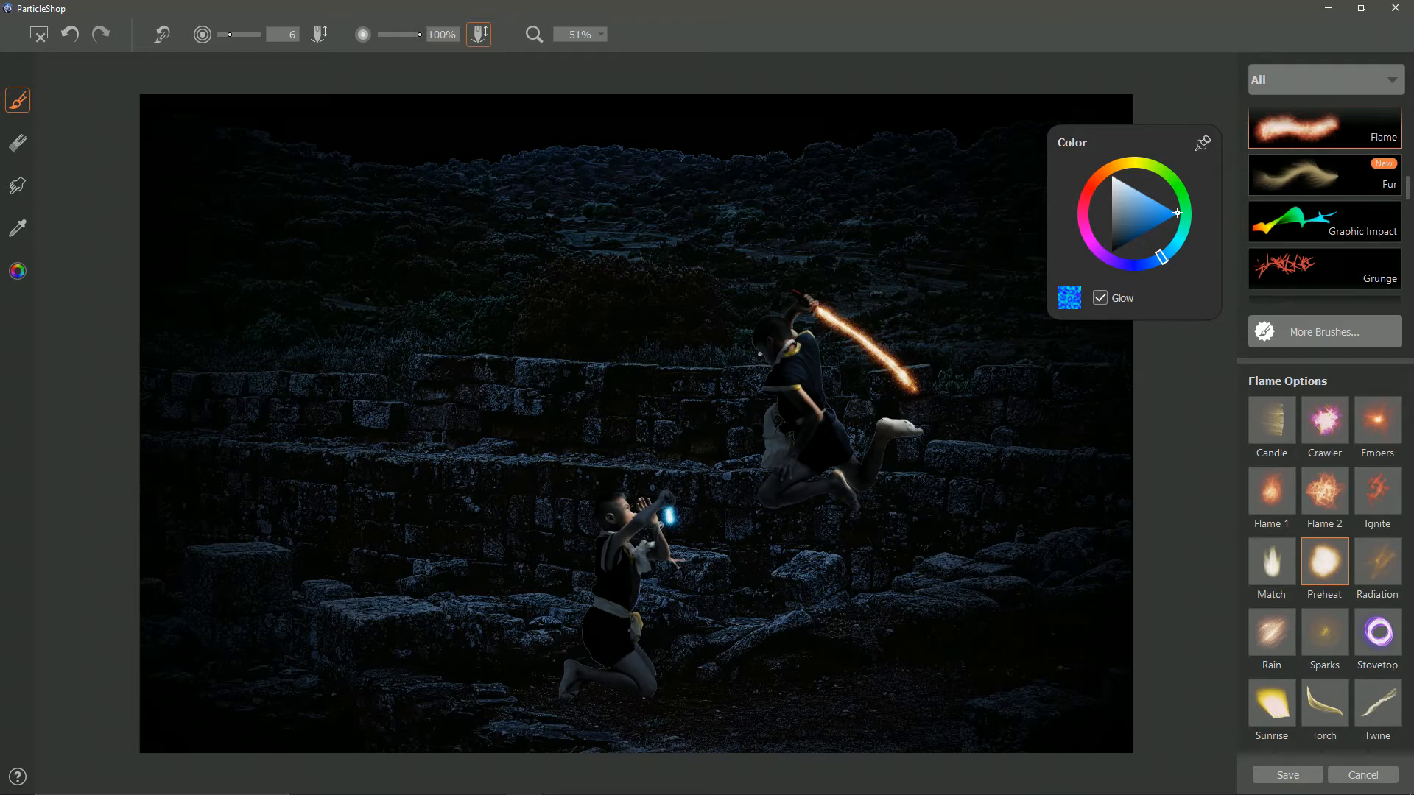
left_click(1294, 776)
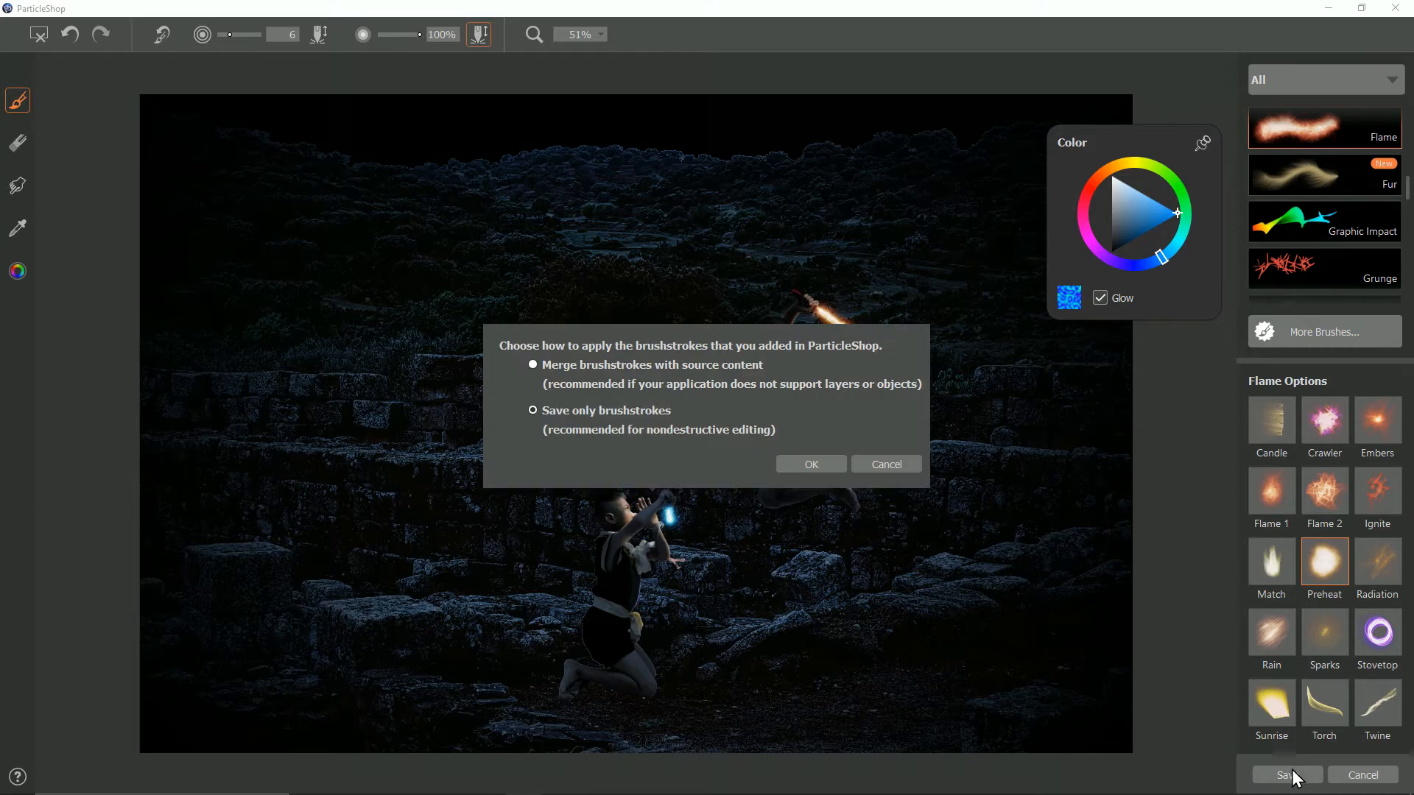
left_click(823, 466)
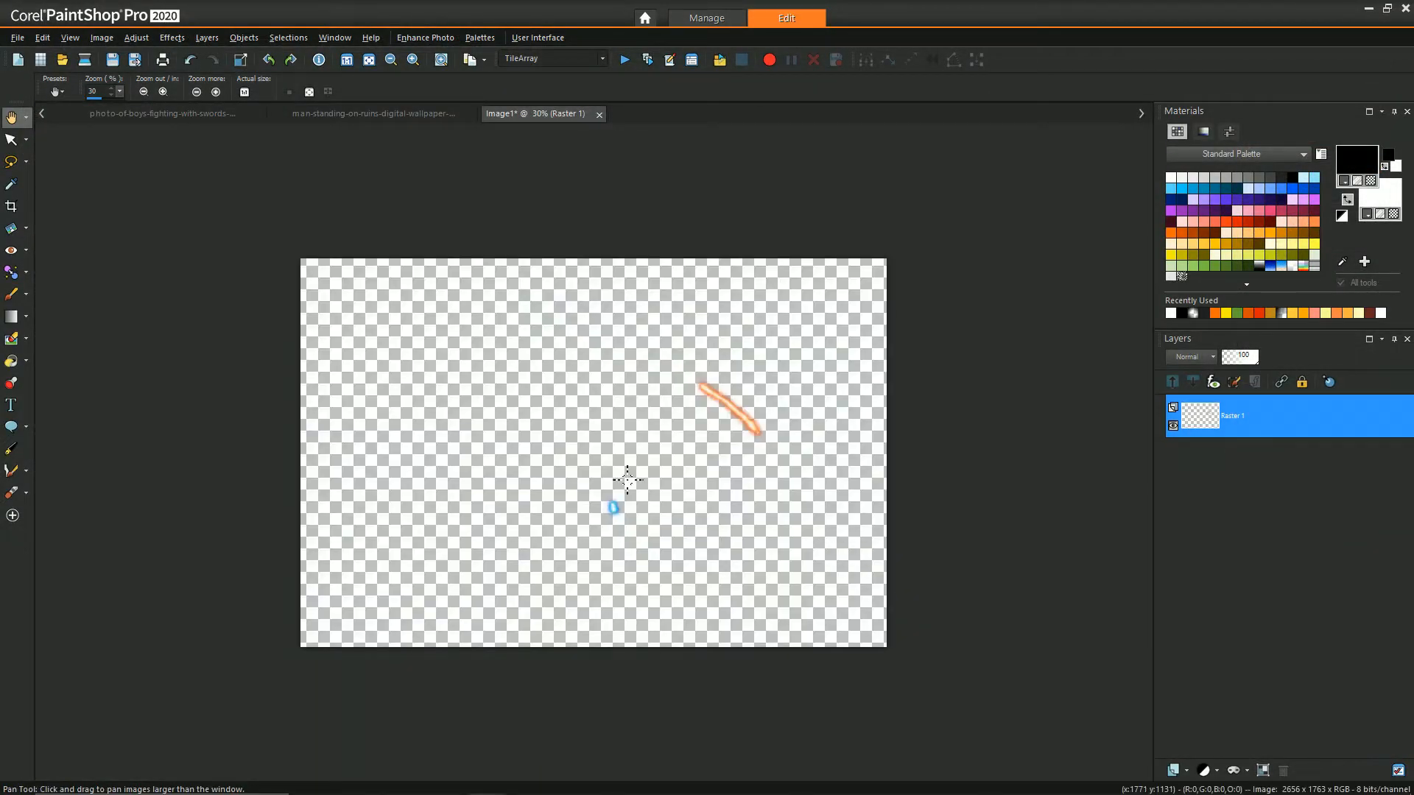
Copy the saved brushstrokes and paste them into the layered boys fighting photo.
right_click(573, 440)
left_click(606, 473)
left_click(193, 114)
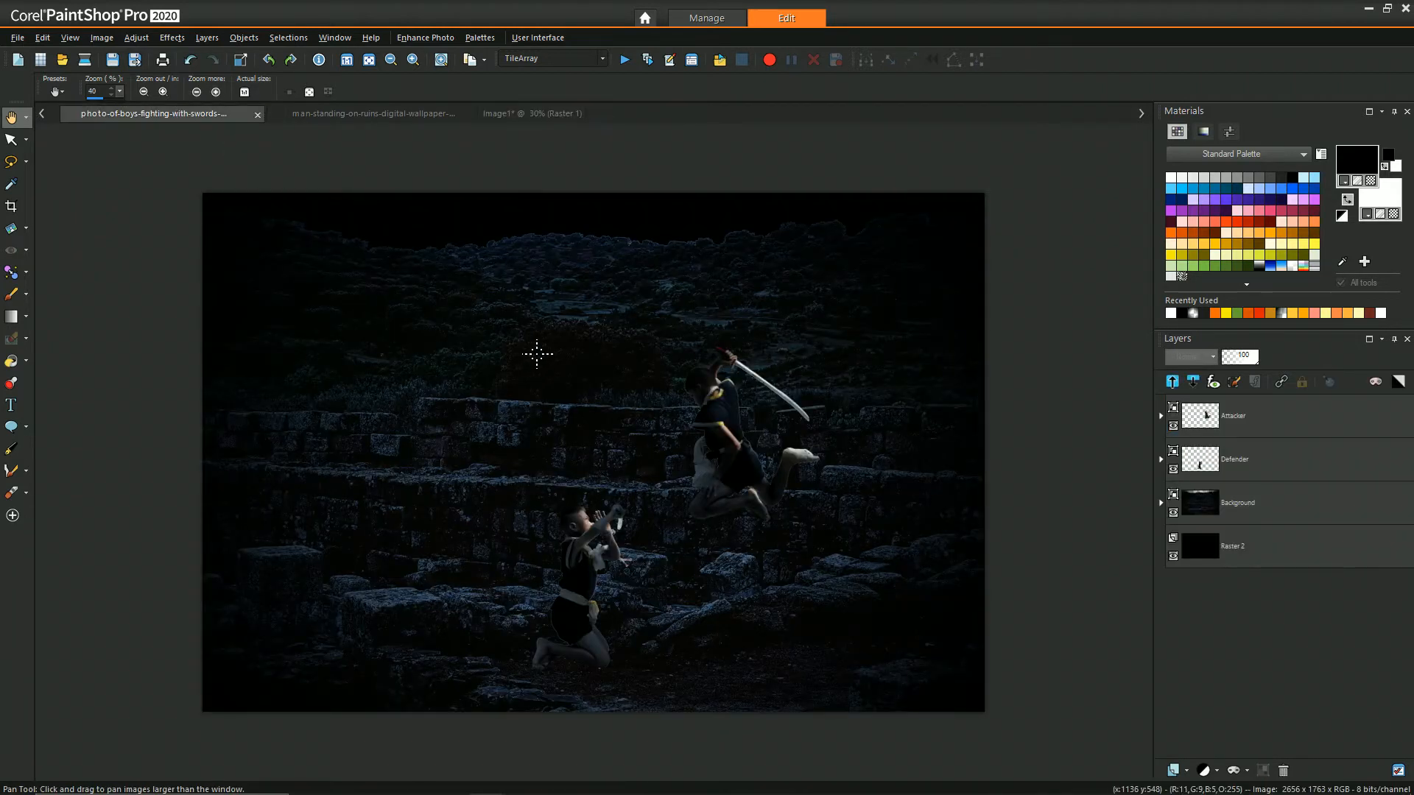
key("ctrl+v")
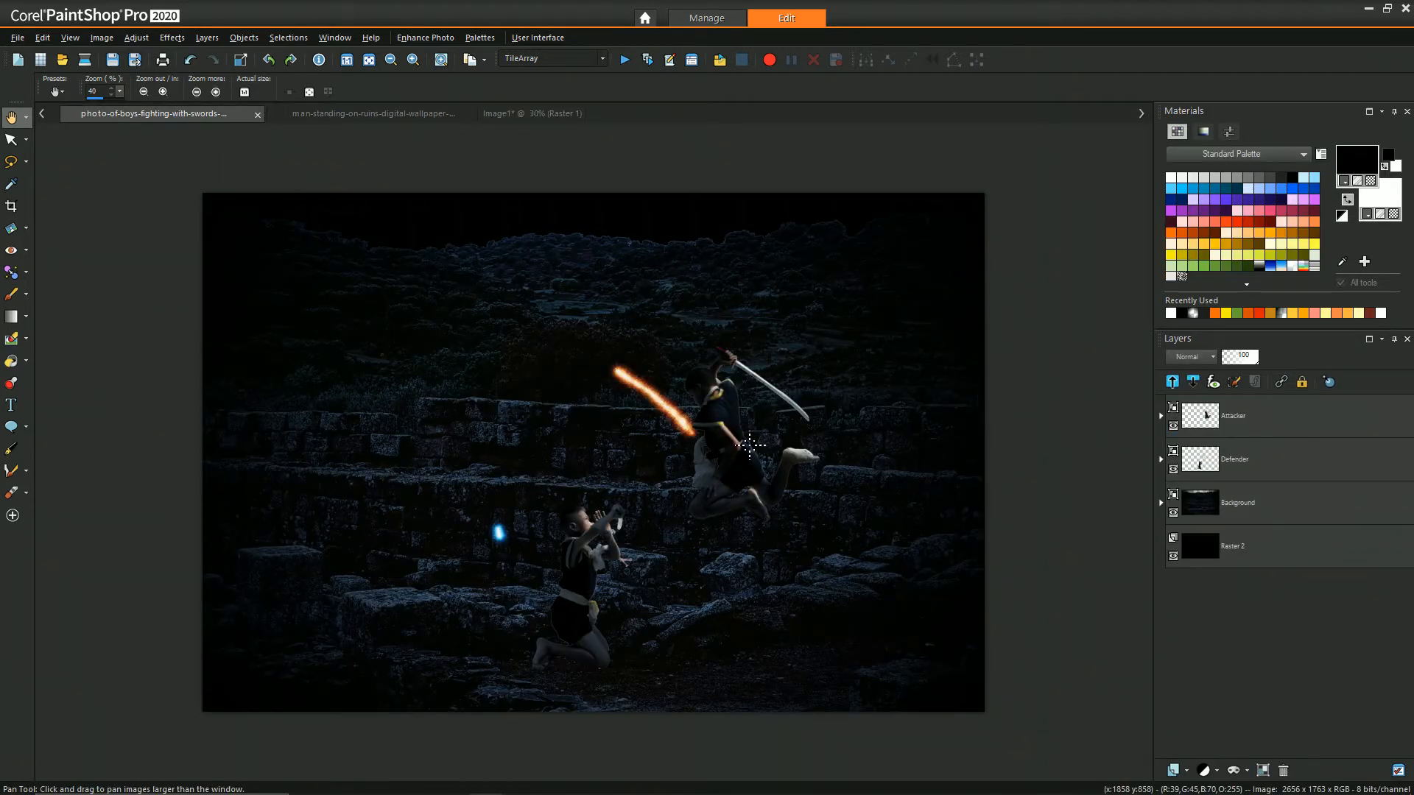
Move the pasted orange and blue strokes closer to the two fighters' swords.
left_click(11, 139)
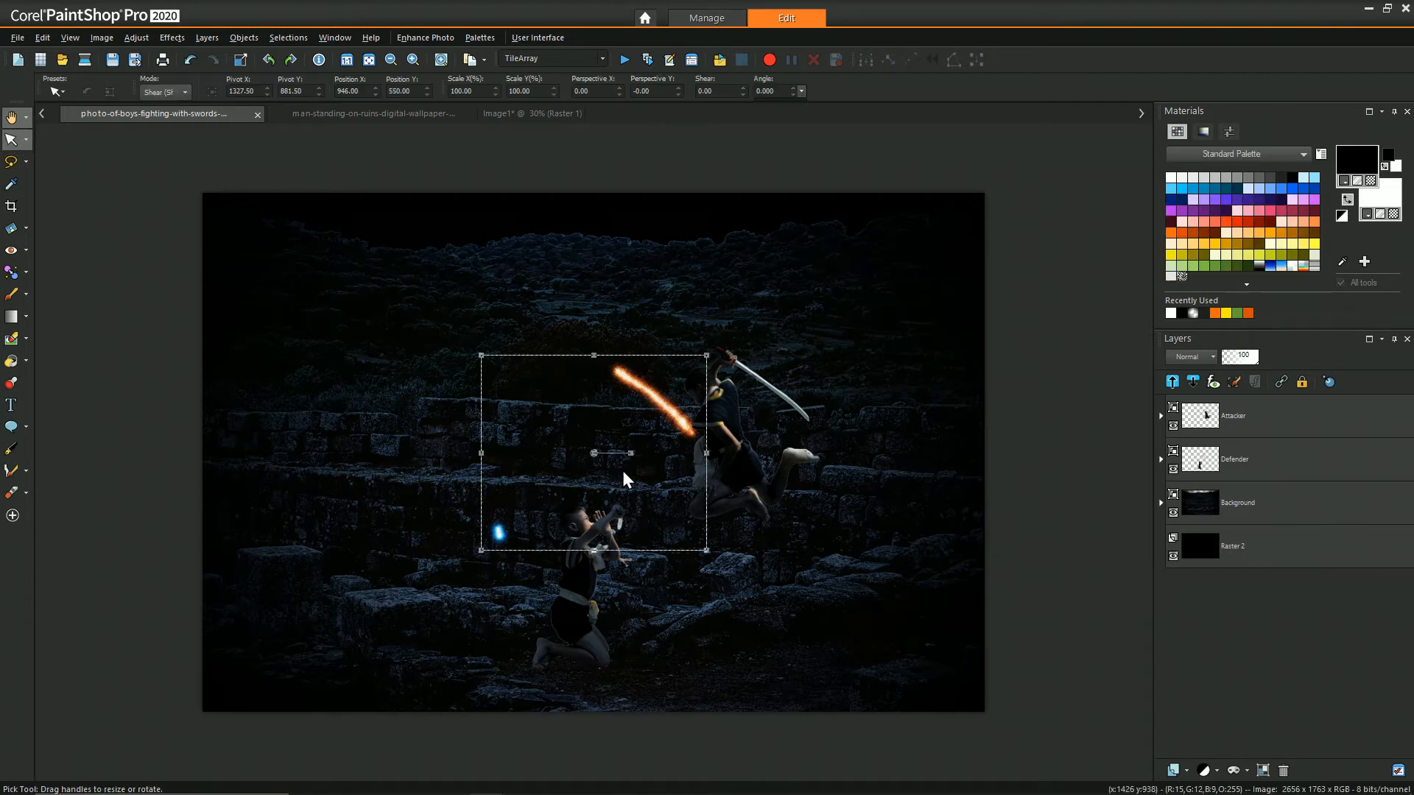
left_click_drag(594, 451, 698, 457)
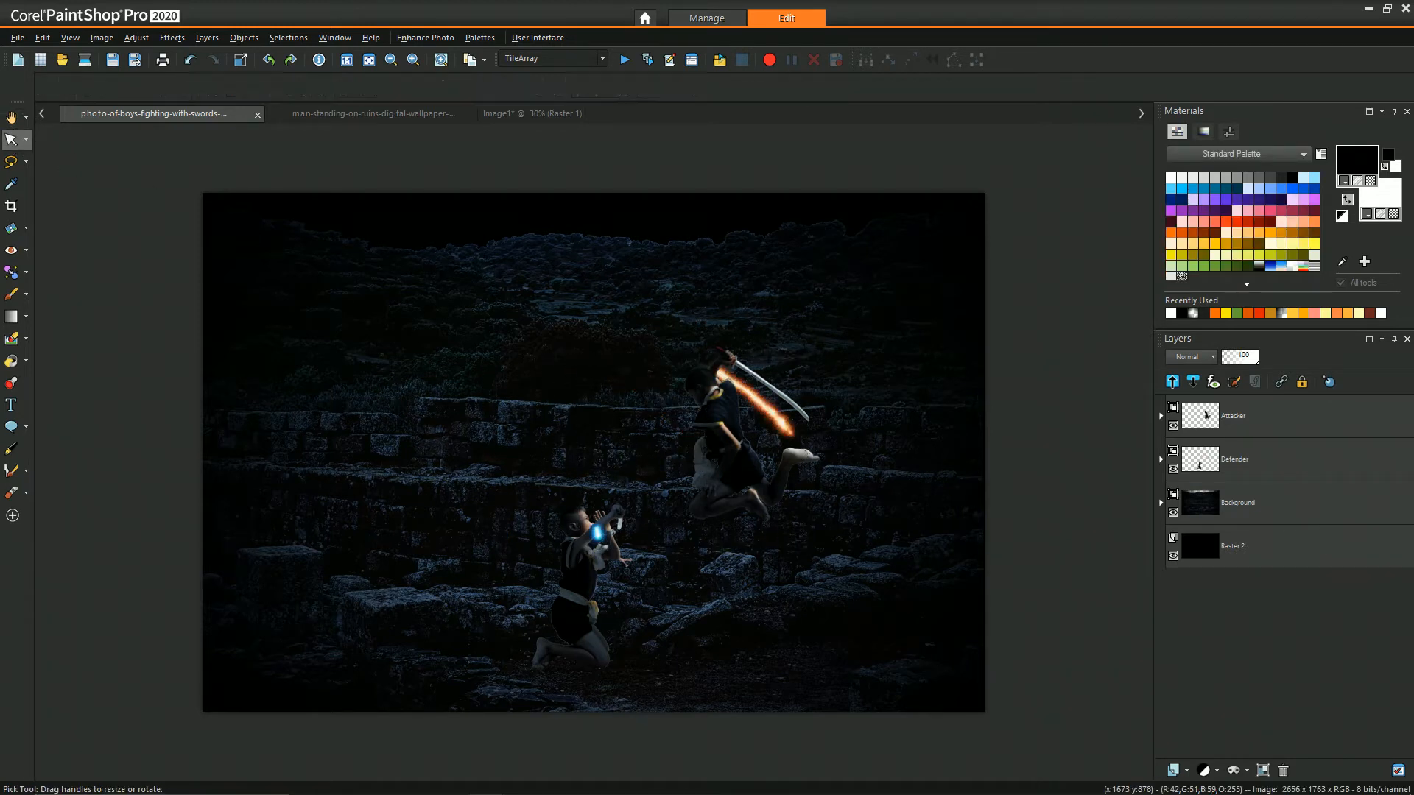
left_click(722, 441)
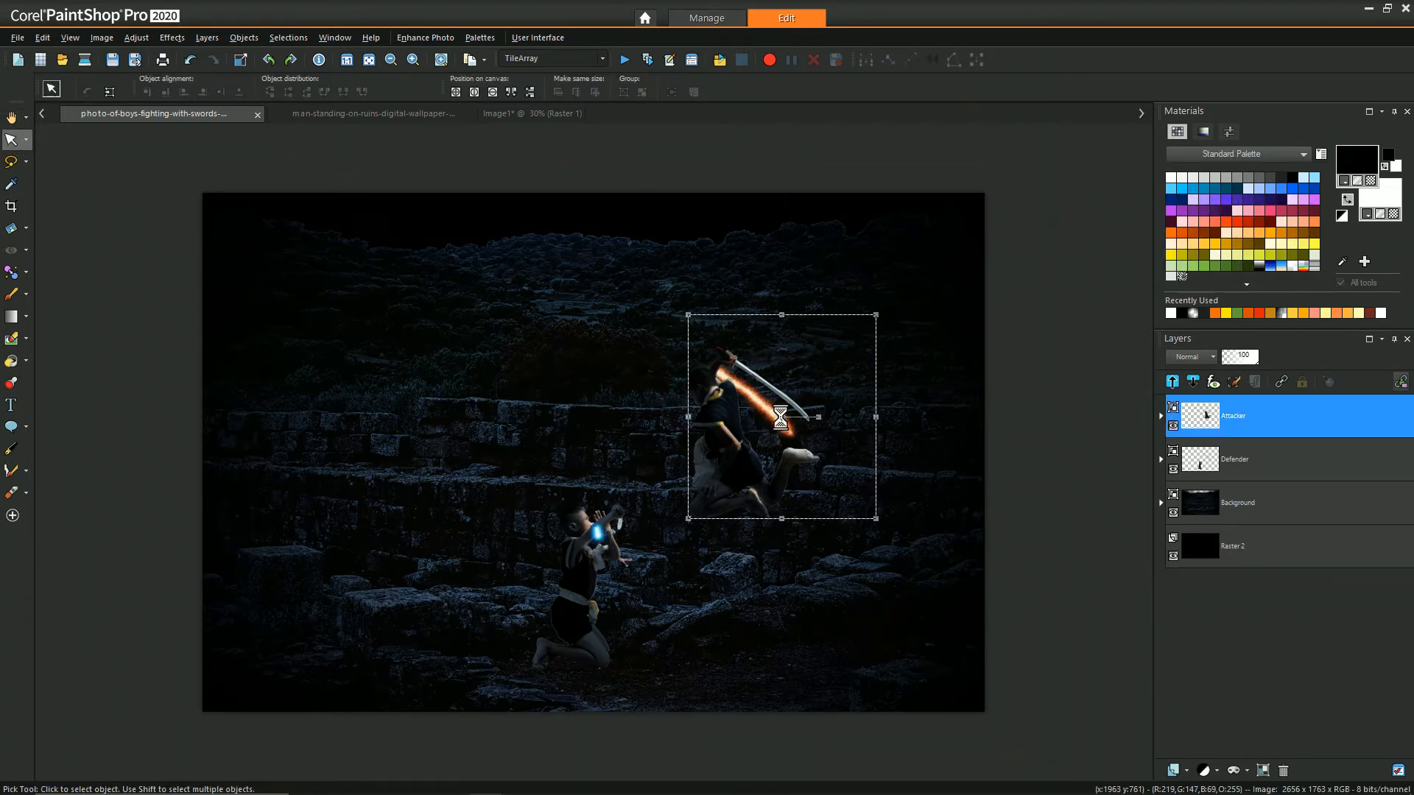
scroll(727, 410, "up", 1)
scroll(761, 399, "up", 2)
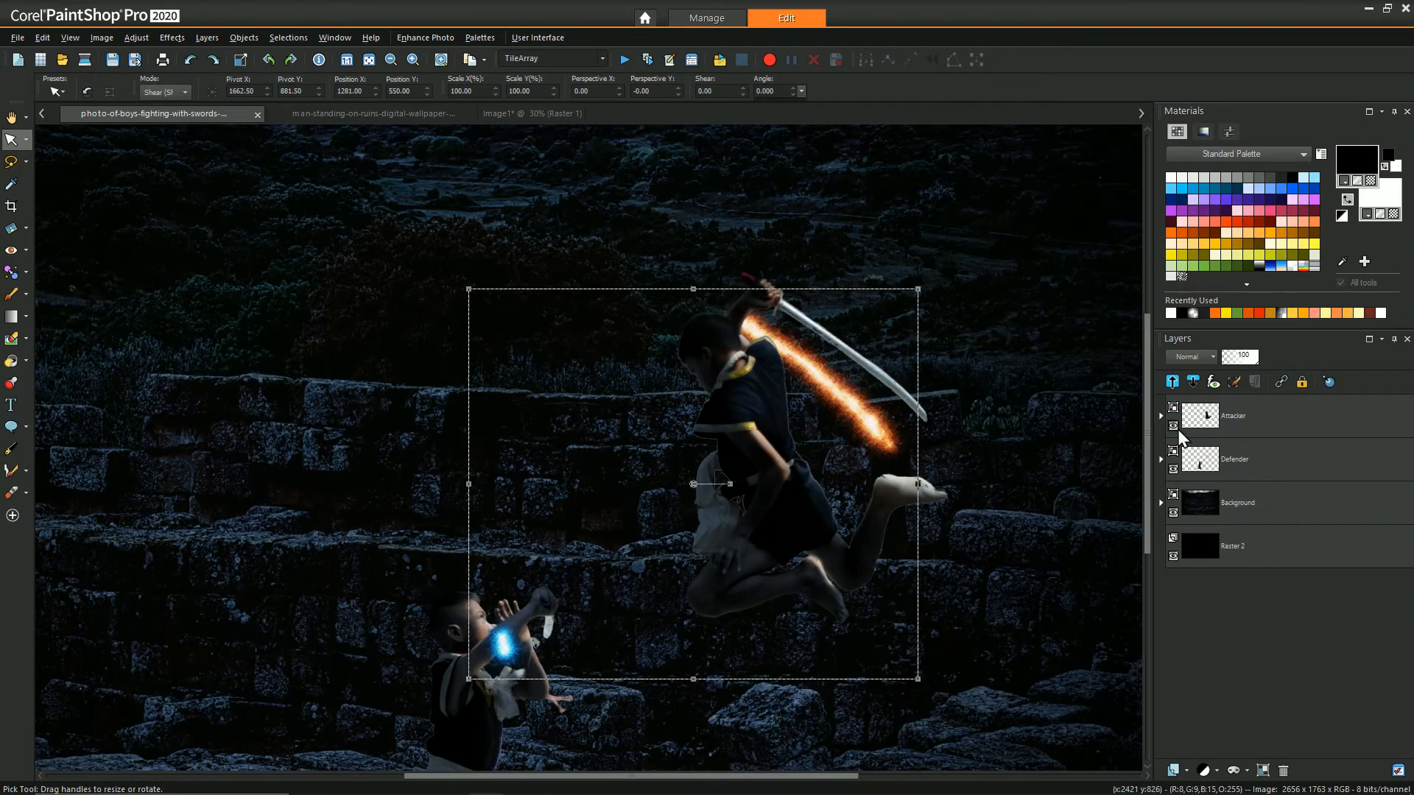
Move the pasted brushstroke layer from the Background group to the top of the layer stack and align its strokes with both swords.
left_click(1161, 416)
left_click(1161, 416)
left_click(1161, 459)
left_click(1161, 458)
left_click(1168, 503)
left_click(1162, 504)
scroll(1257, 611, "down", 1)
scroll(1257, 611, "up", 1)
left_click(1160, 503)
left_click(1161, 459)
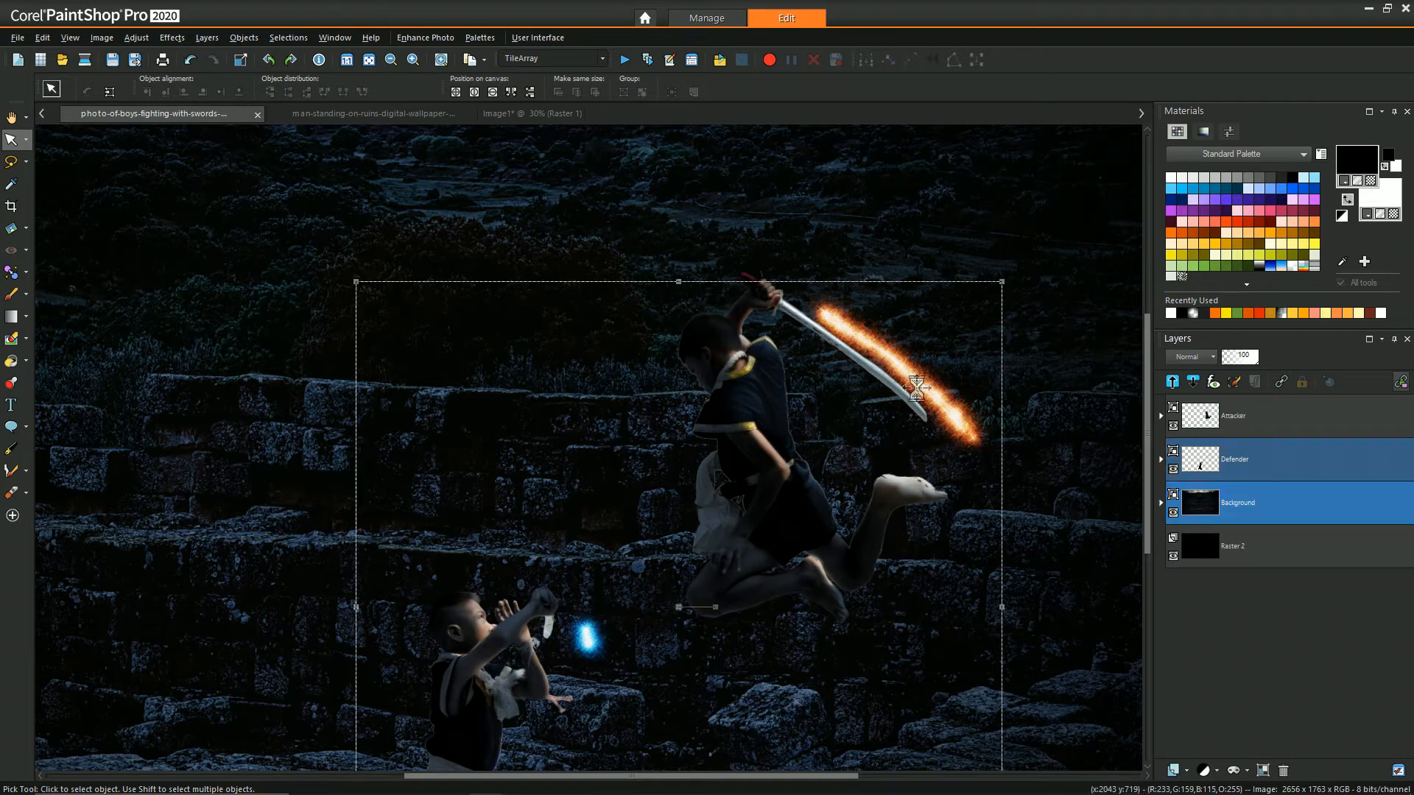
left_click(1172, 504)
left_click_drag(1273, 553, 1255, 399)
left_click(1161, 503)
left_click_drag(776, 476, 746, 475)
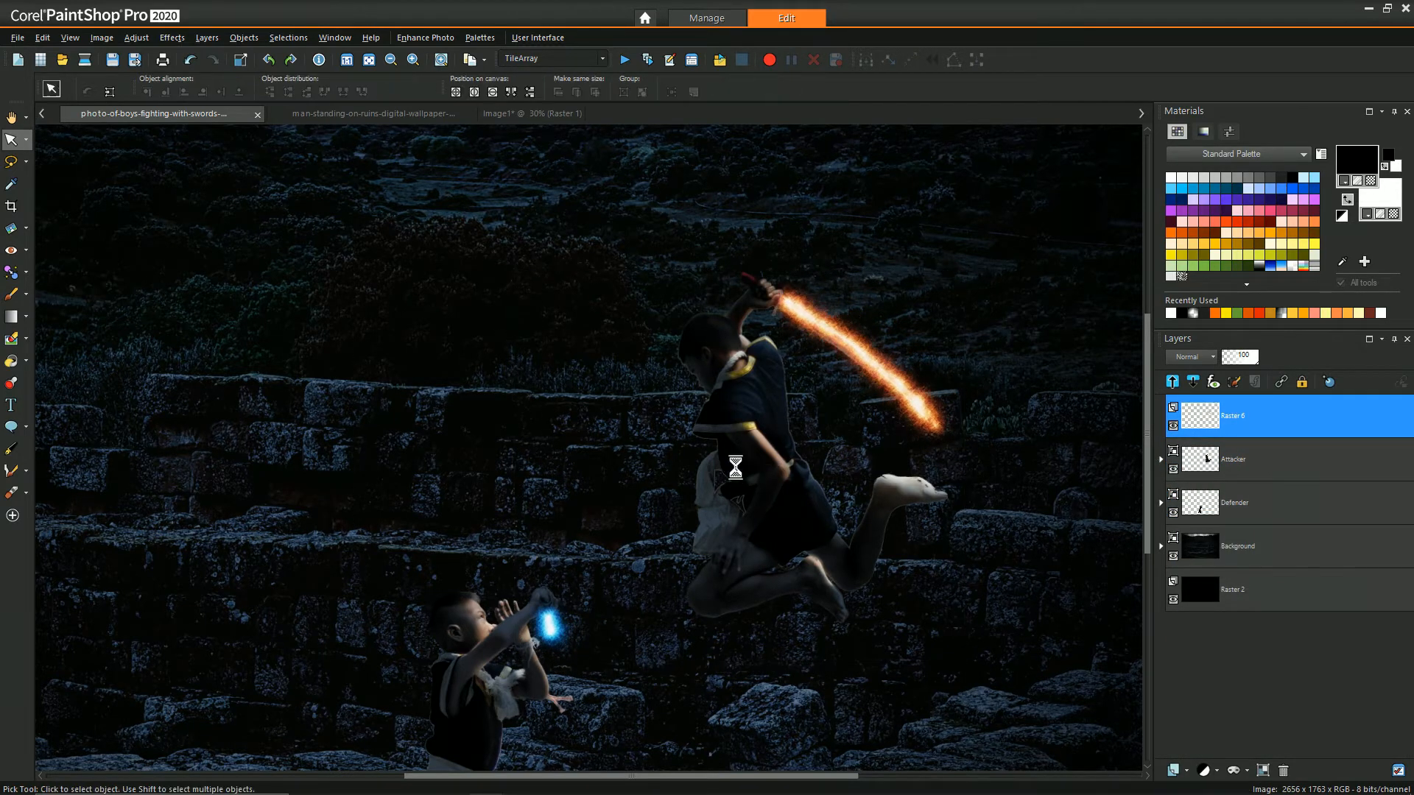
Fit the whole night composite in view and switch to the Pan tool with the brushstroke layer active.
left_click(732, 467)
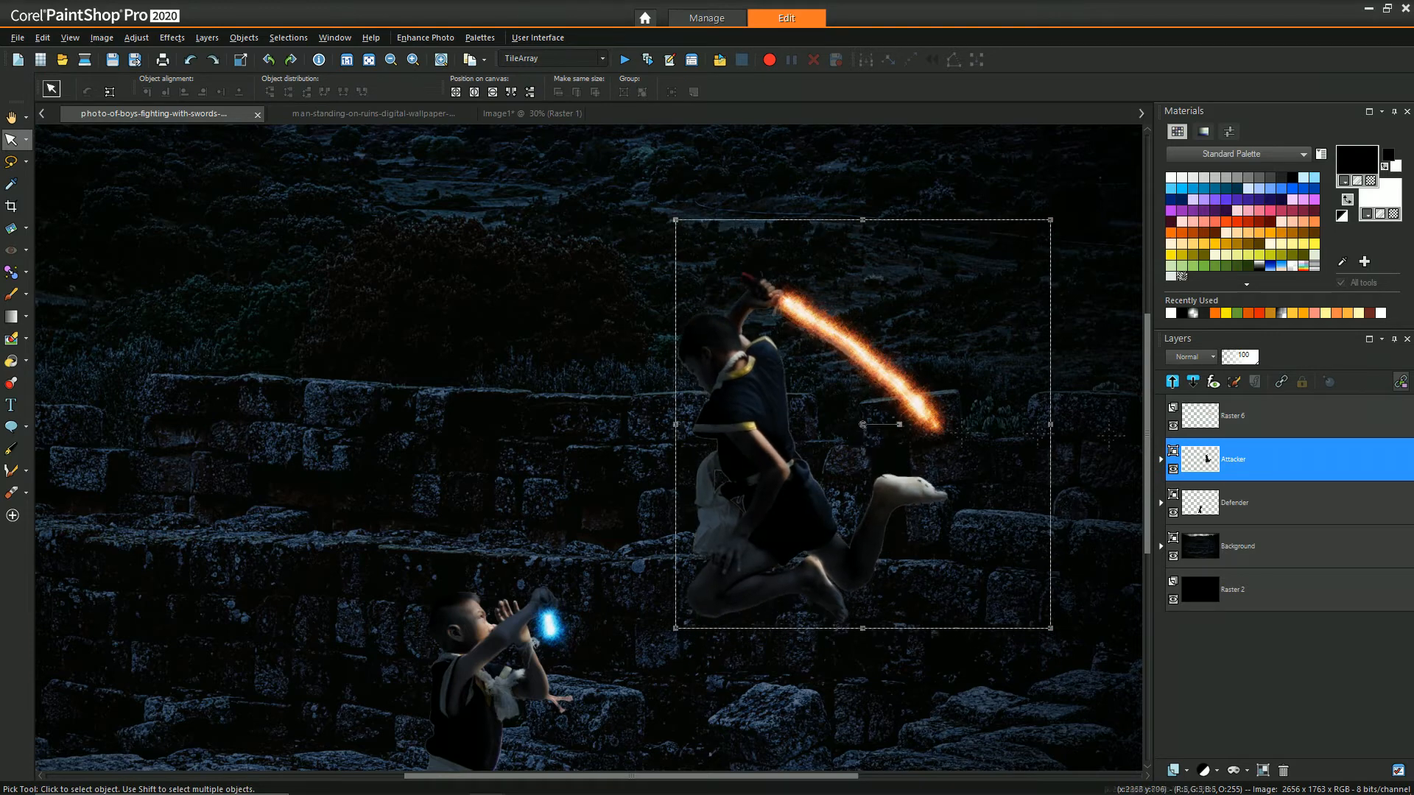
left_click(739, 465)
scroll(455, 443, "down", 2)
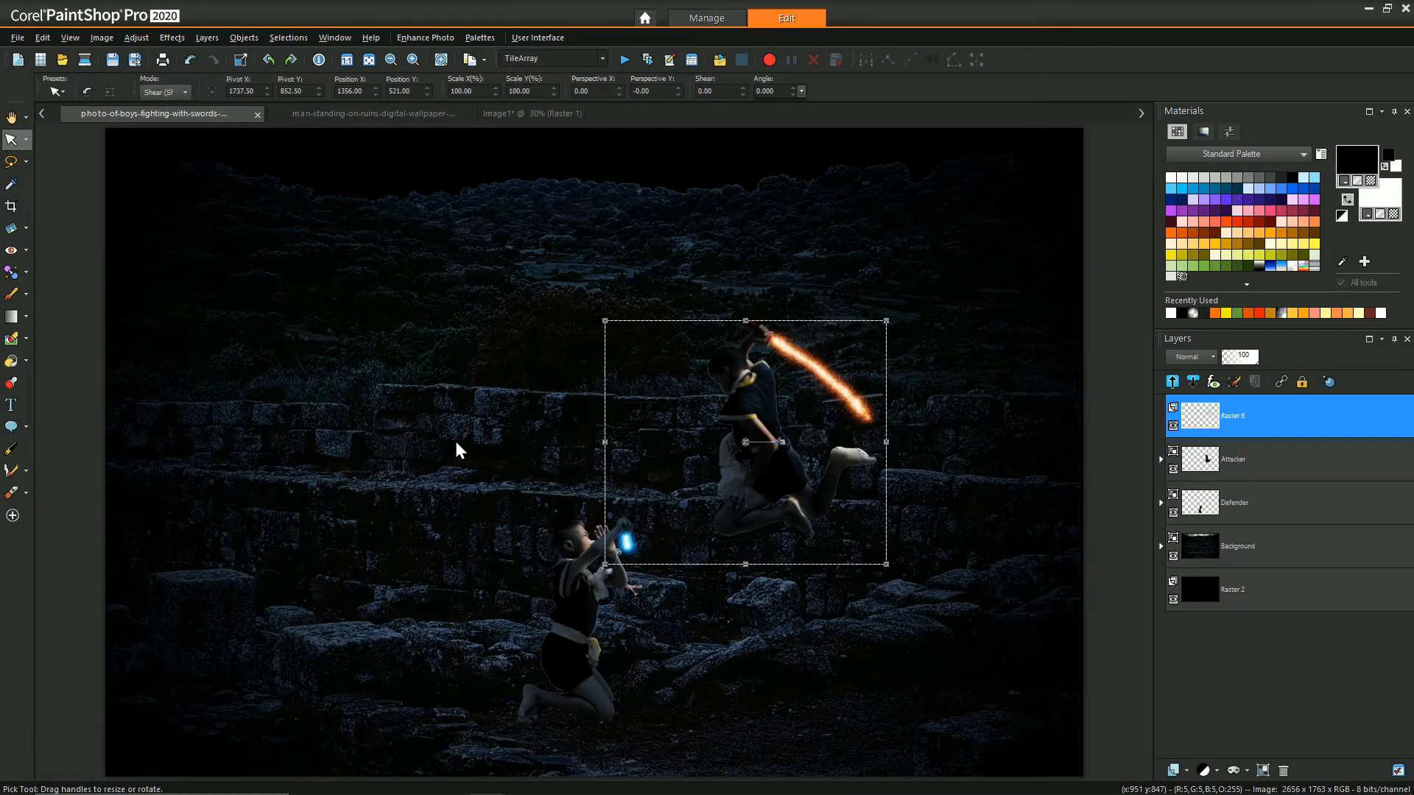
left_click(25, 125)
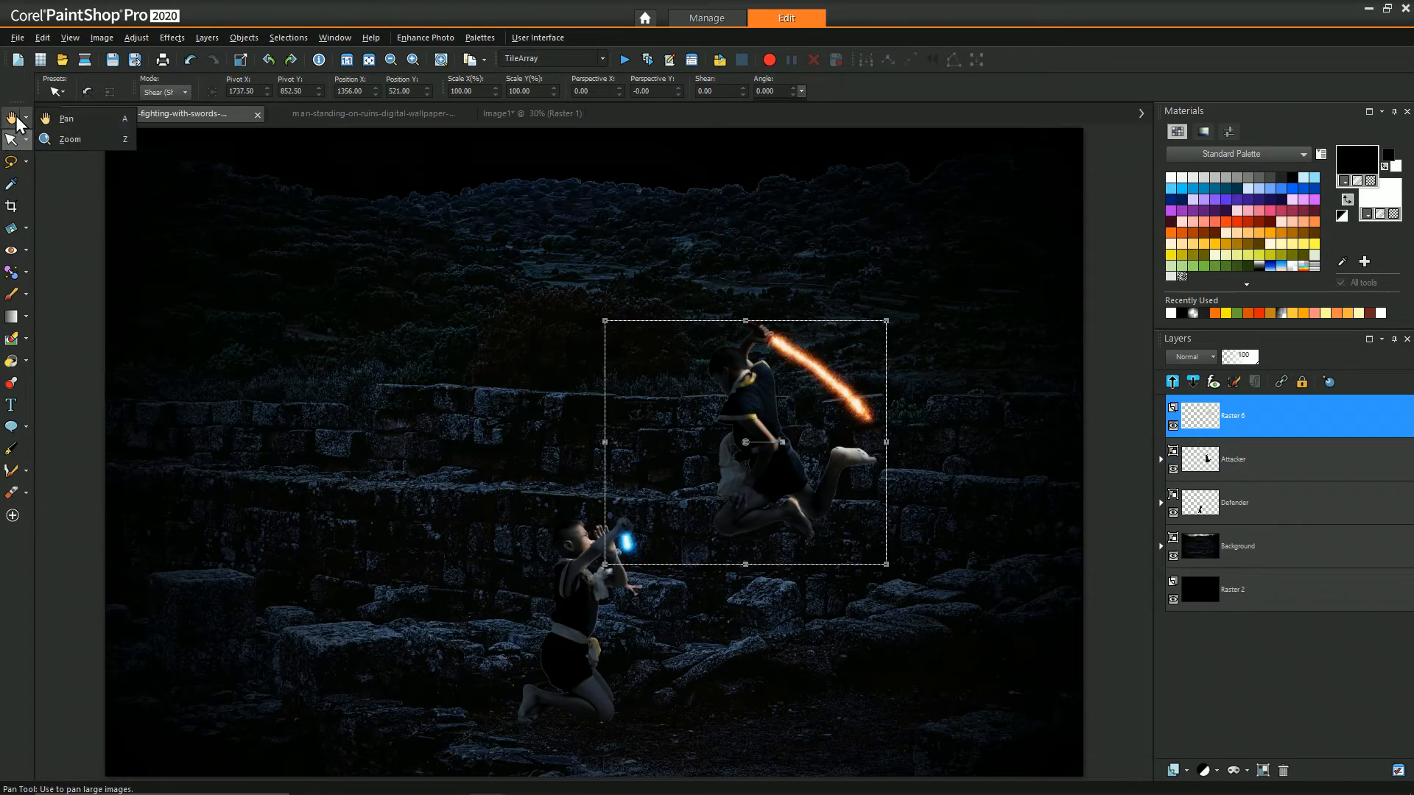
left_click(66, 118)
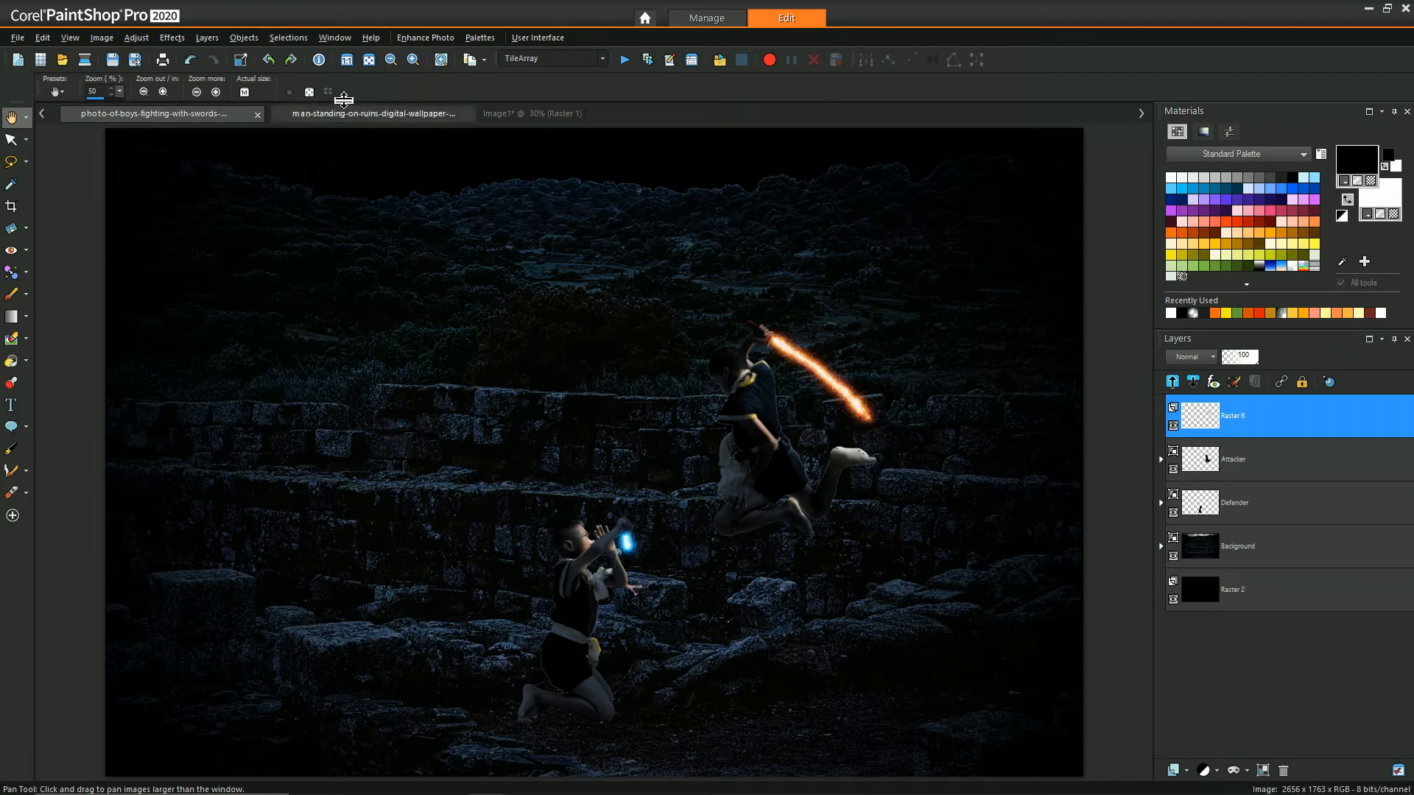
Close the separate brushstroke image and the man-standing-on-ruins image without saving their changes.
left_click(537, 113)
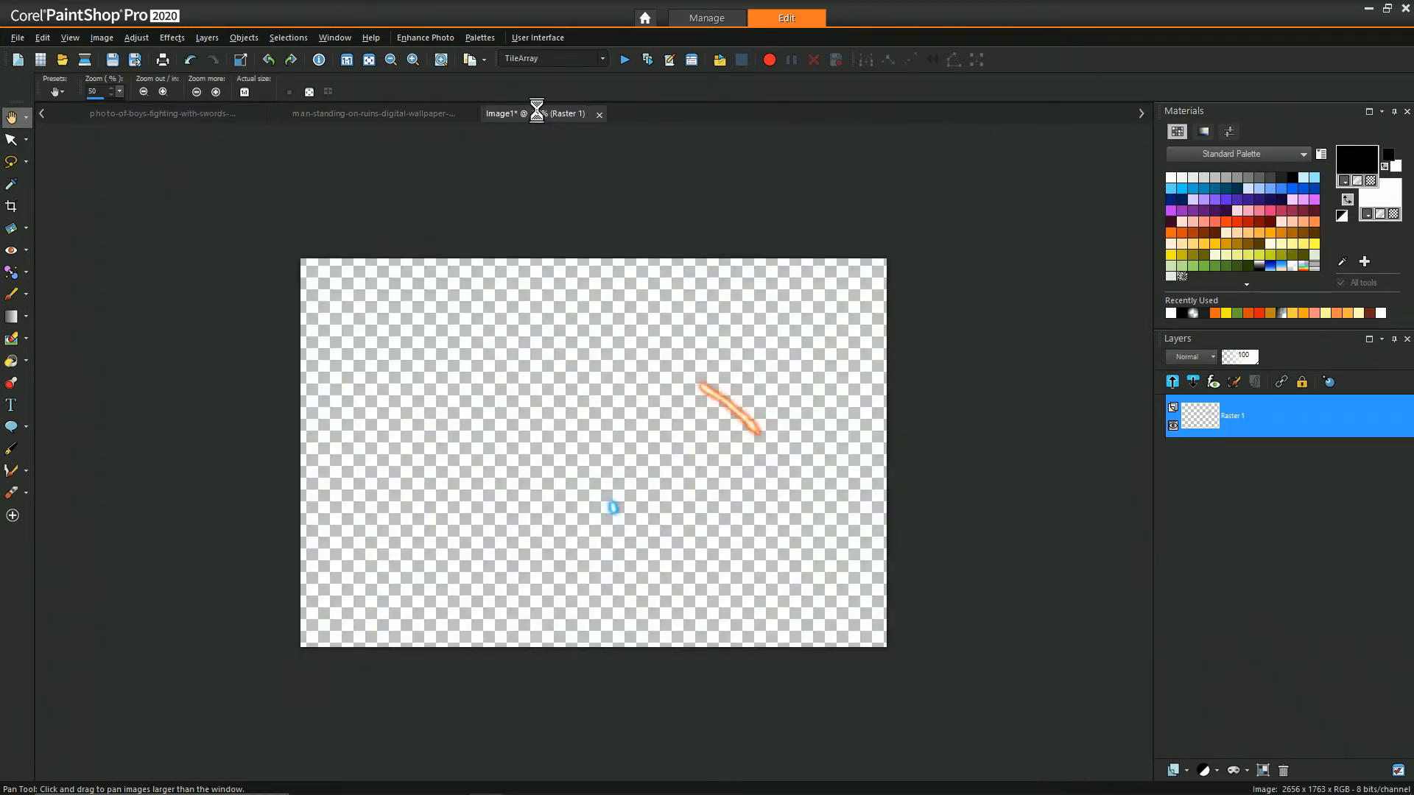
left_click(598, 115)
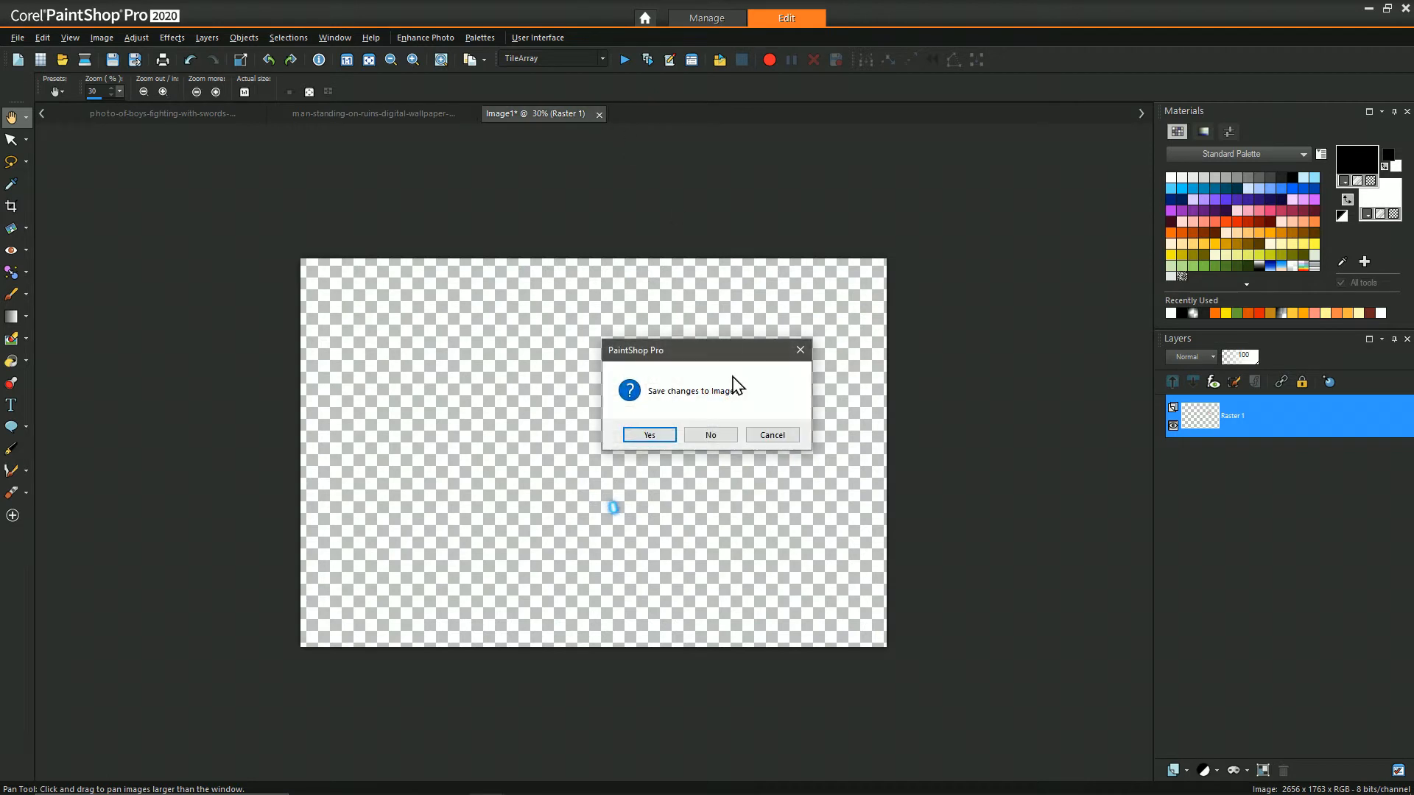
left_click(708, 434)
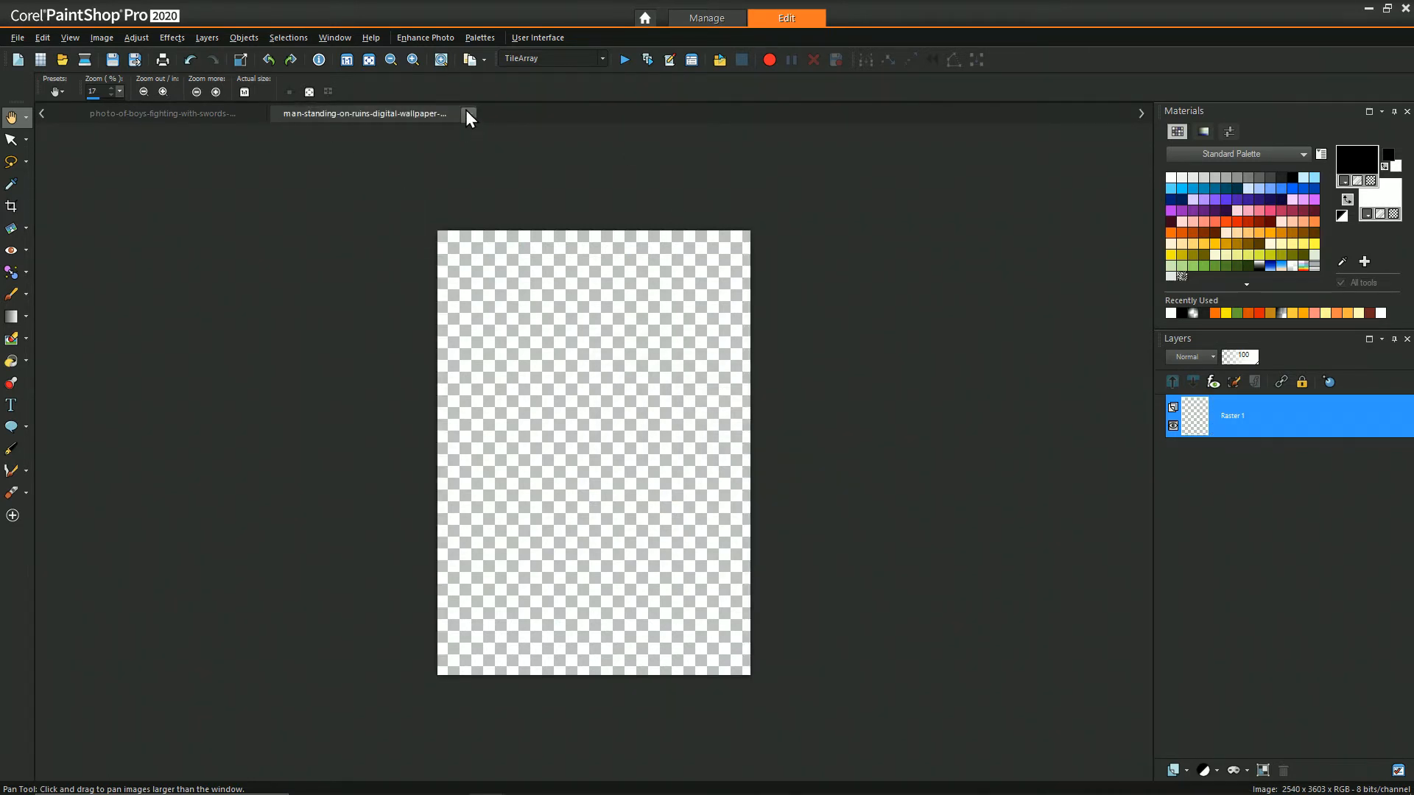
left_click(467, 114)
left_click(746, 435)
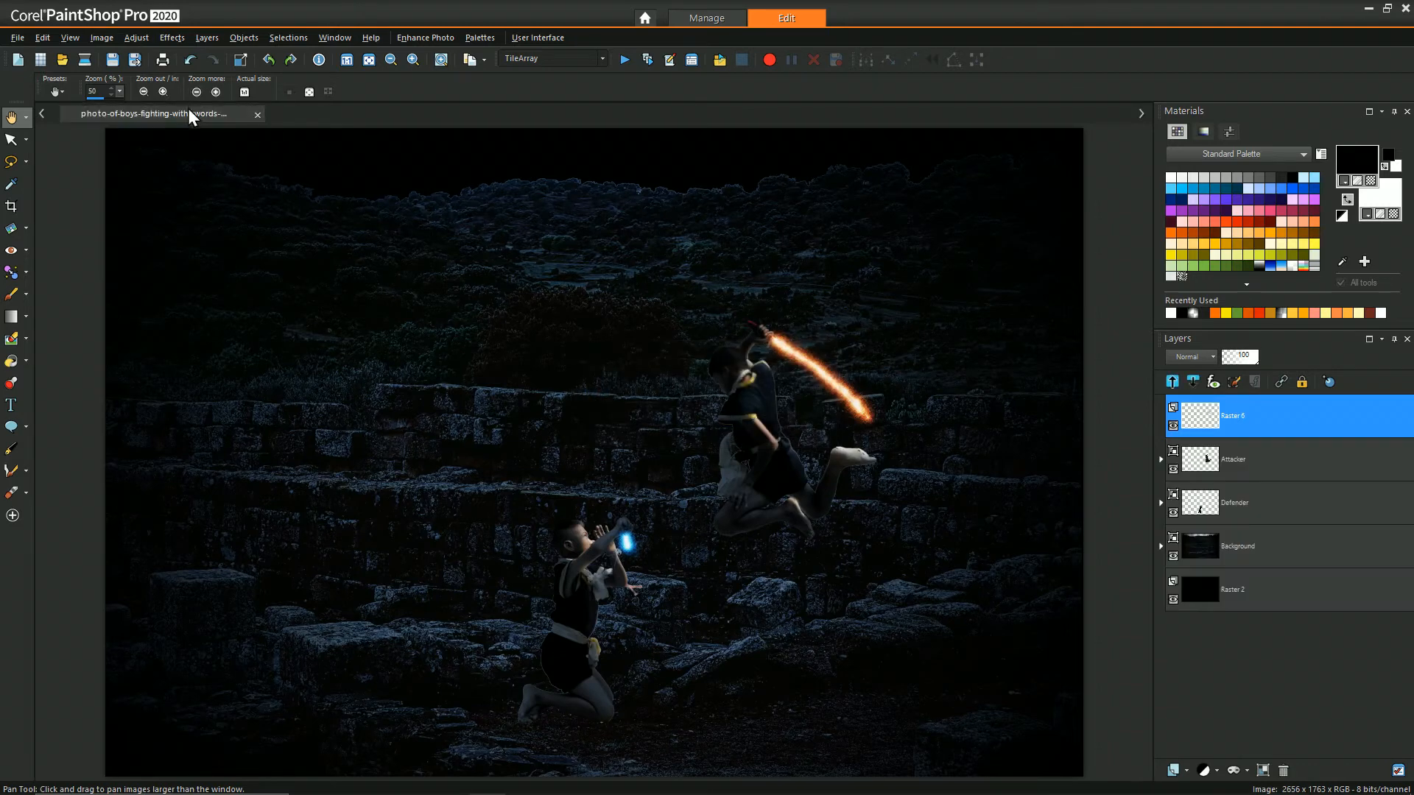
Copy the layered composite as one merged picture and paste it as a new image.
right_click(289, 301)
left_click(337, 354)
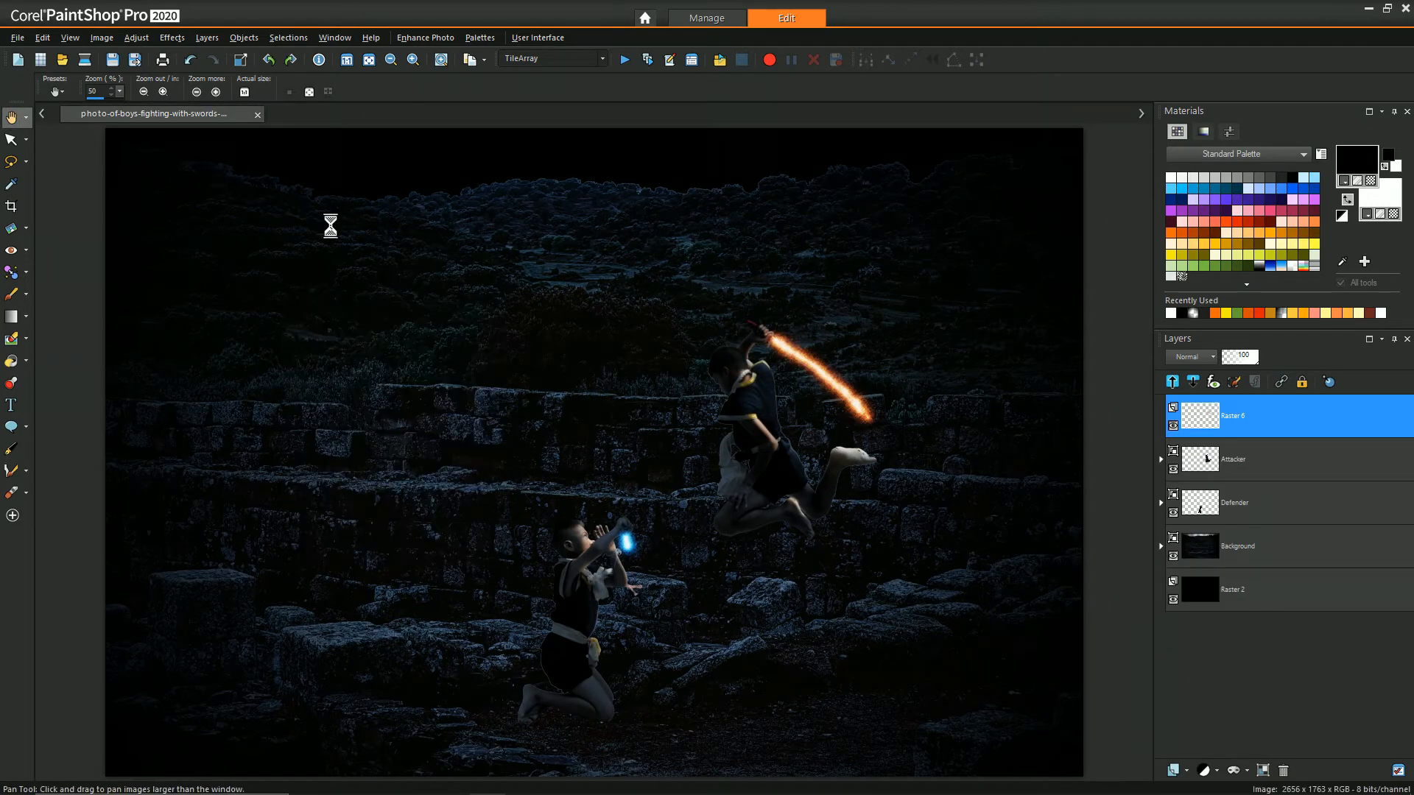
right_click(361, 121)
left_click(445, 218)
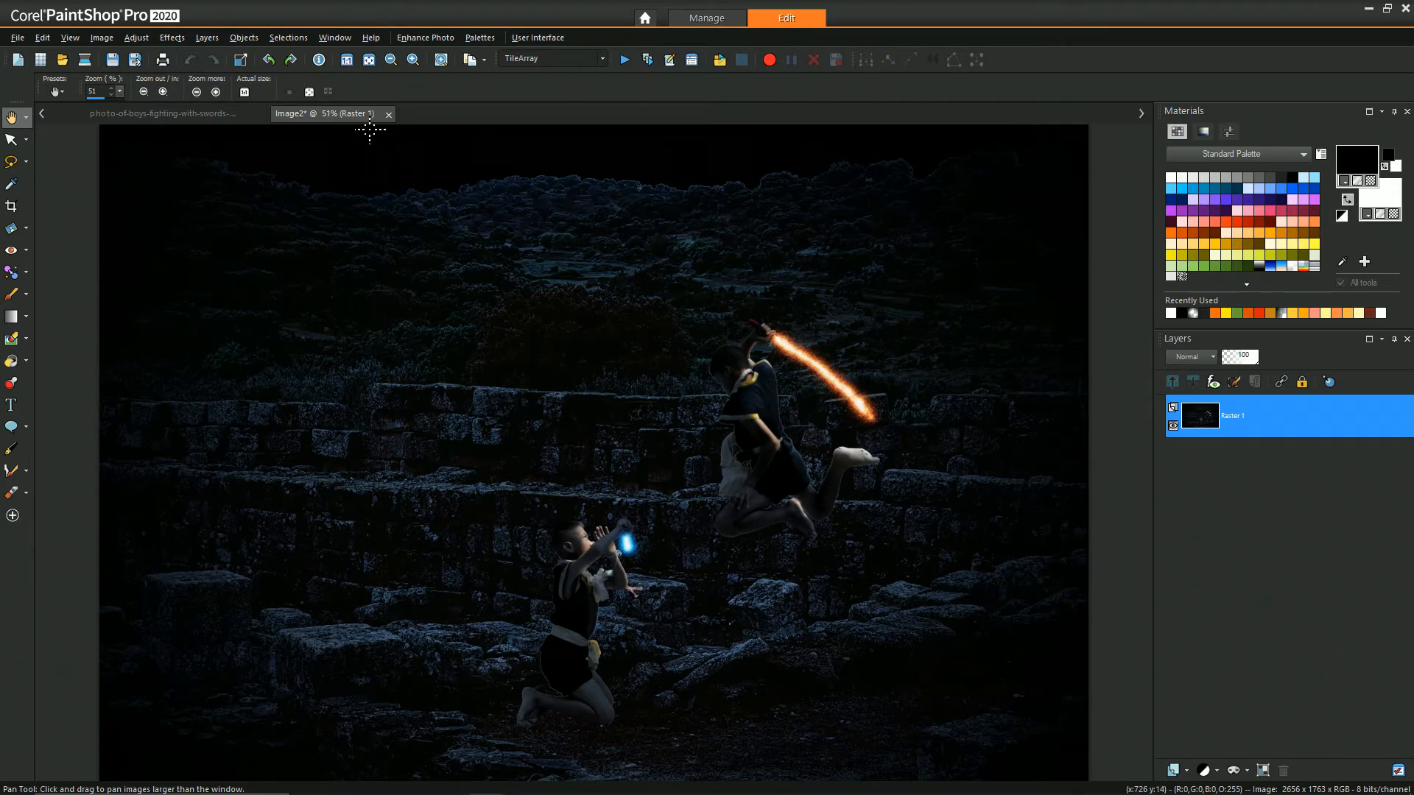
scroll(369, 147, "down", 1)
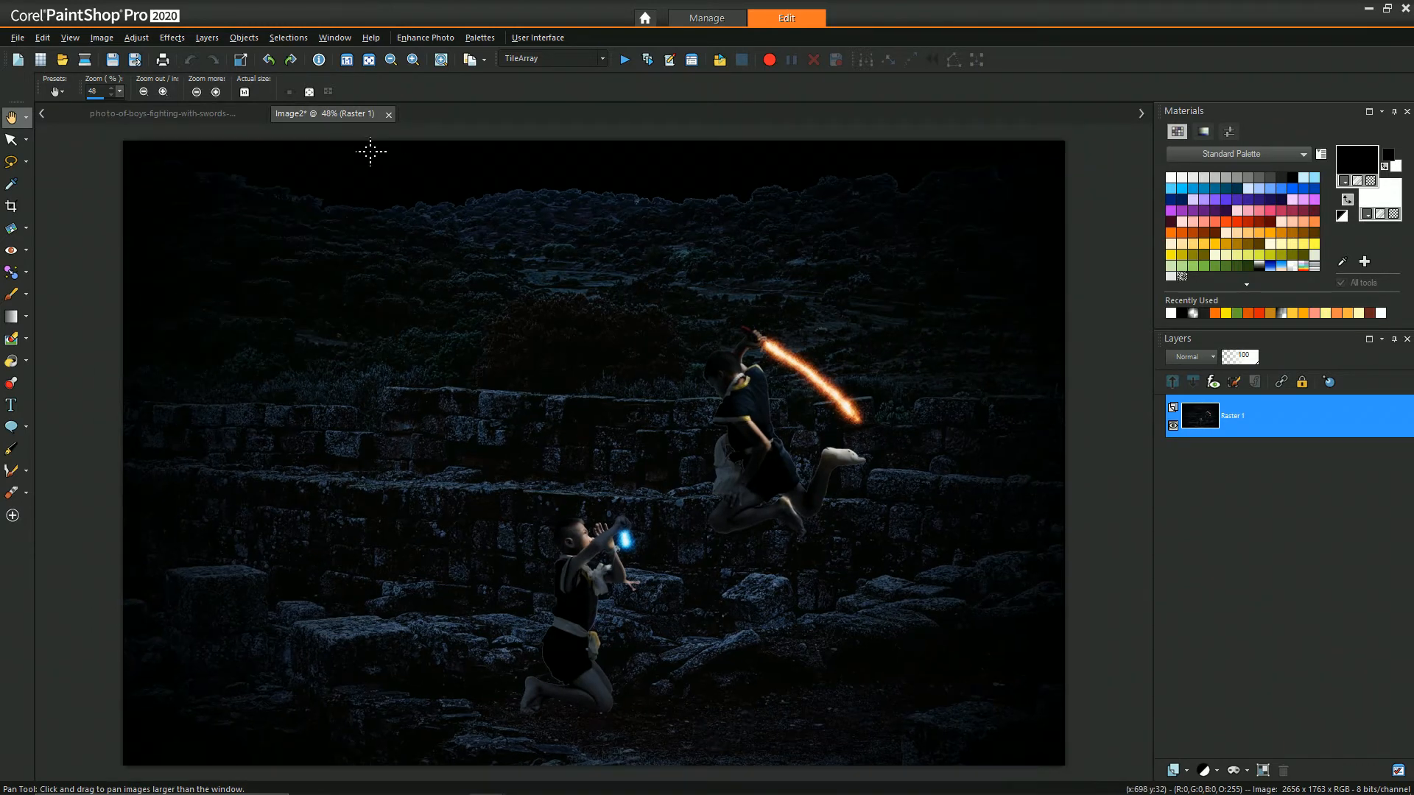
Open the flattened image in ParticleShop and set the glowing brush color to orange.
left_click(172, 37)
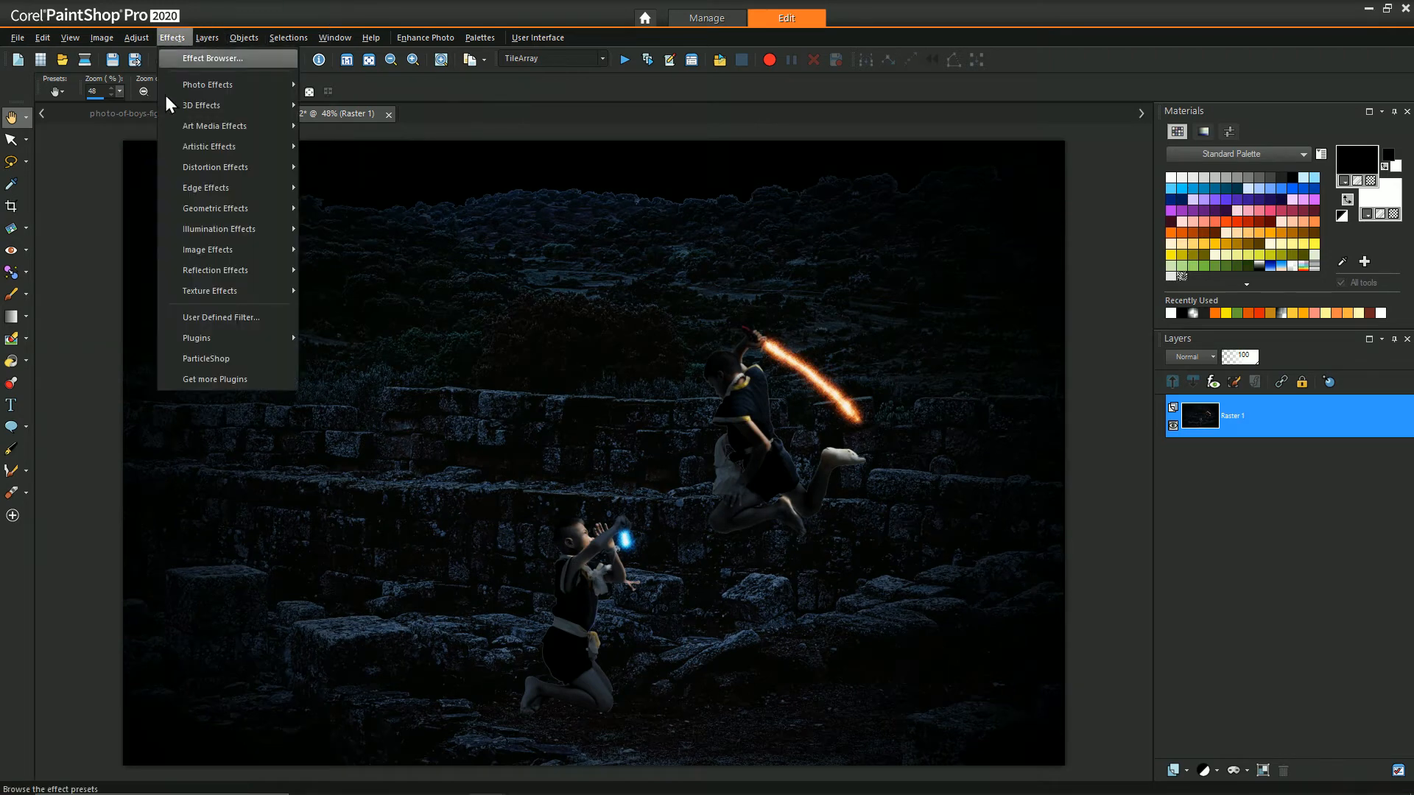
left_click(234, 358)
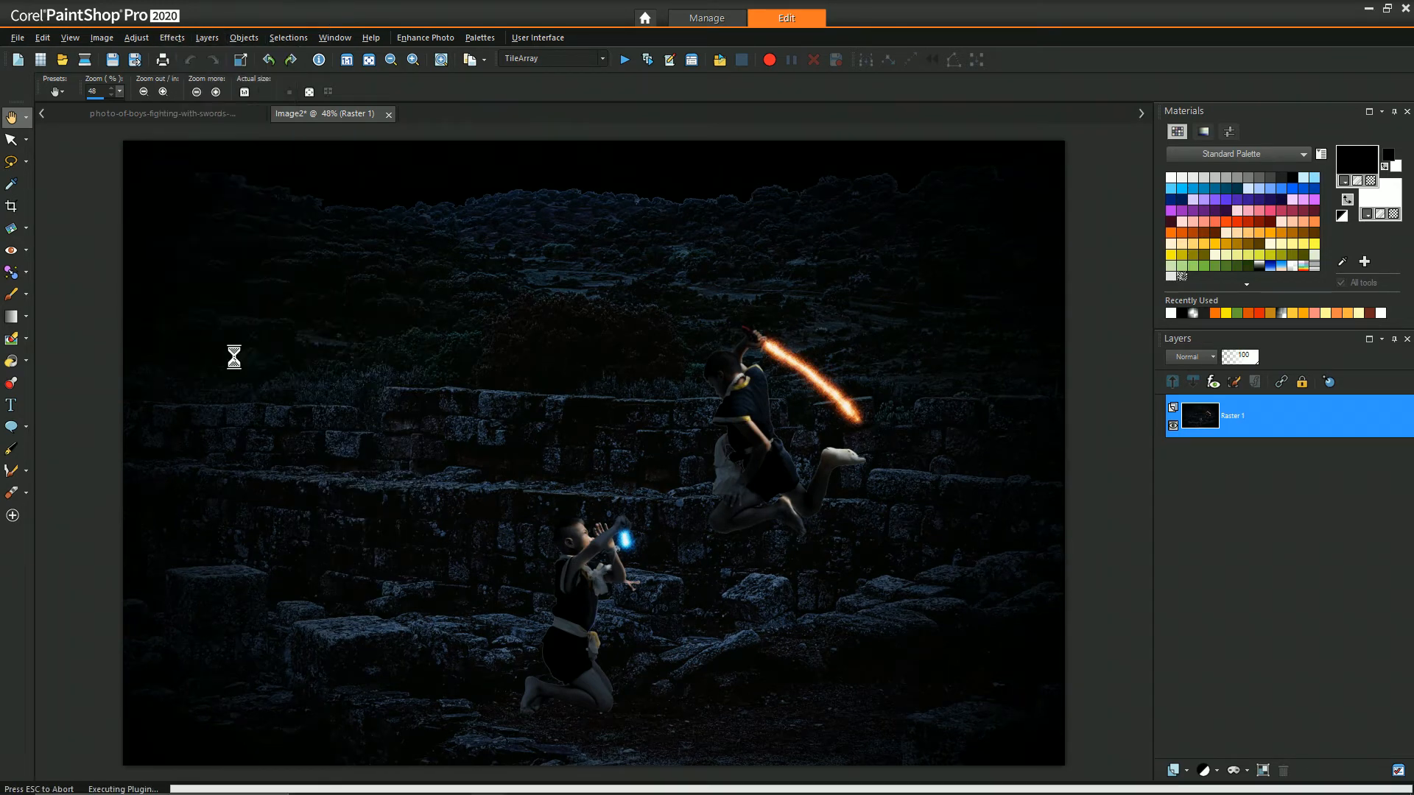
left_click(722, 469)
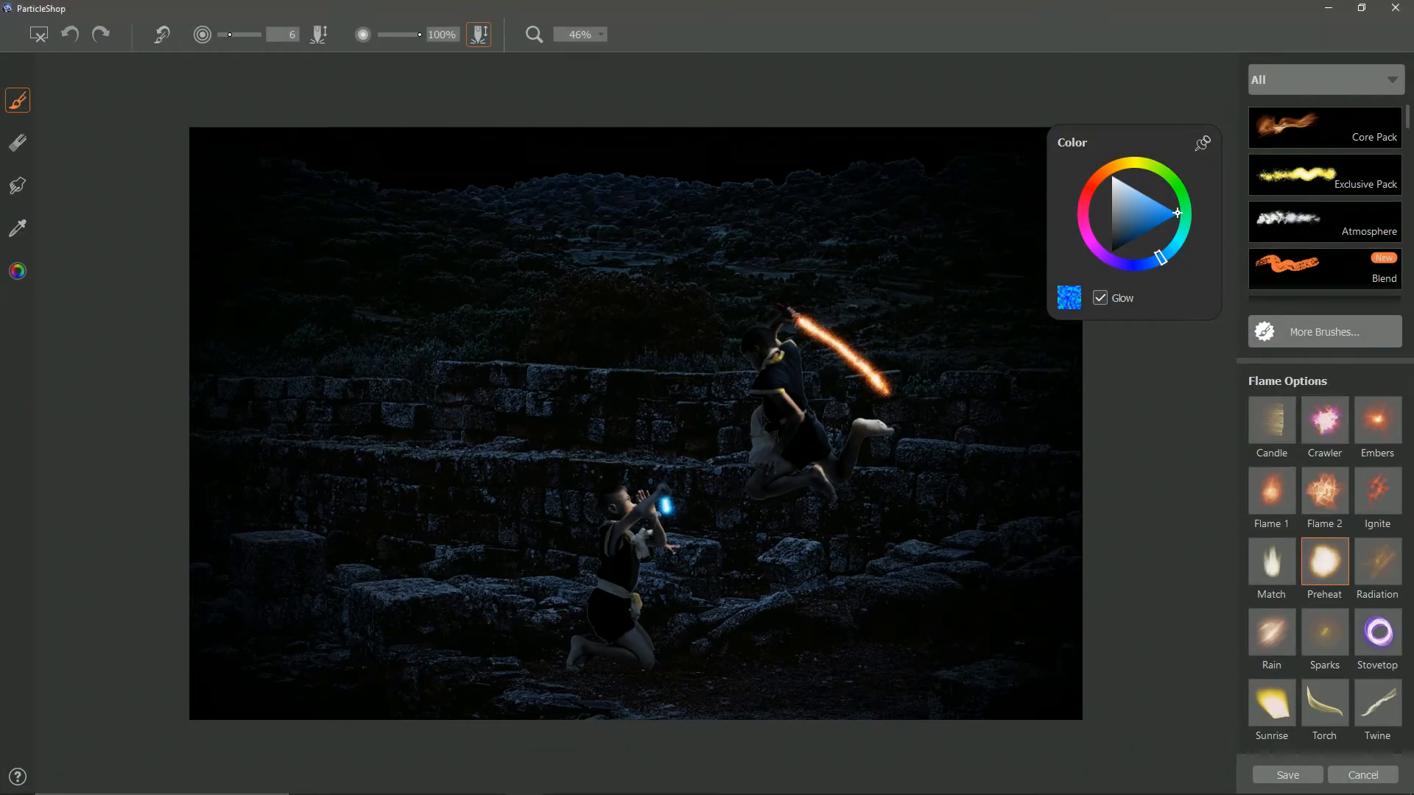
left_click_drag(1103, 173, 1096, 177)
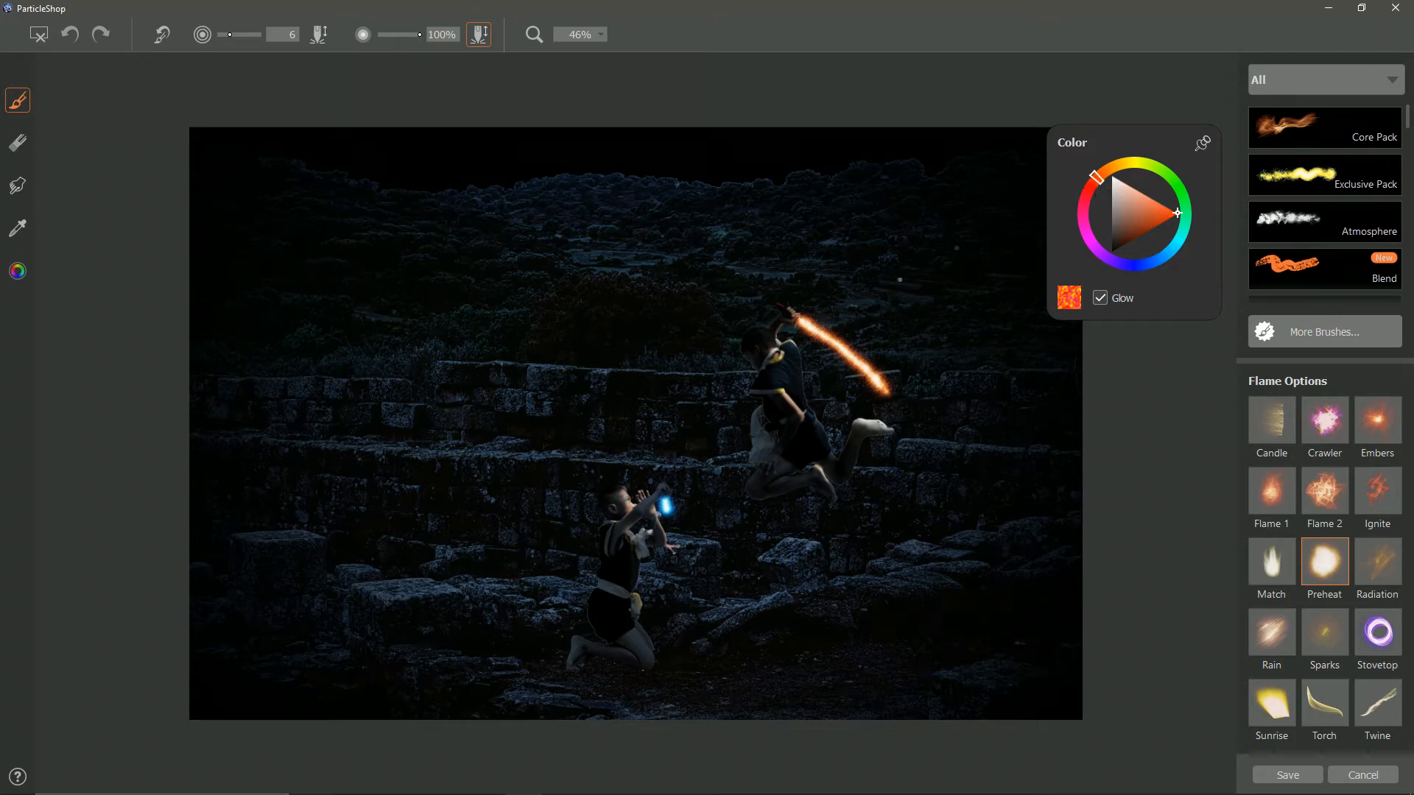
Try Preheat, Embers and Flame 2 strokes along the orange sword and below its tip, undoing each one.
left_click_drag(887, 389, 932, 545)
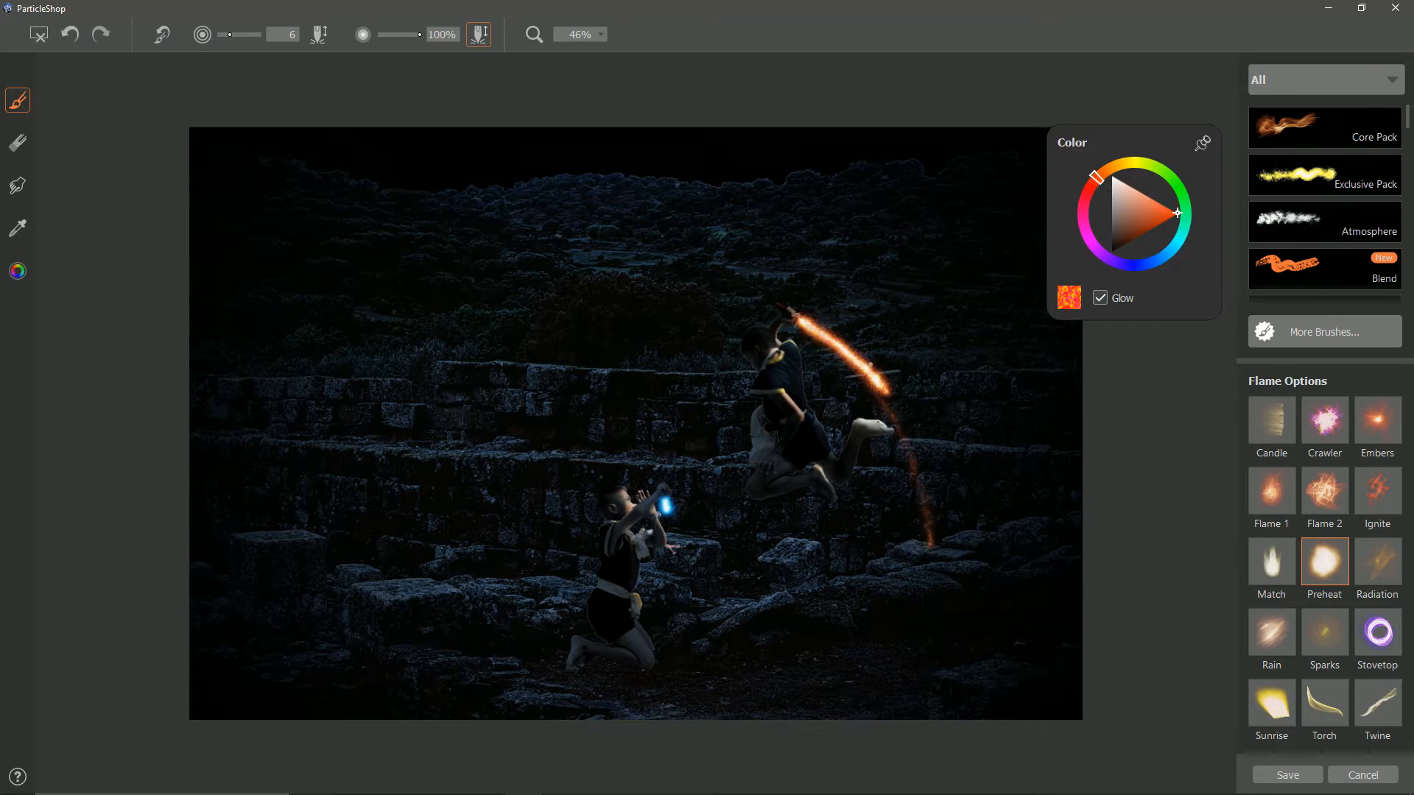
scroll(871, 364, "up", 2)
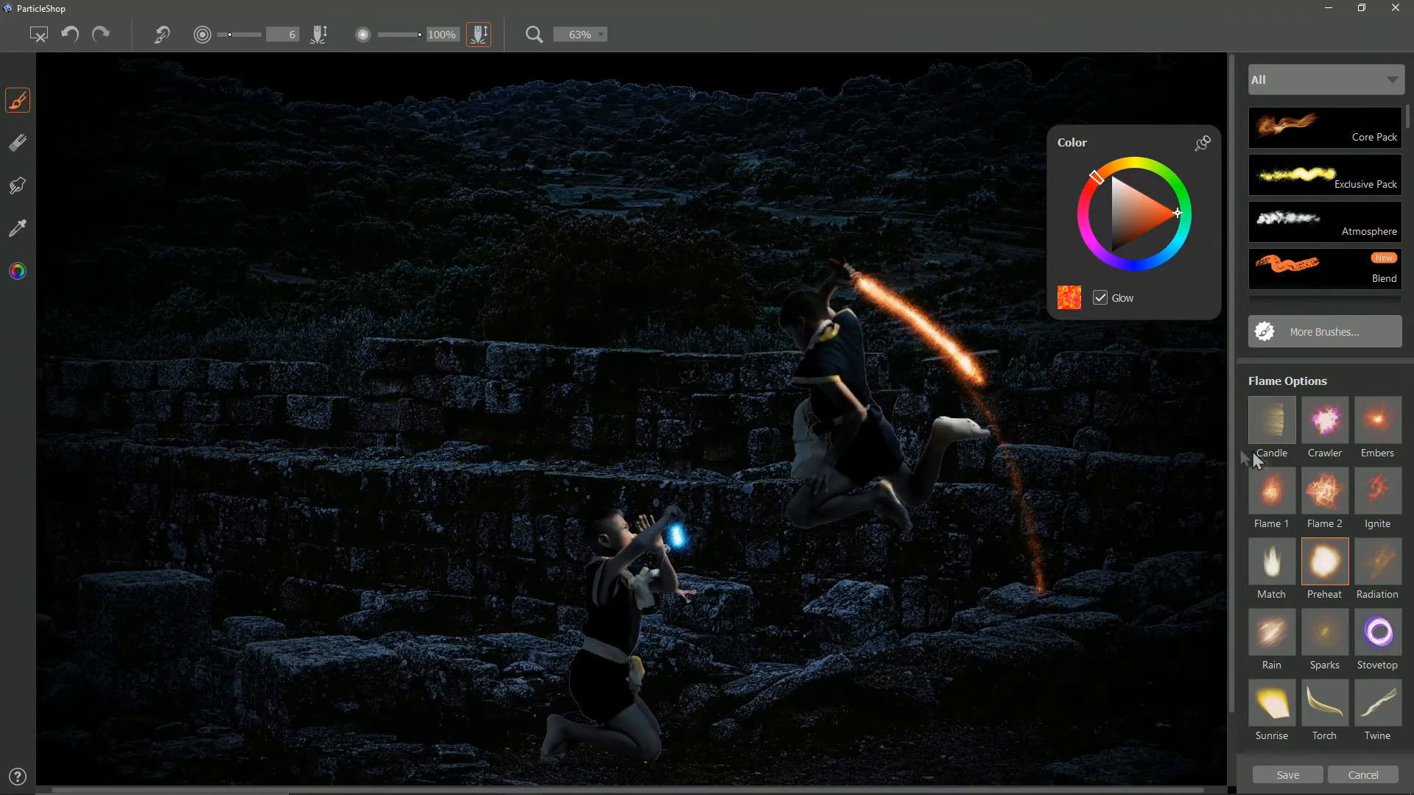
key("ctrl+z")
left_click(1377, 420)
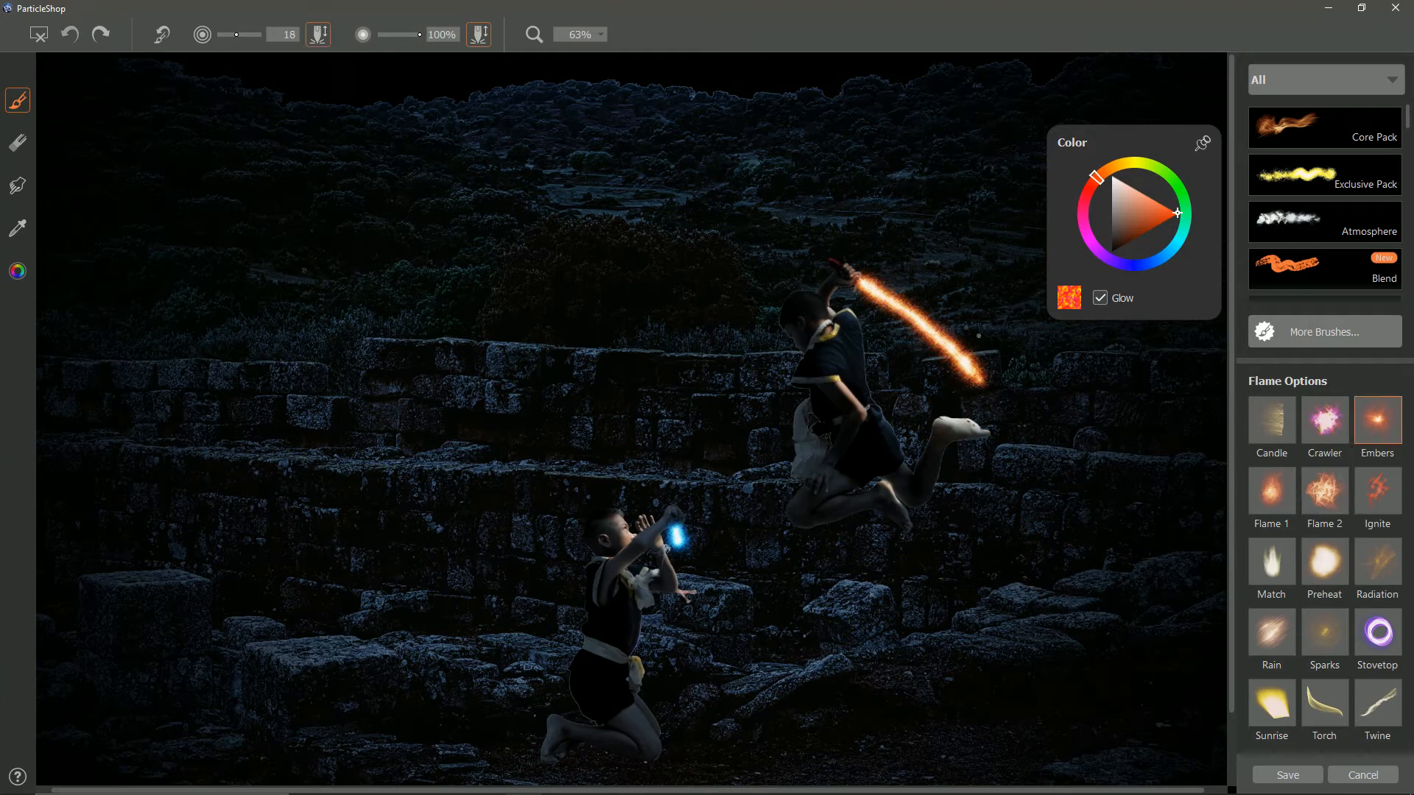
mouse_move(876, 295)
left_mouse_down()
mouse_move(935, 313)
mouse_move(971, 376)
left_mouse_up()
key("ctrl+z")
left_click(1334, 491)
left_click_drag(860, 283, 983, 384)
key("ctrl+z")
Try Ignite strokes on the orange sword at brush sizes 67 and 4, undoing each one.
left_click(1372, 504)
left_click_drag(860, 283, 1044, 515)
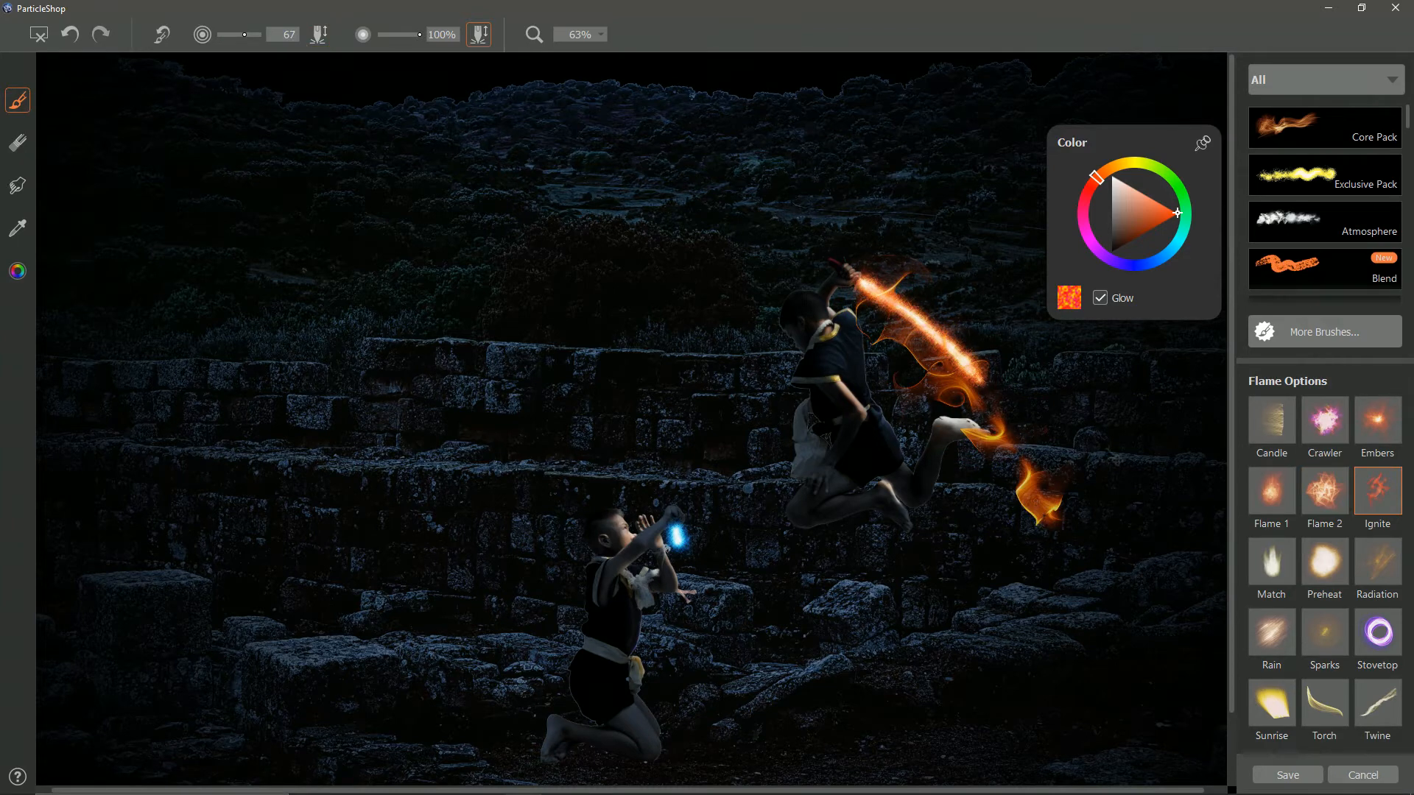
key("ctrl+z")
left_click_drag(987, 375, 1001, 435)
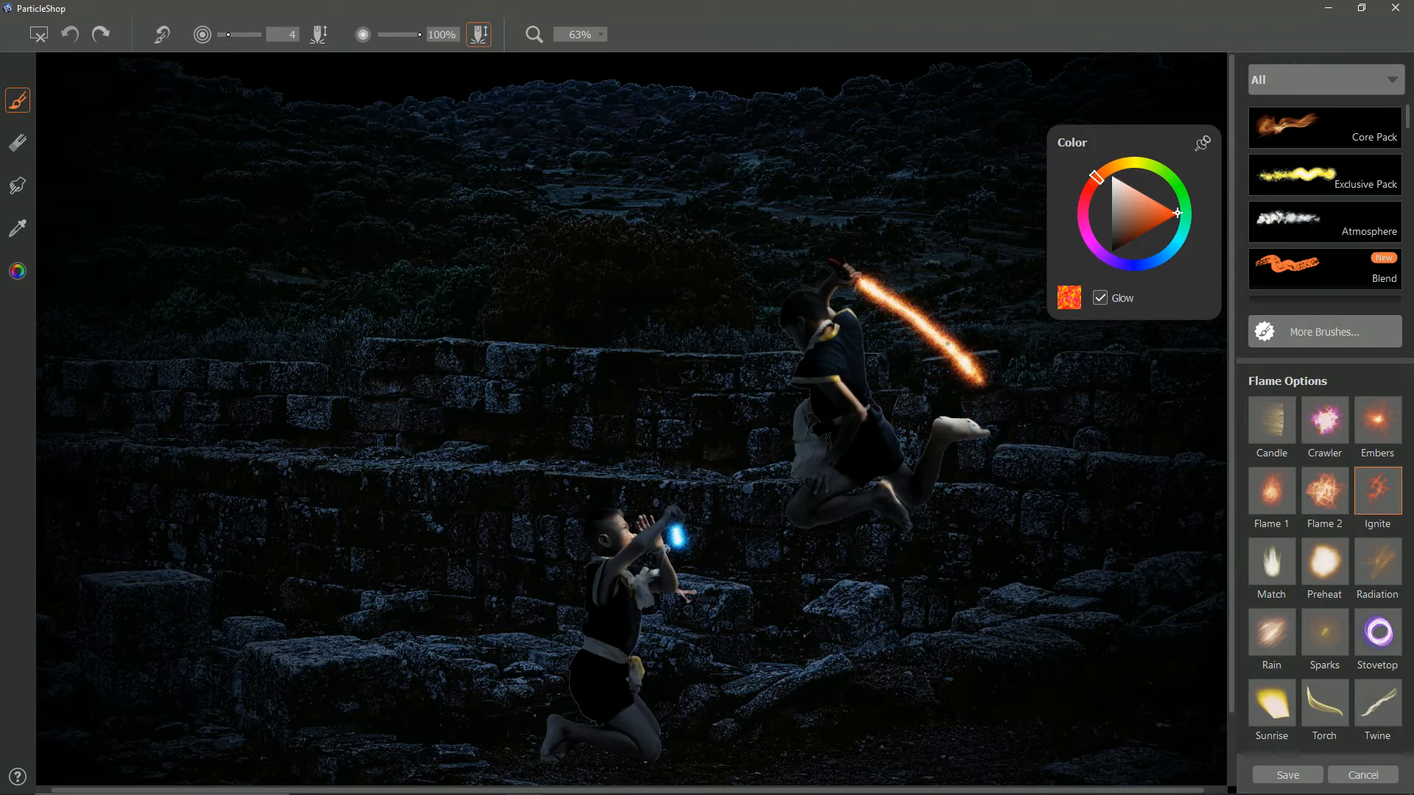
key("ctrl+z")
mouse_move(887, 285)
left_mouse_down()
mouse_move(894, 353)
mouse_move(917, 381)
left_mouse_up()
key("ctrl+z")
Try long Ignite flame trails at brush size 8 curving down from the orange sword, and undo them all.
mouse_move(913, 314)
left_mouse_down()
mouse_move(991, 346)
mouse_move(1019, 488)
left_mouse_up()
mouse_move(930, 333)
left_mouse_down()
mouse_move(915, 355)
mouse_move(964, 542)
left_mouse_up()
mouse_move(984, 367)
left_mouse_down()
mouse_move(1007, 435)
mouse_move(933, 668)
left_mouse_up()
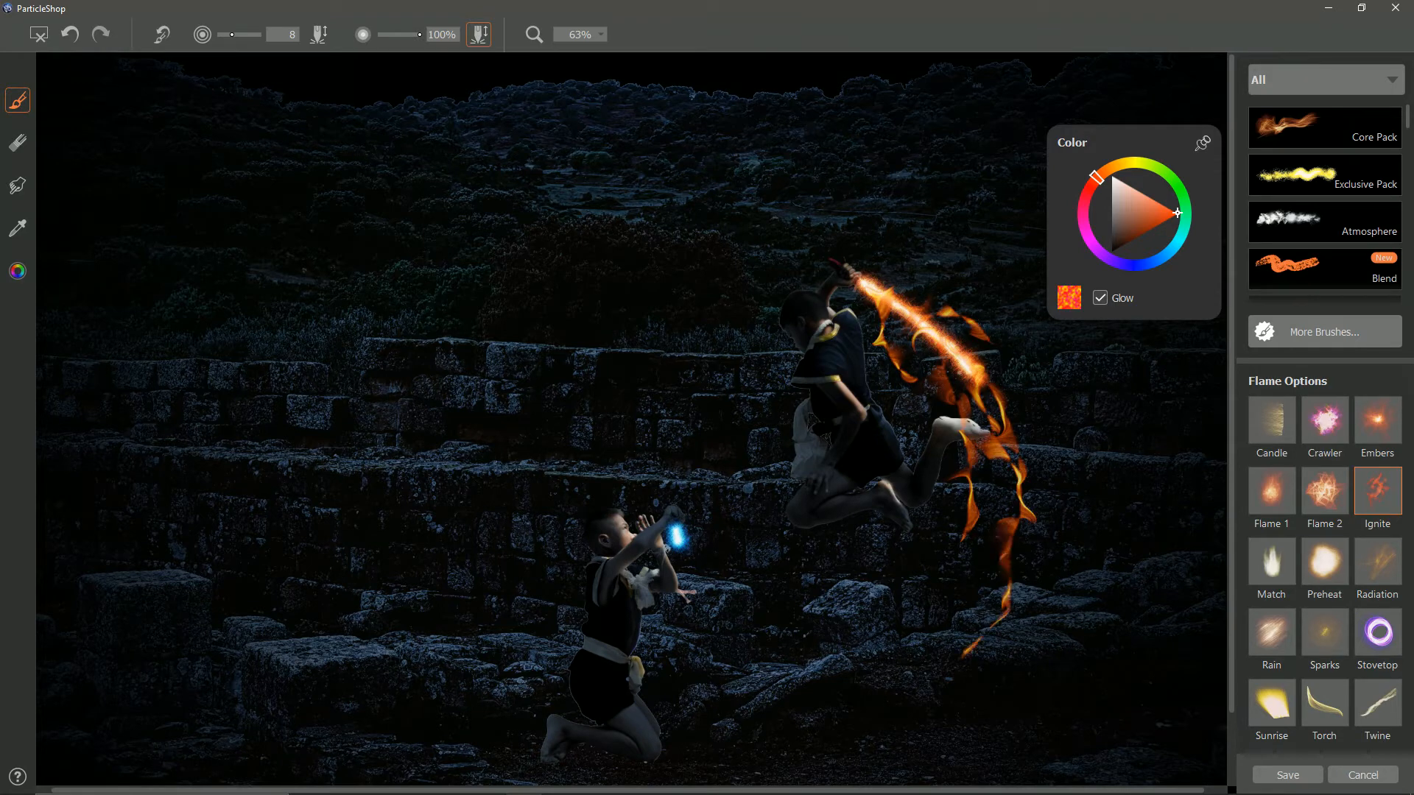
mouse_move(917, 288)
left_mouse_down()
mouse_move(1024, 372)
mouse_move(1090, 501)
left_mouse_up()
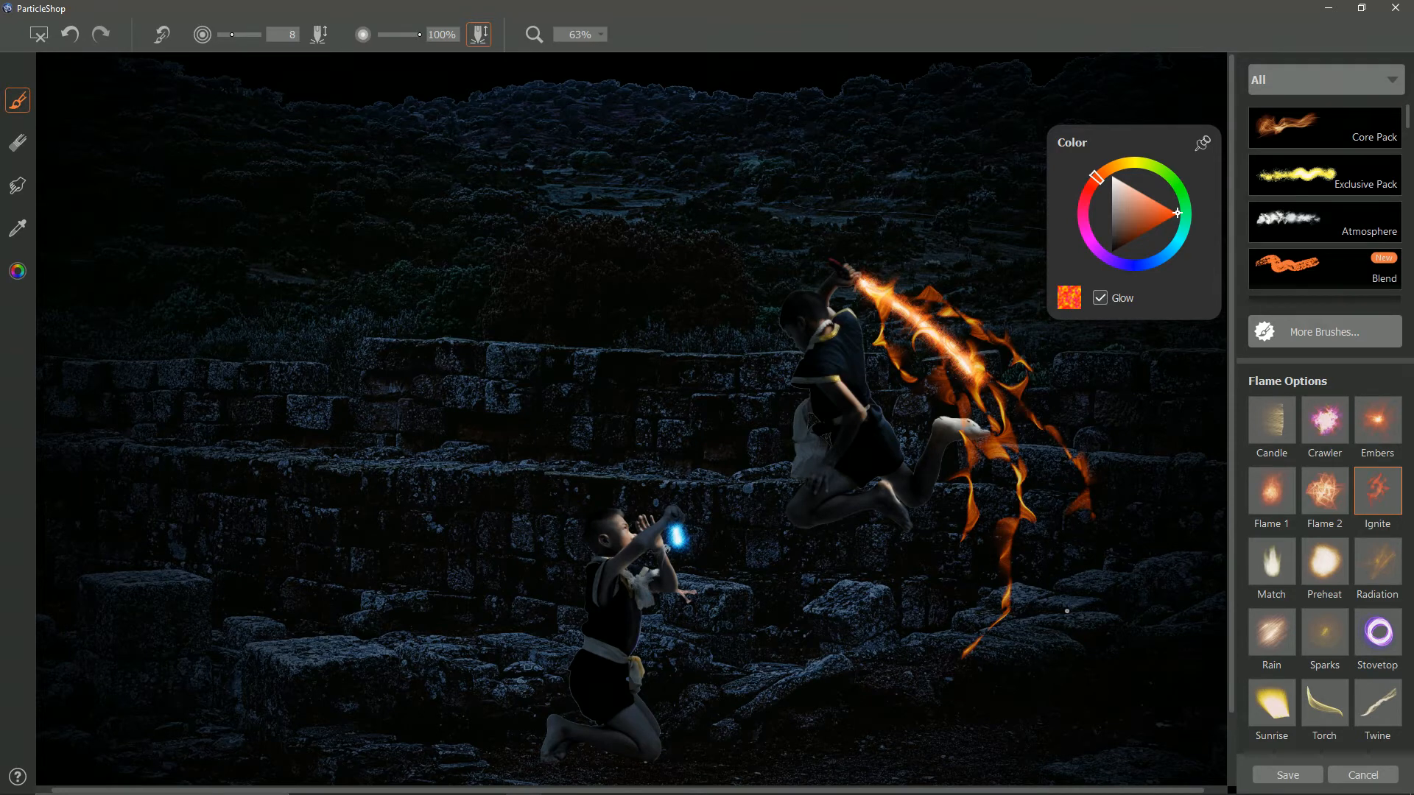
key("ctrl+z")
key("ctrl+z")
key("ctrl+z")
key("ctrl+z")
key("ctrl+z")
key("ctrl+z")
Choose the Flame 1 brush, undo a test stroke on the sword, and set the brush size to 3.
left_click(1272, 493)
left_click_drag(873, 288, 983, 379)
key("ctrl+z")
left_click_drag(259, 34, 226, 35)
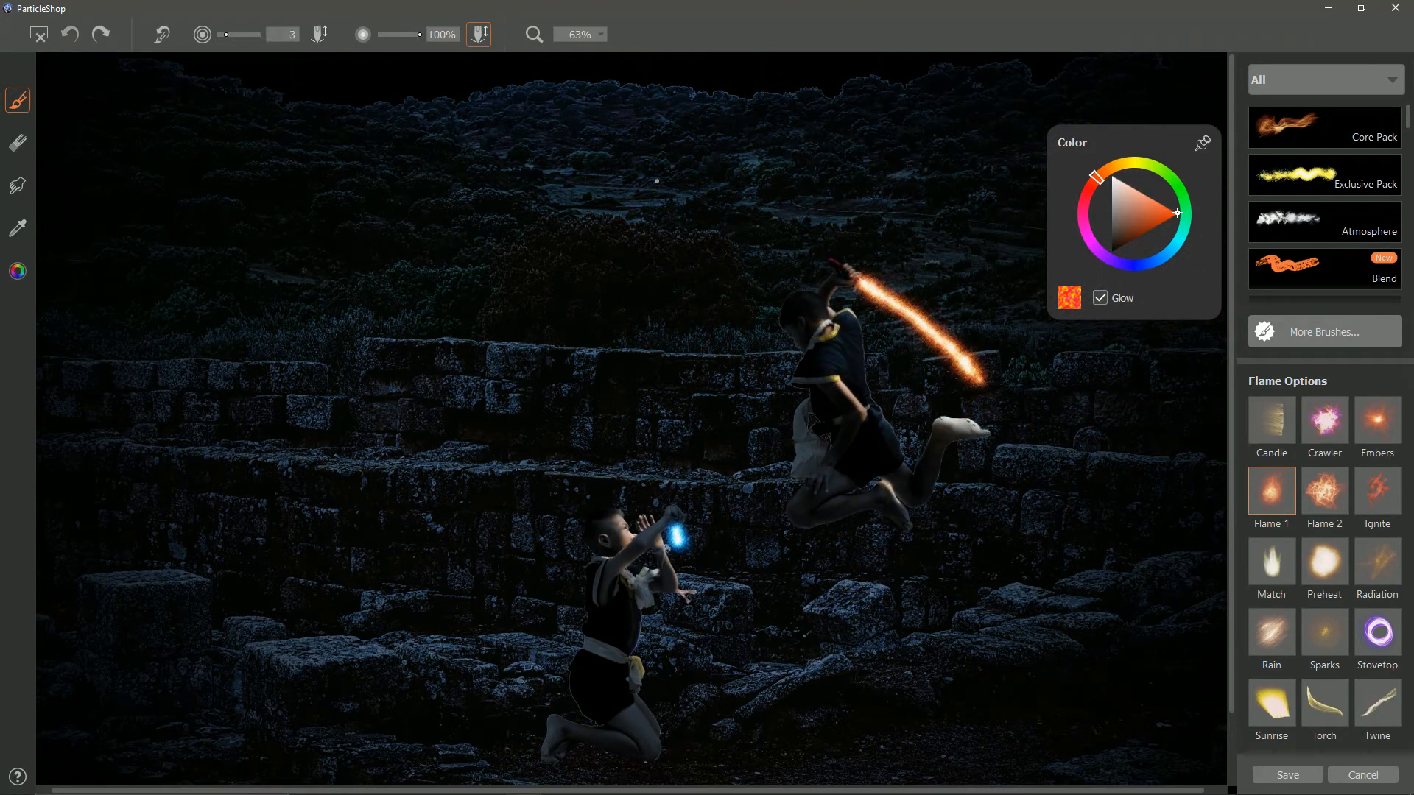
Try Flame 1 strokes along the orange blade and downward from its tip, and undo them.
mouse_move(860, 282)
left_mouse_down()
mouse_move(937, 320)
mouse_move(1006, 434)
mouse_move(1030, 429)
mouse_move(1015, 509)
left_mouse_up()
key("ctrl+z")
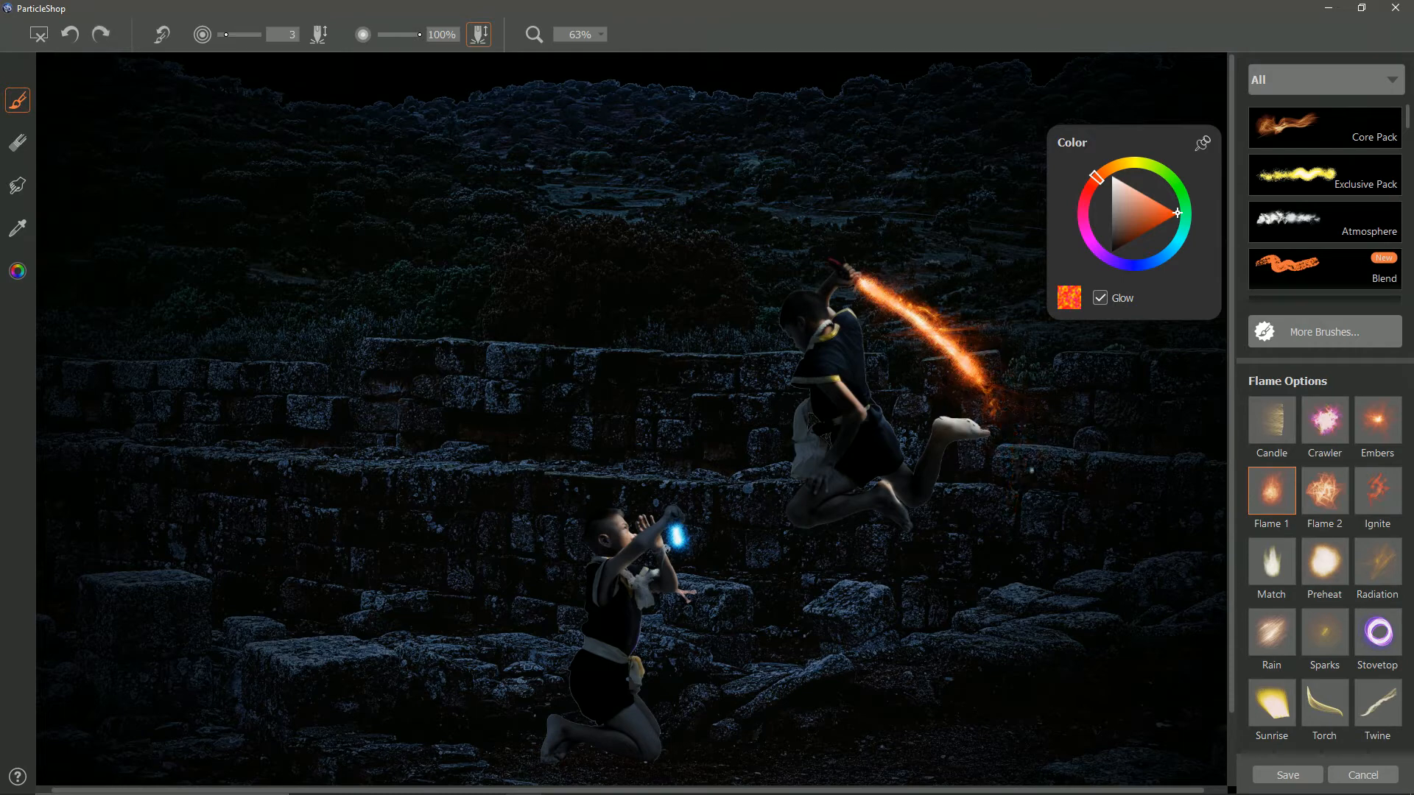
key("ctrl+z")
mouse_move(985, 386)
left_mouse_down()
mouse_move(1002, 429)
mouse_move(1000, 611)
left_mouse_up()
key("ctrl+z")
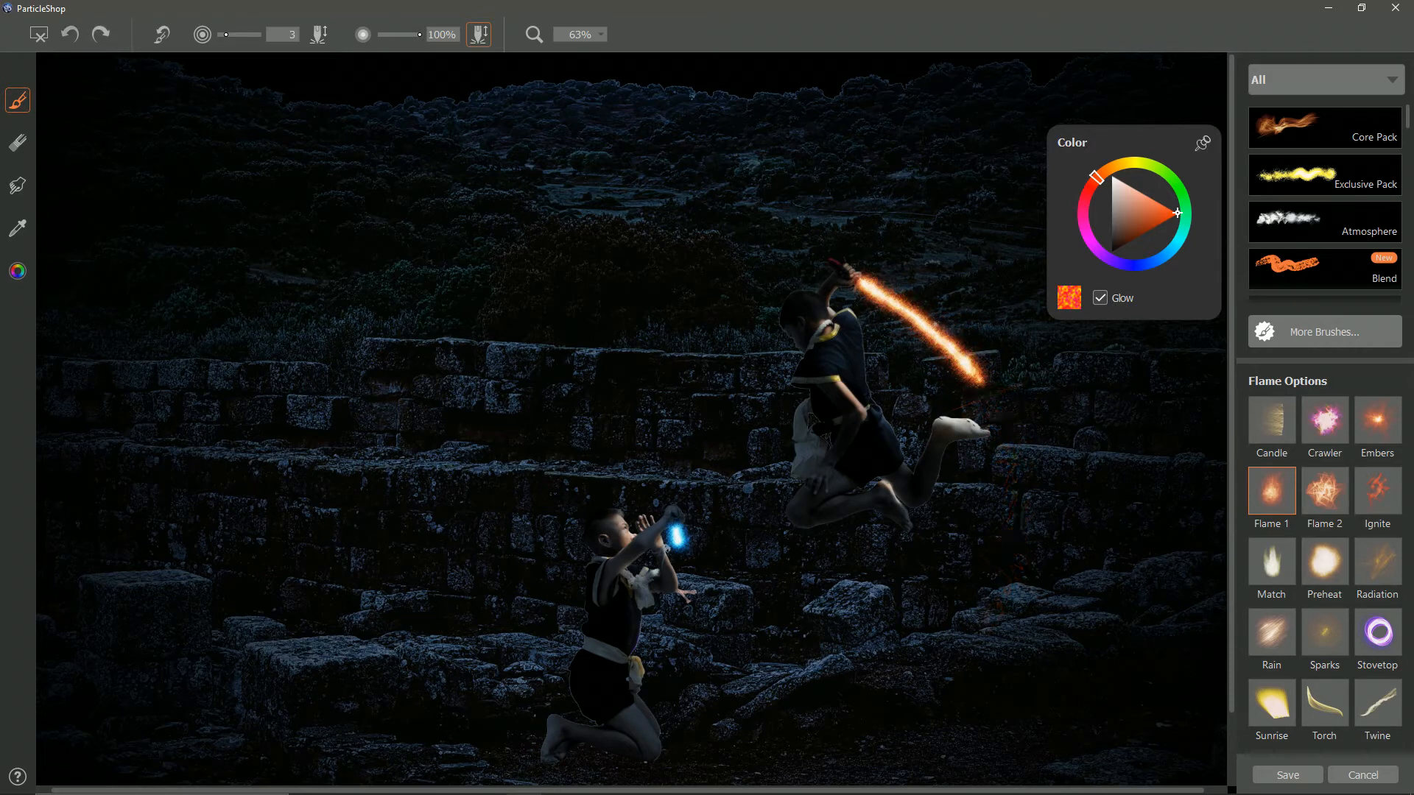
Paint Flame 1 strokes along the orange blade and in a curved fiery trail down from its tip.
mouse_move(877, 289)
left_mouse_down()
mouse_move(909, 305)
mouse_move(1074, 588)
left_mouse_up()
mouse_move(986, 386)
left_mouse_down()
mouse_move(1061, 525)
mouse_move(1001, 614)
left_mouse_up()
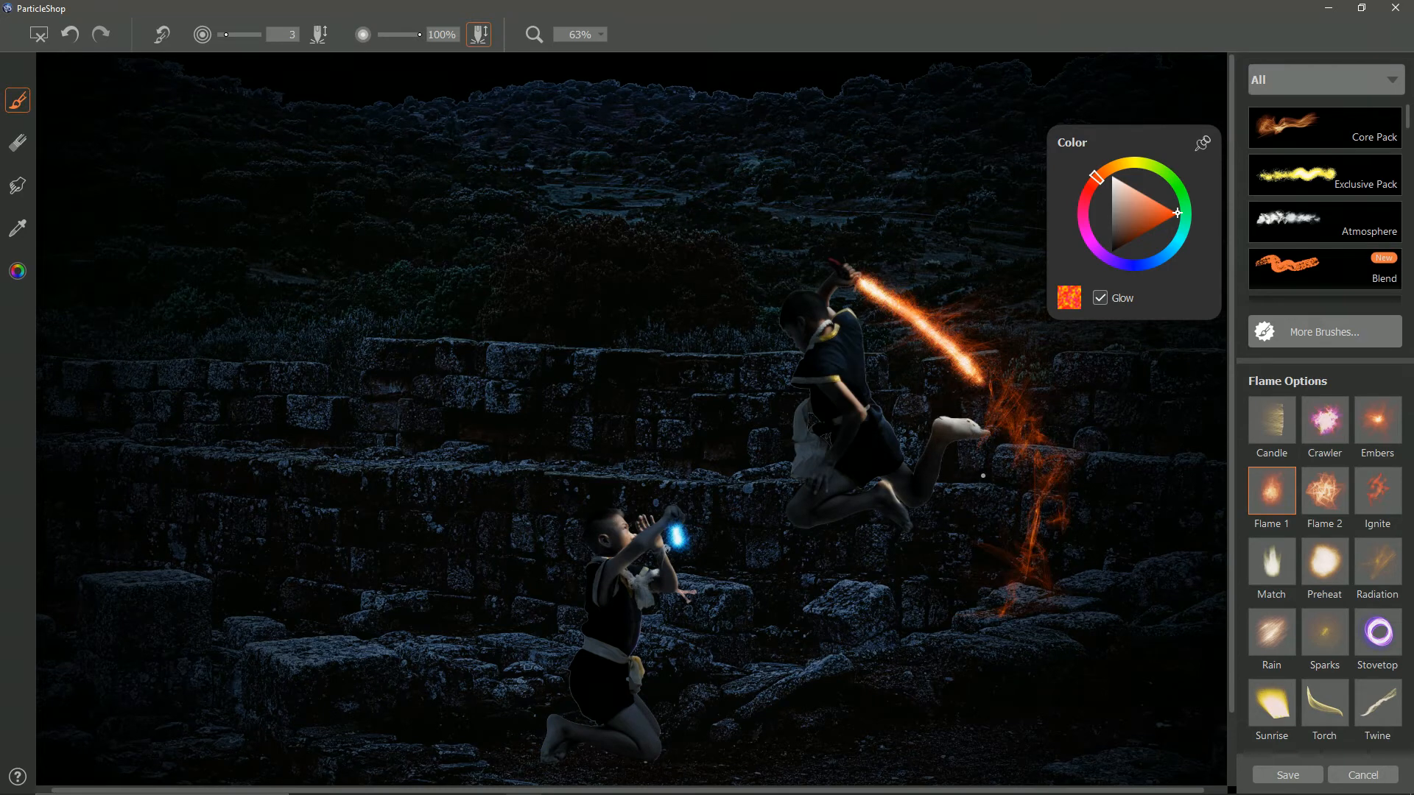
mouse_move(864, 277)
left_mouse_down()
mouse_move(976, 321)
mouse_move(1047, 373)
left_mouse_up()
scroll(1053, 450, "down", 2)
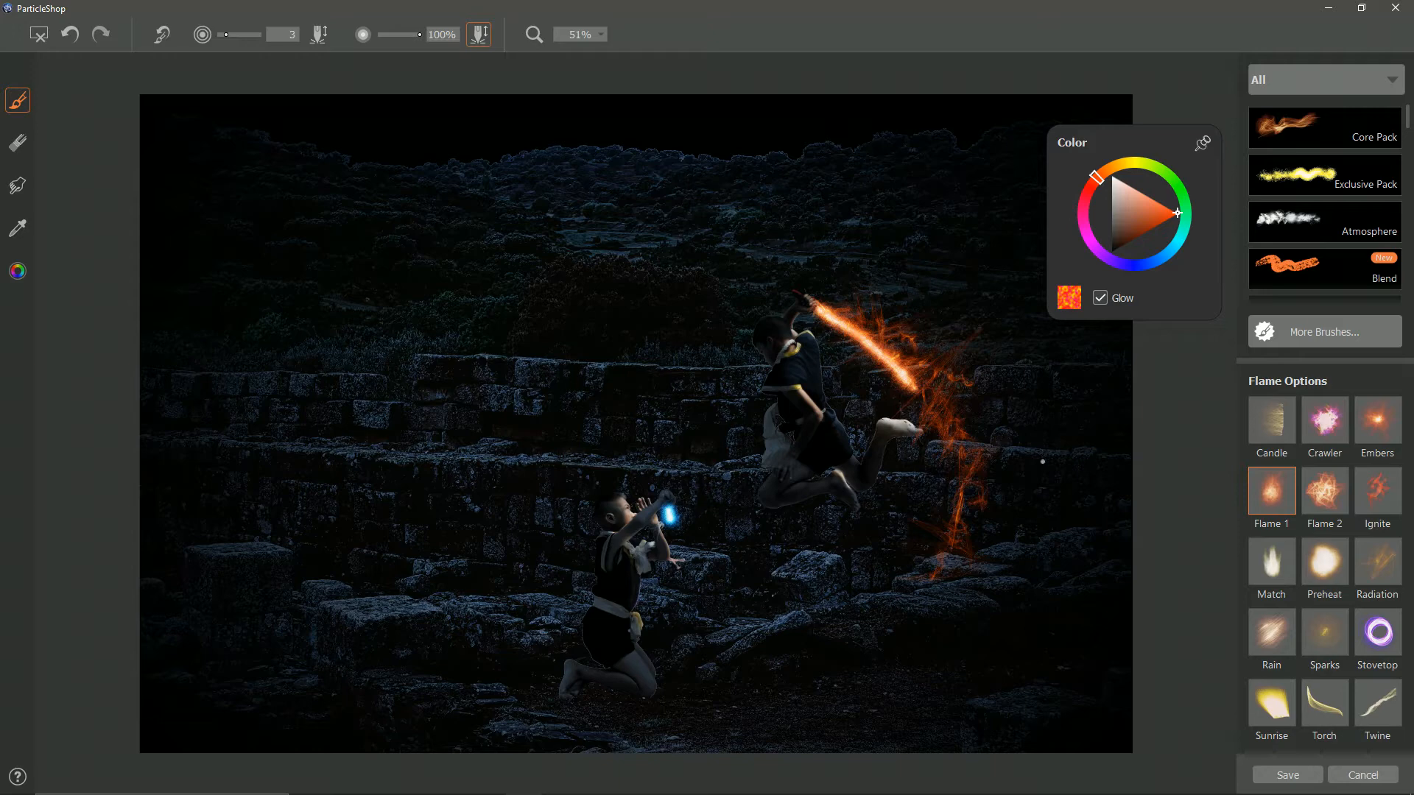
Try Rain streaks at brush size 134 and a Radiation burst at size 750 around the orange sword.
left_click(1272, 632)
left_click_drag(877, 282, 1040, 234)
key("ctrl+z")
mouse_move(832, 291)
left_mouse_down()
mouse_move(1083, 435)
mouse_move(954, 618)
left_mouse_up()
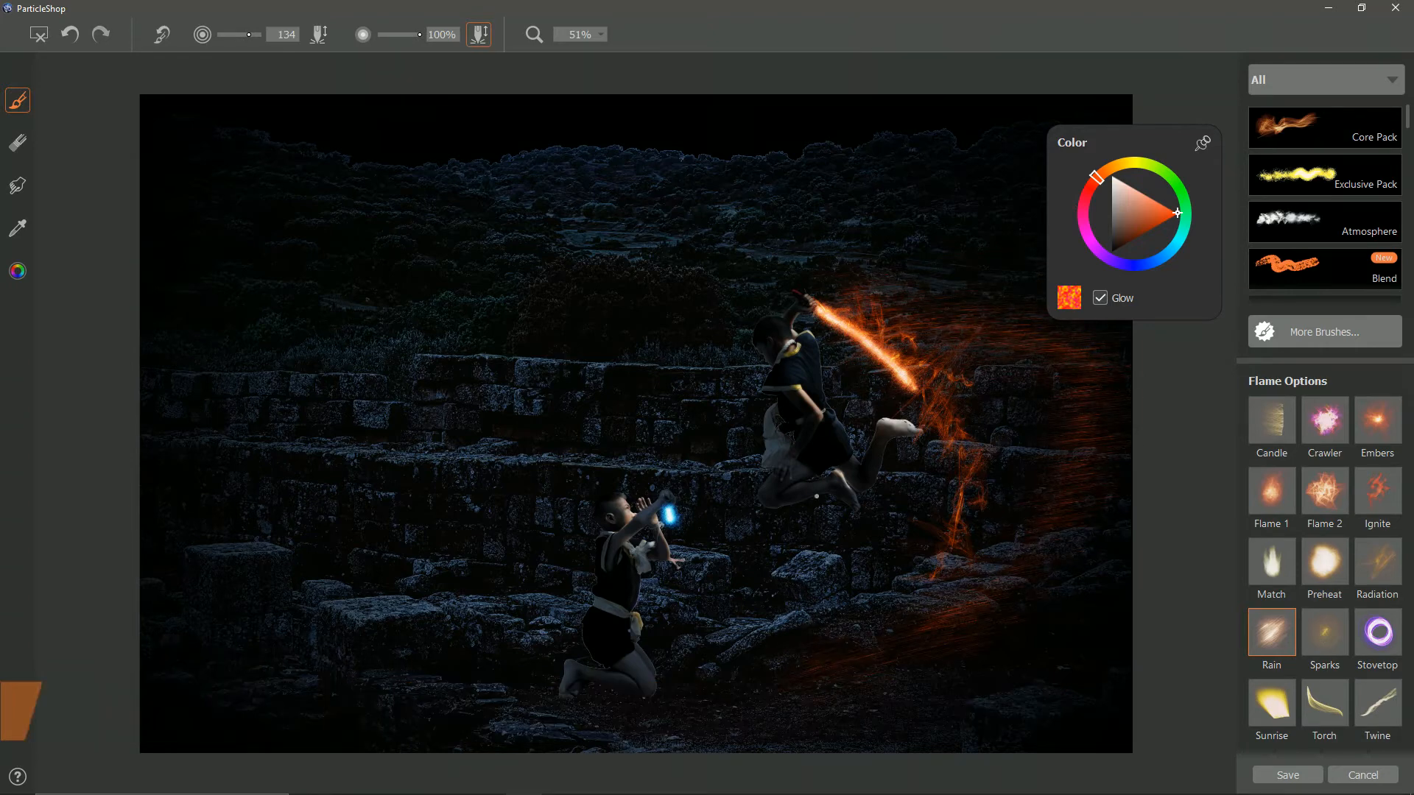
left_click_drag(825, 344, 892, 414)
key("ctrl+z")
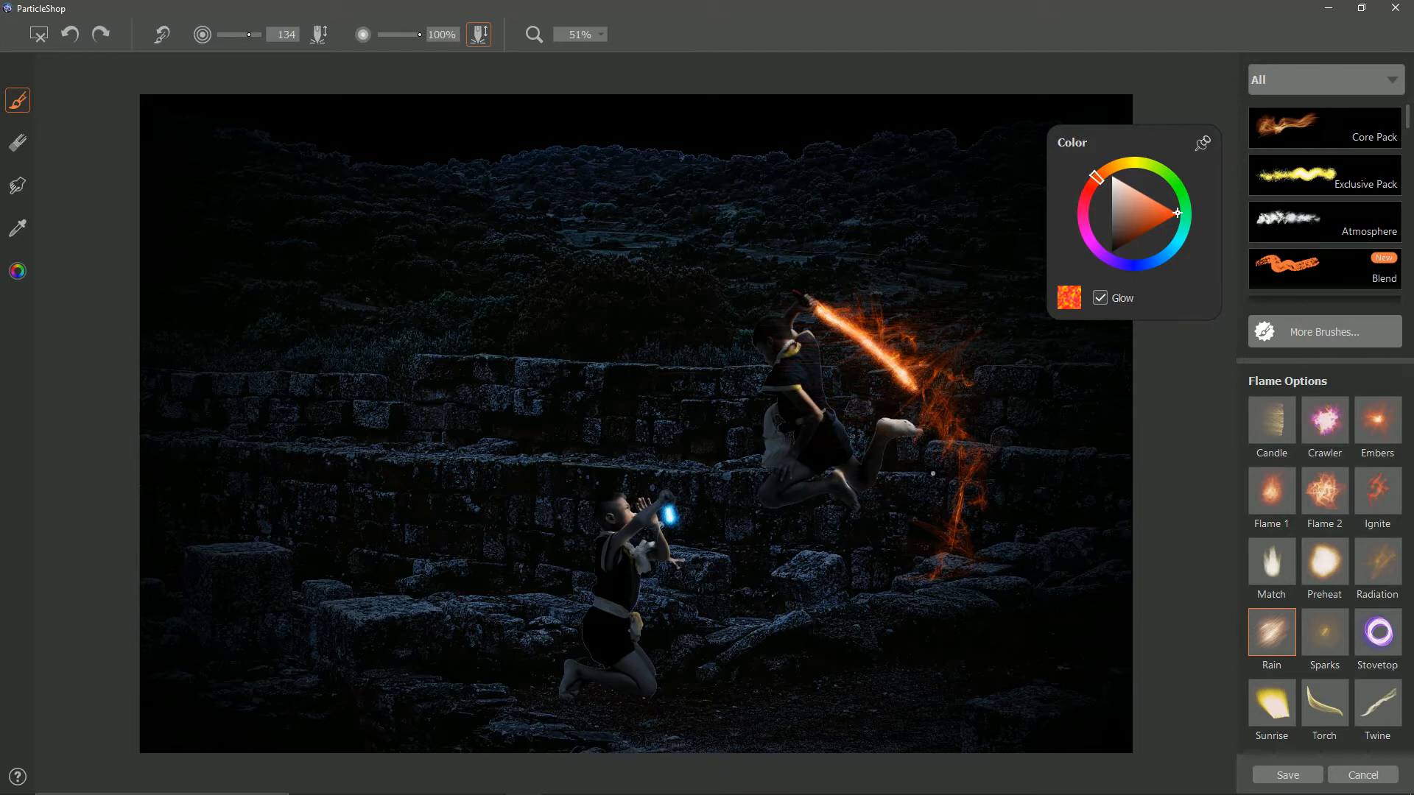
key("ctrl+z")
left_click_drag(871, 454, 945, 614)
left_click(1363, 568)
left_click(804, 371)
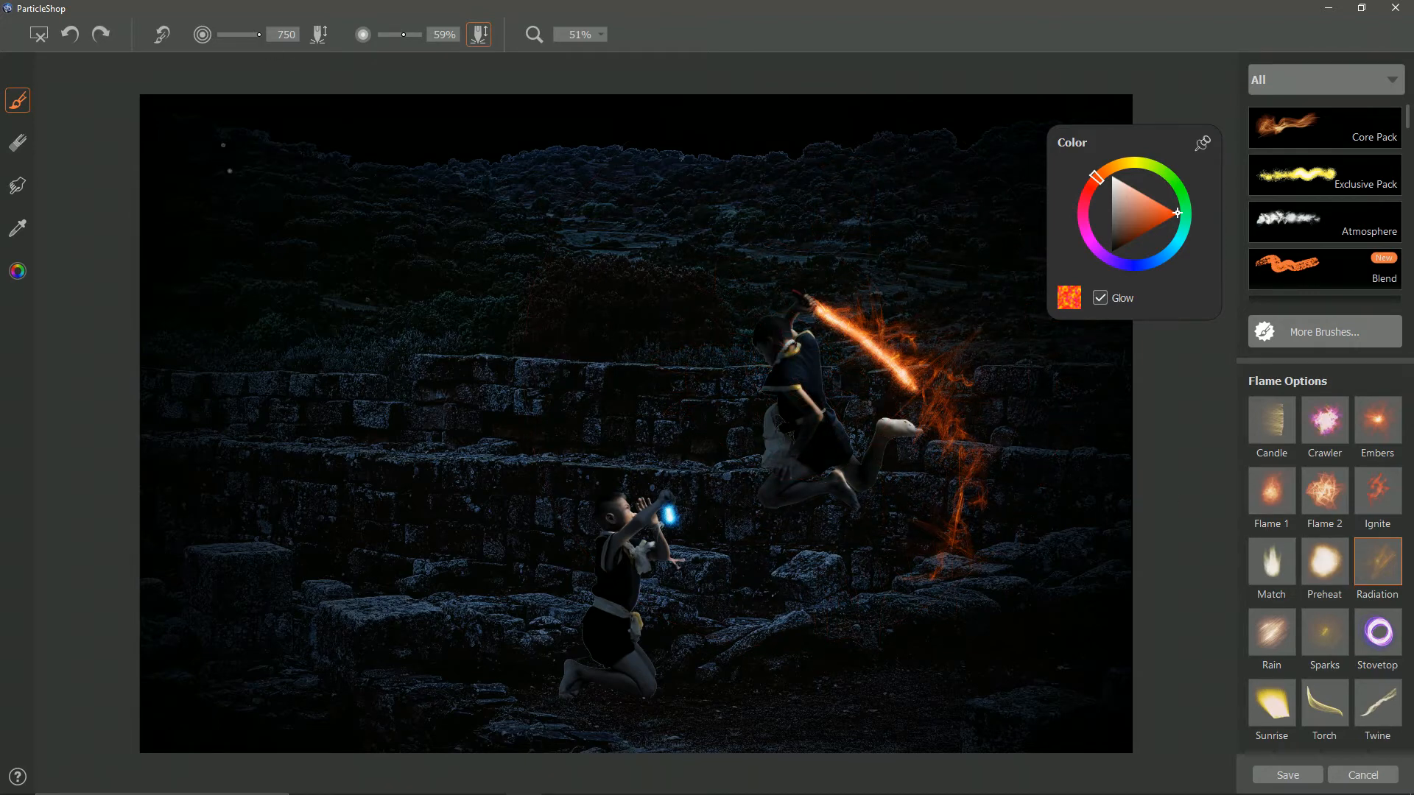
Save only the flame brushstrokes, return to PaintShop Pro and copy them.
left_click(1289, 779)
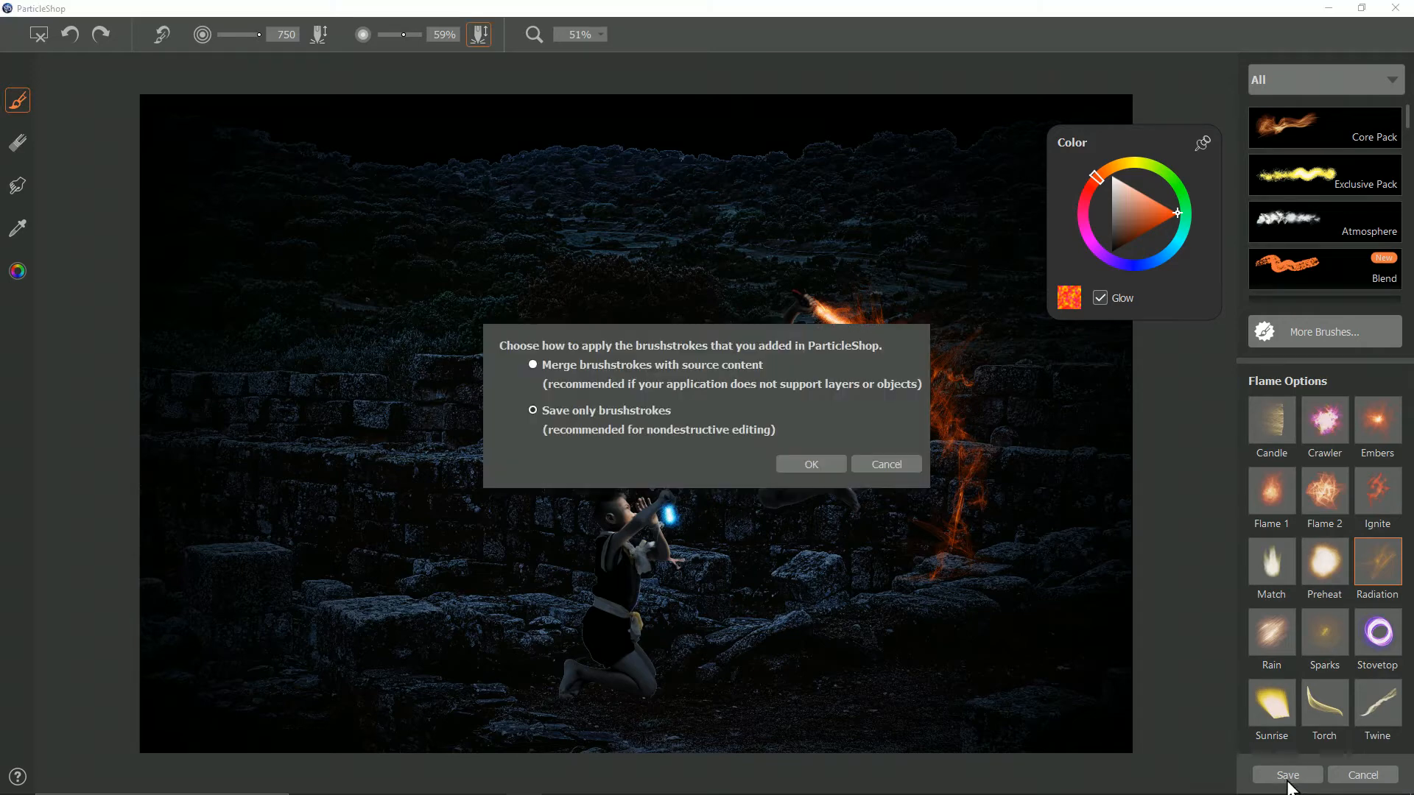
left_click(810, 463)
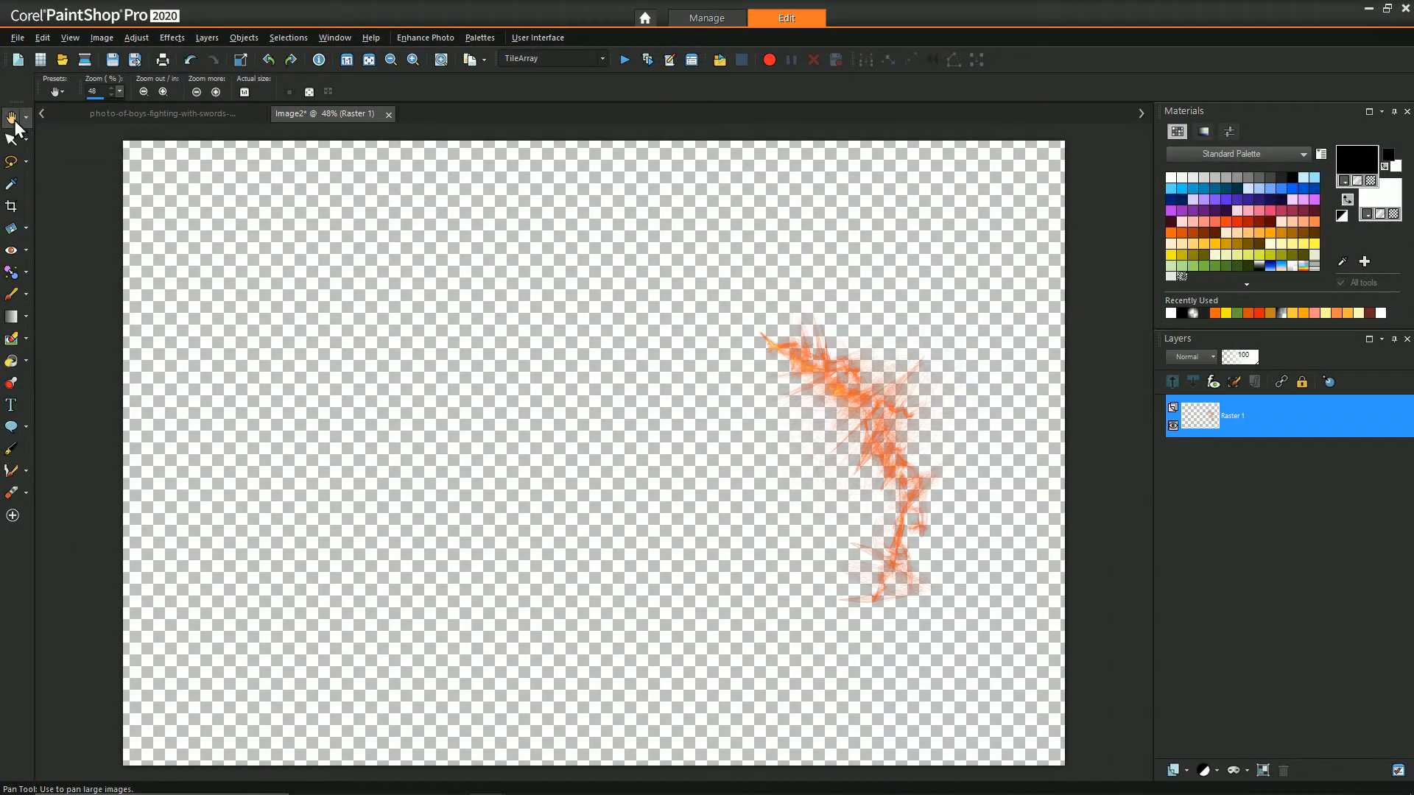
right_click(390, 392)
left_click(433, 422)
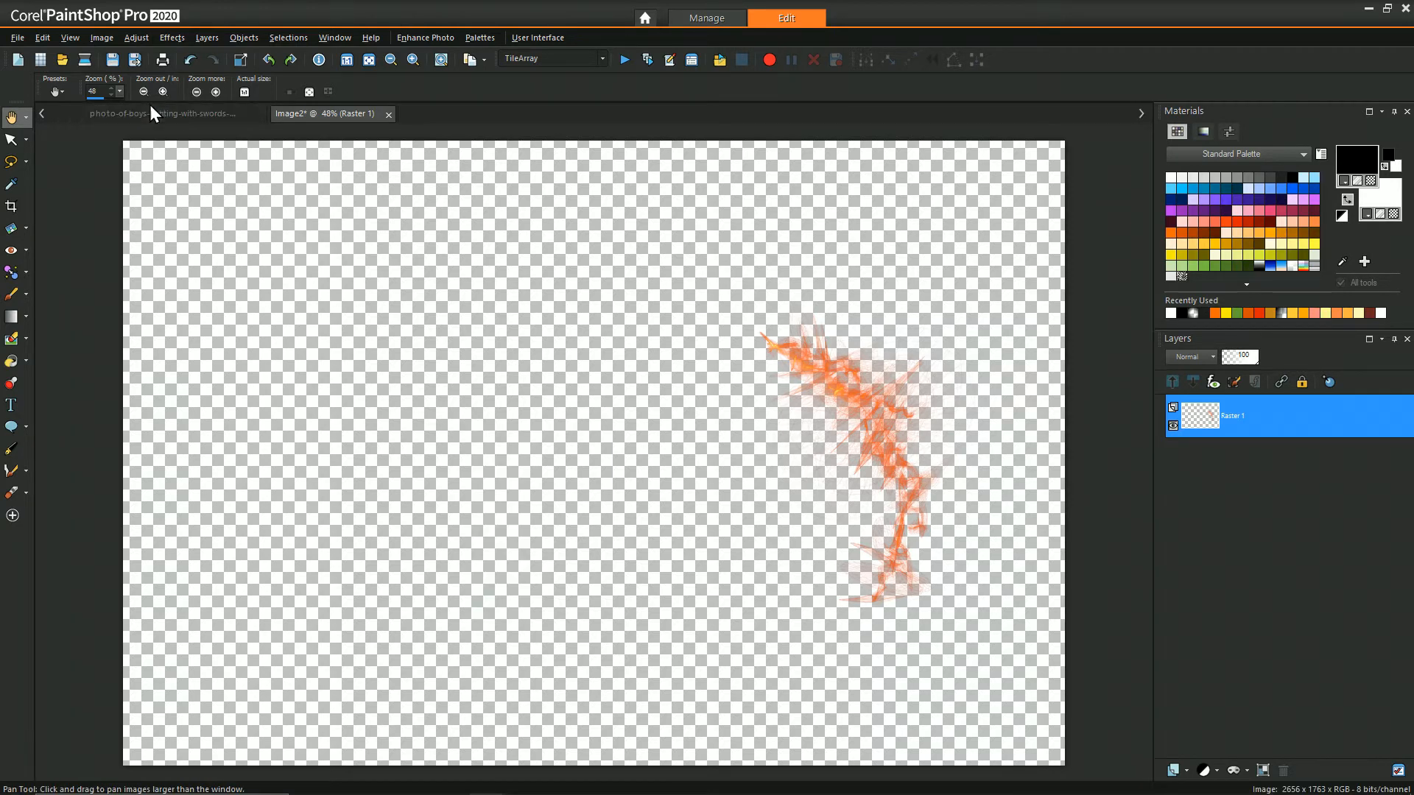
Paste the flames as a new layer in the boys fighting photo and align them with the attacker's orange sword.
left_click(154, 113)
right_click(539, 305)
left_click(584, 322)
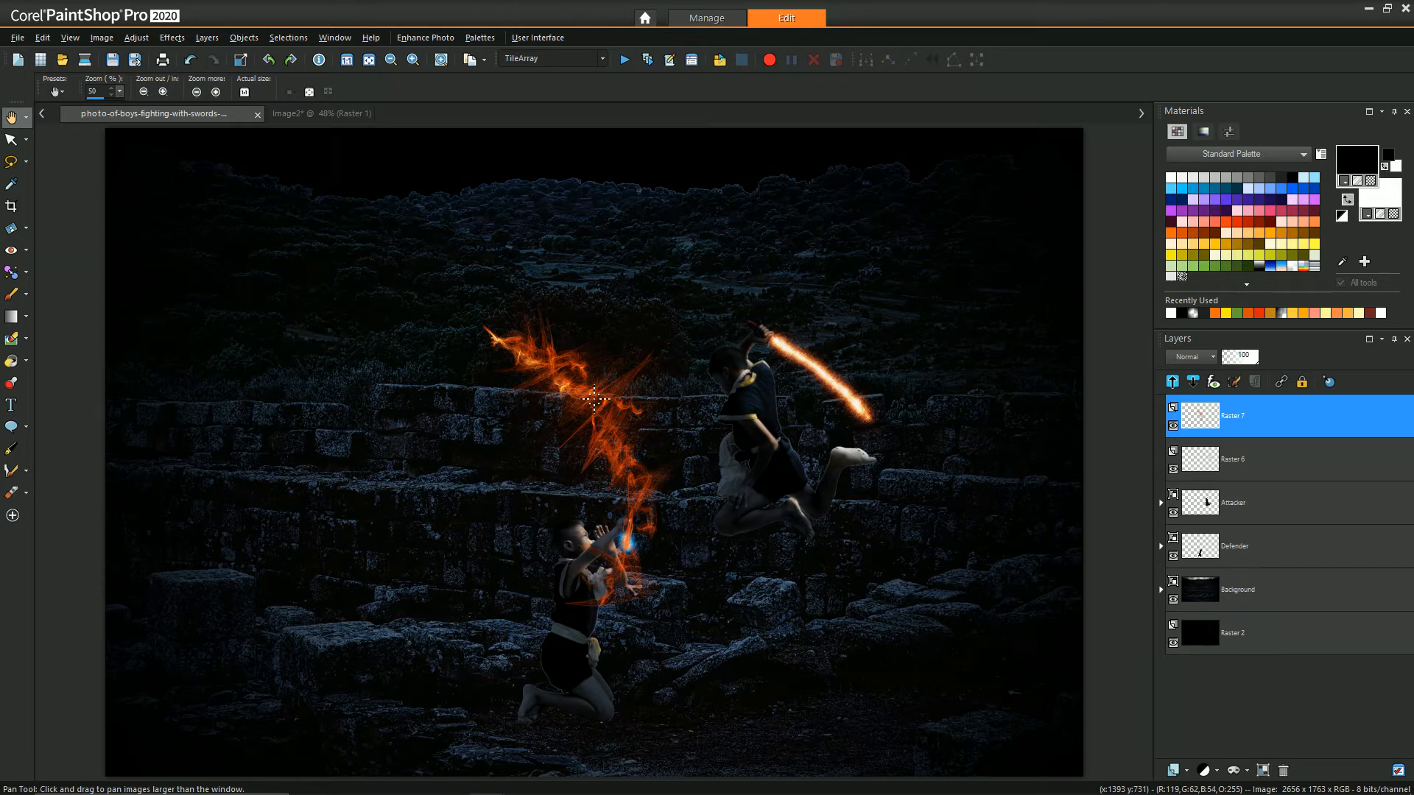
left_click(31, 140)
left_click_drag(598, 453, 883, 461)
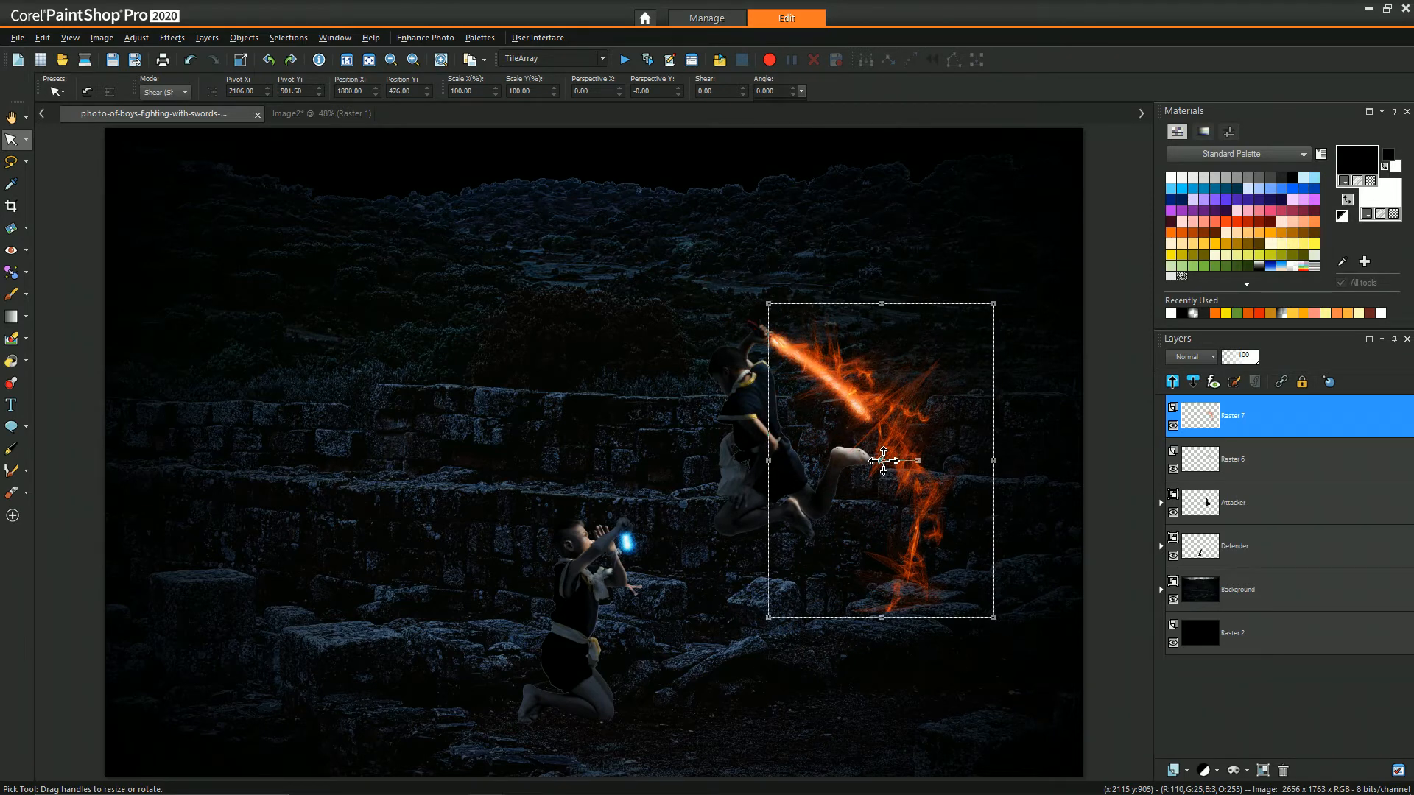
Copy the merged night composite and close the Image2 flames document without saving.
left_click(11, 117)
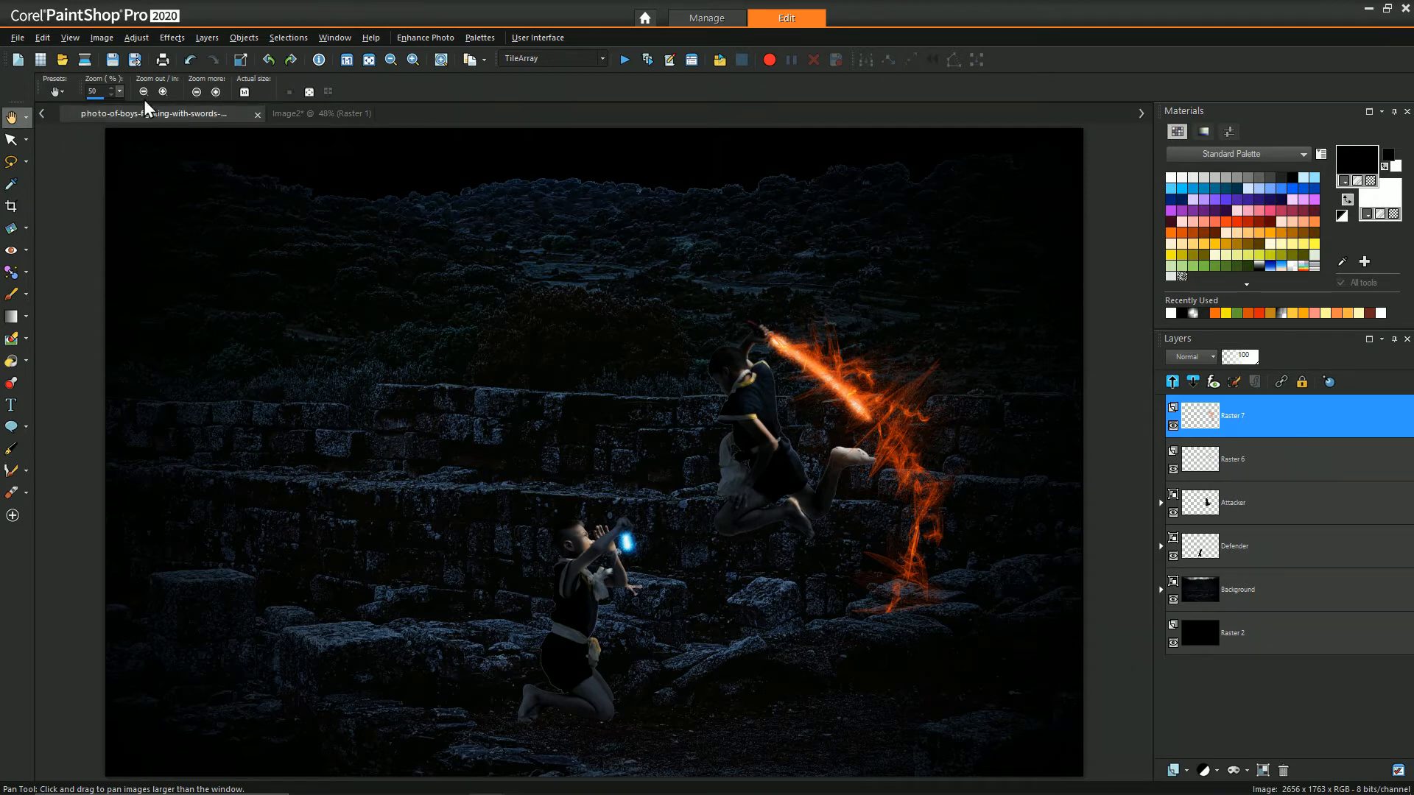
right_click(229, 233)
left_click(274, 286)
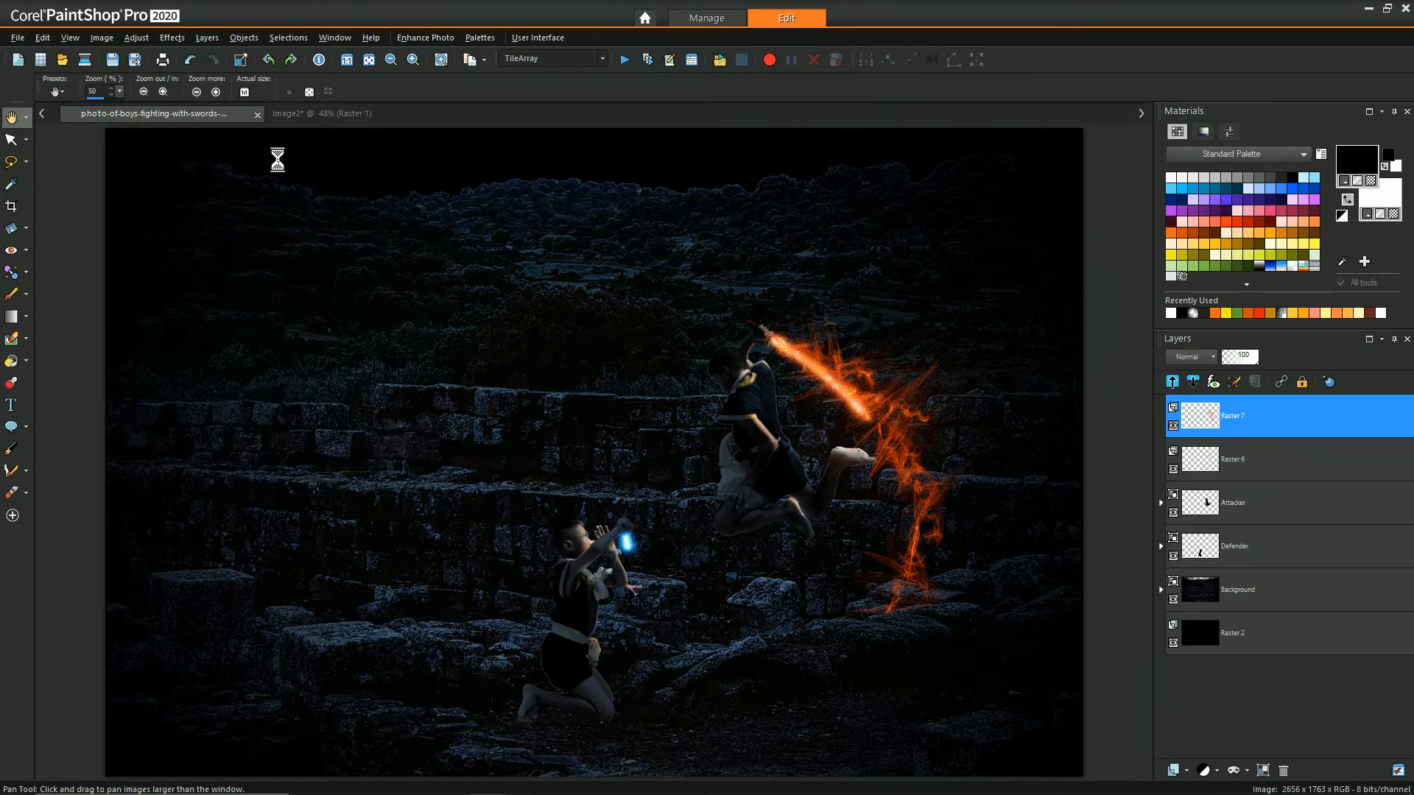
left_click(351, 112)
left_click(388, 115)
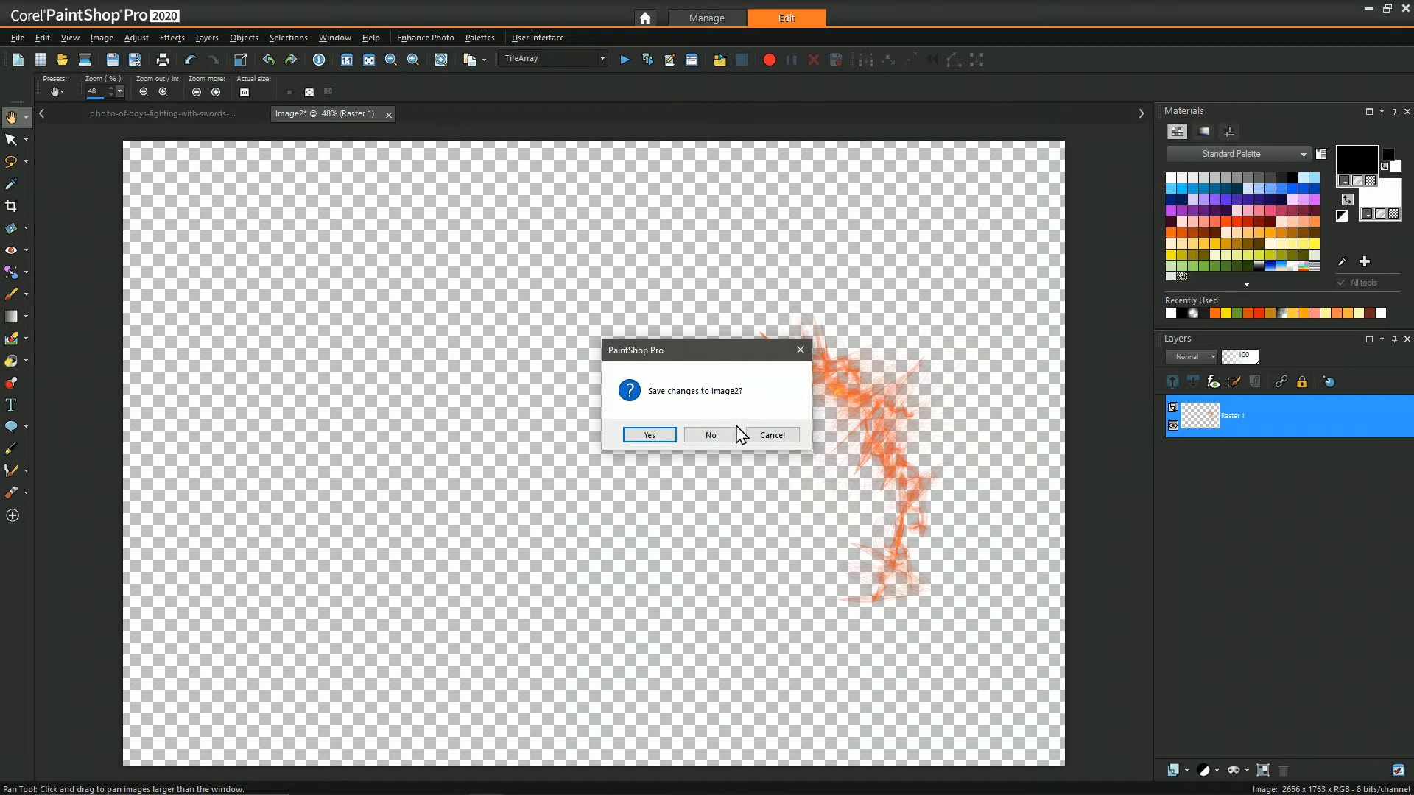
left_click(714, 435)
Paste the merged copy as a new image and open it in ParticleShop for painting.
right_click(391, 114)
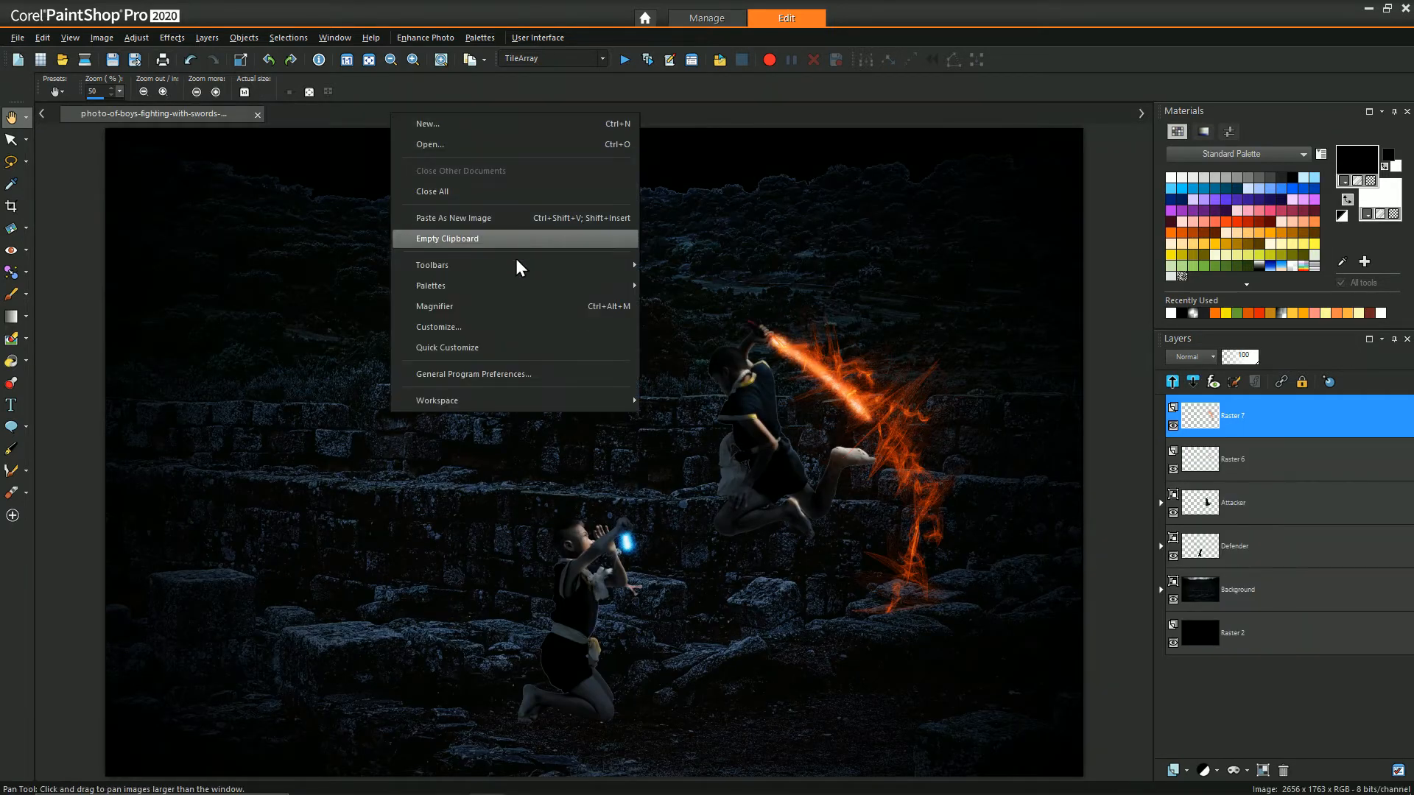
left_click(502, 224)
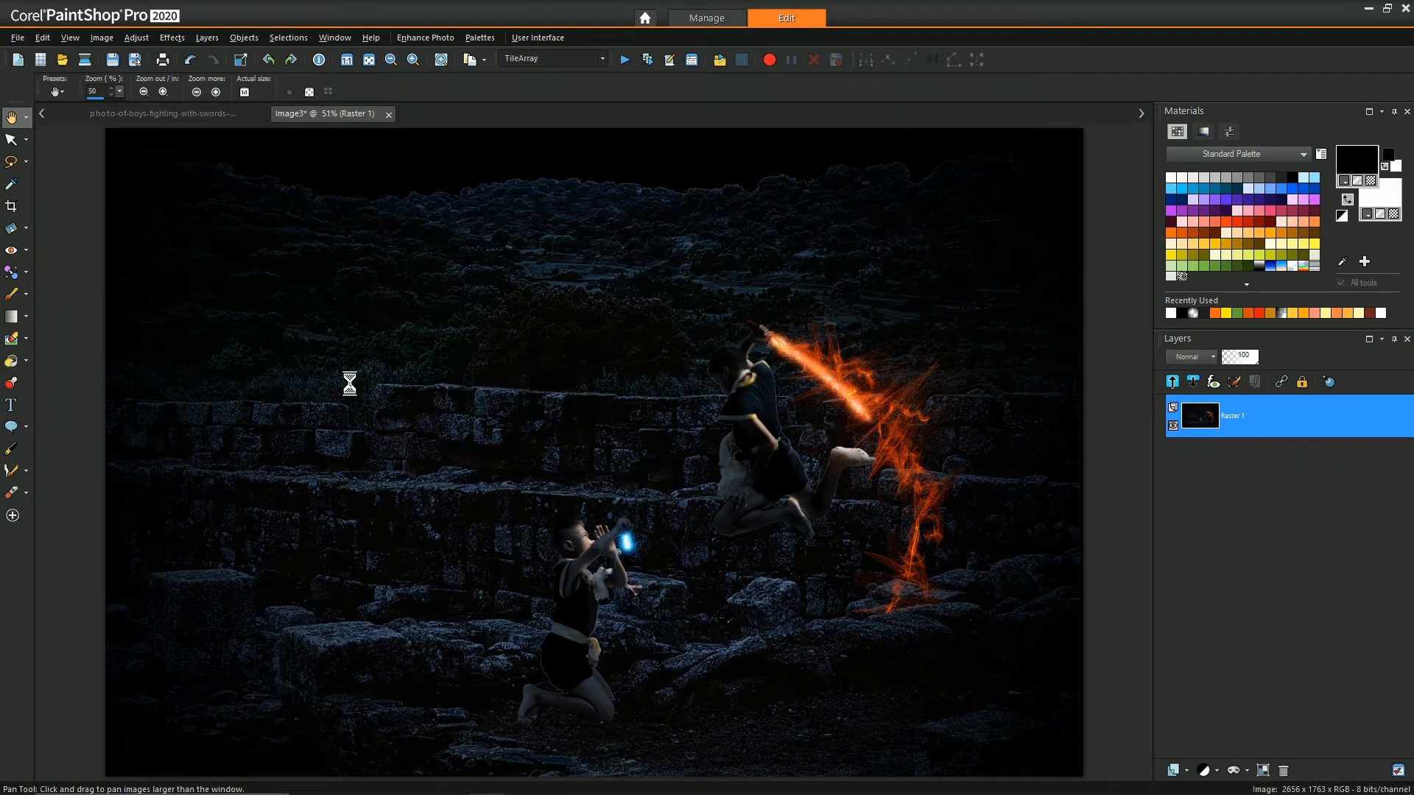
scroll(348, 383, "down", 1)
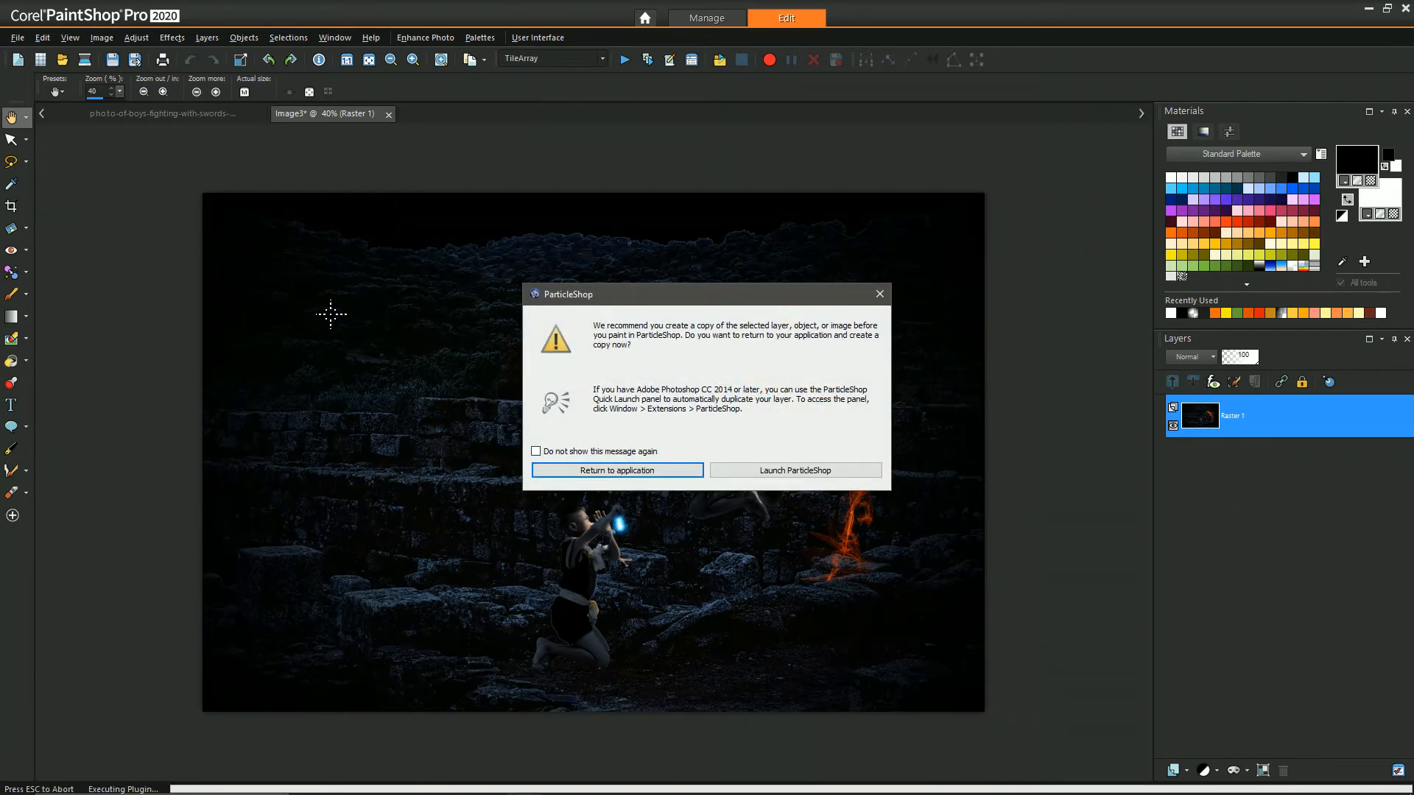
left_click(821, 472)
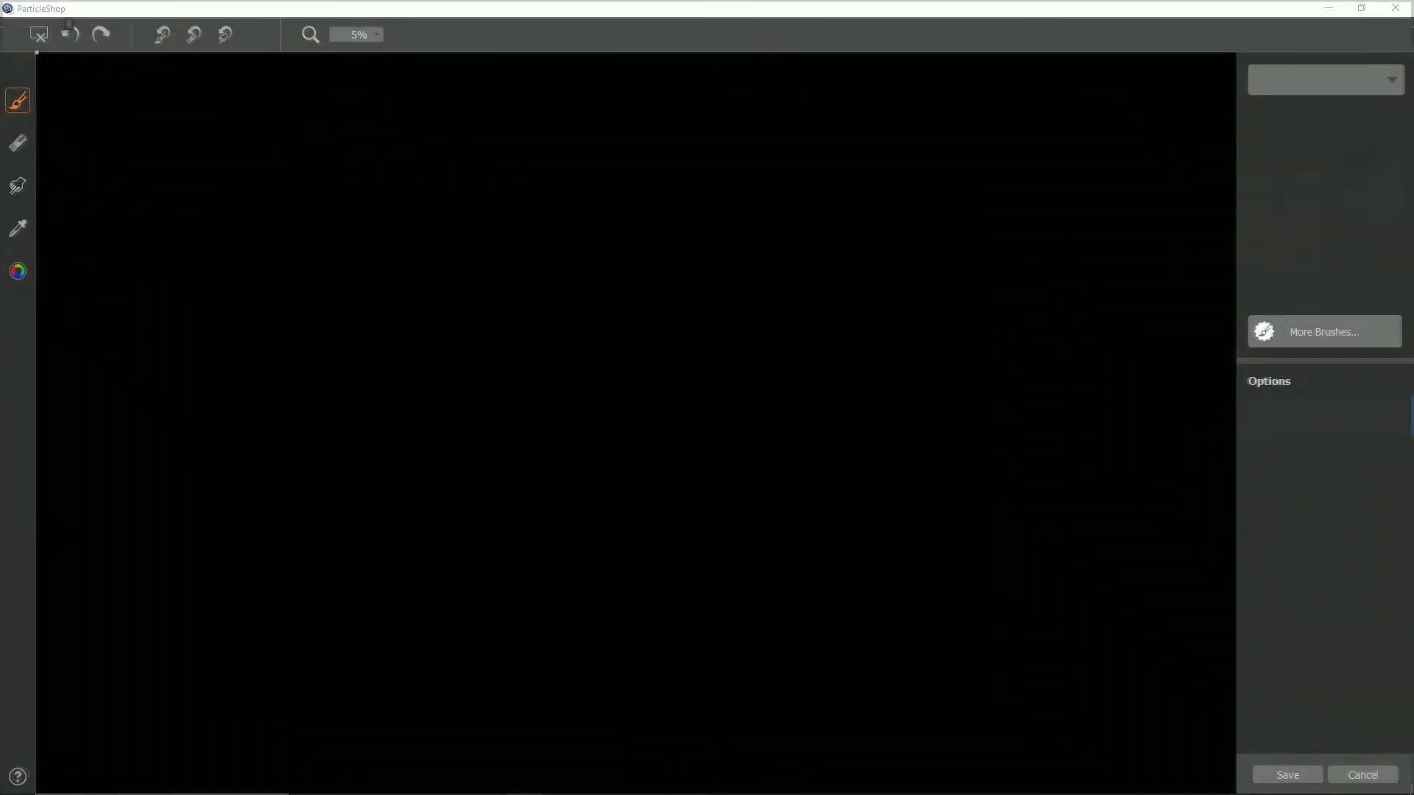
scroll(977, 415, "down", 3)
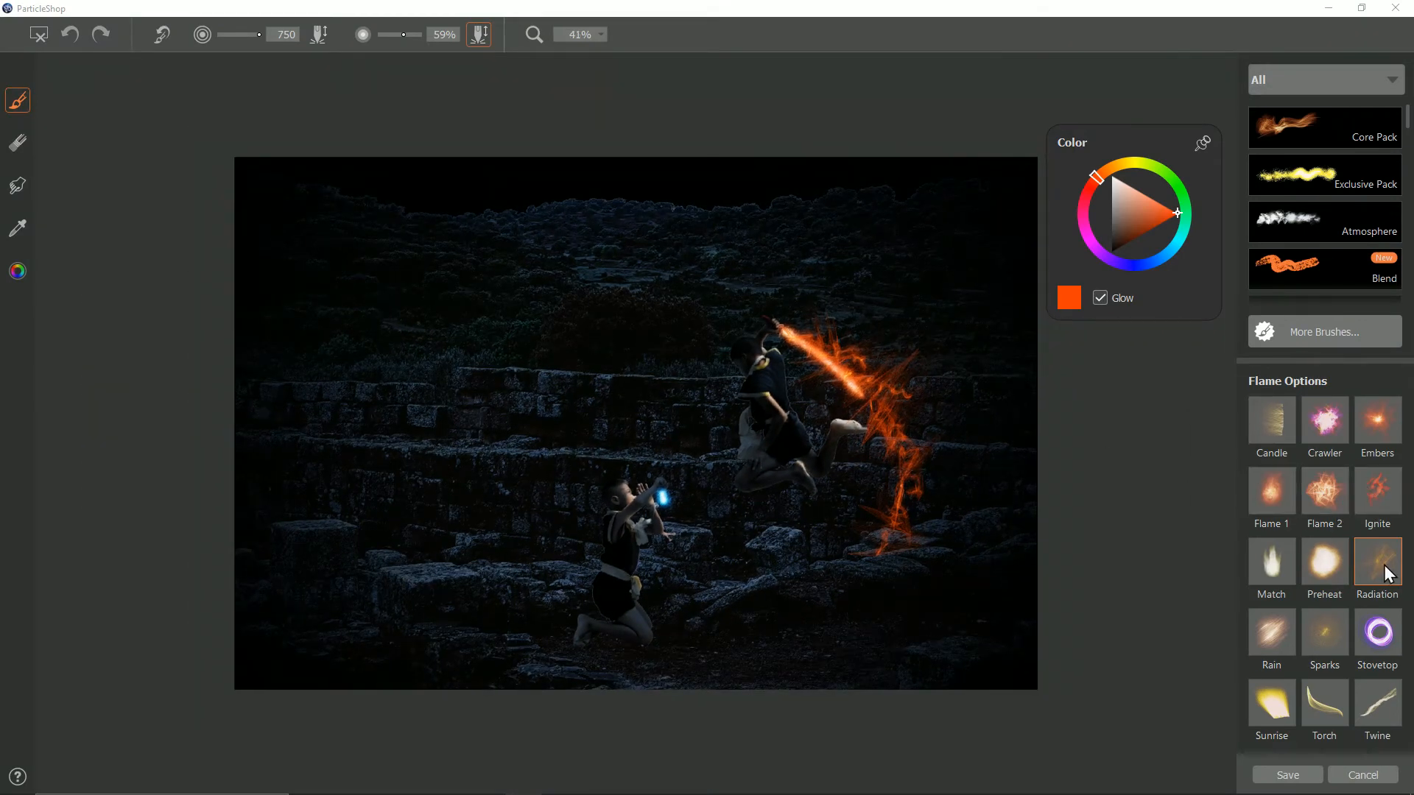
Try orange Radiation strokes at brush sizes 92 and 281 over the attacker's body, undoing each one.
mouse_move(259, 35)
left_mouse_down()
mouse_move(221, 38)
mouse_move(235, 36)
left_mouse_up()
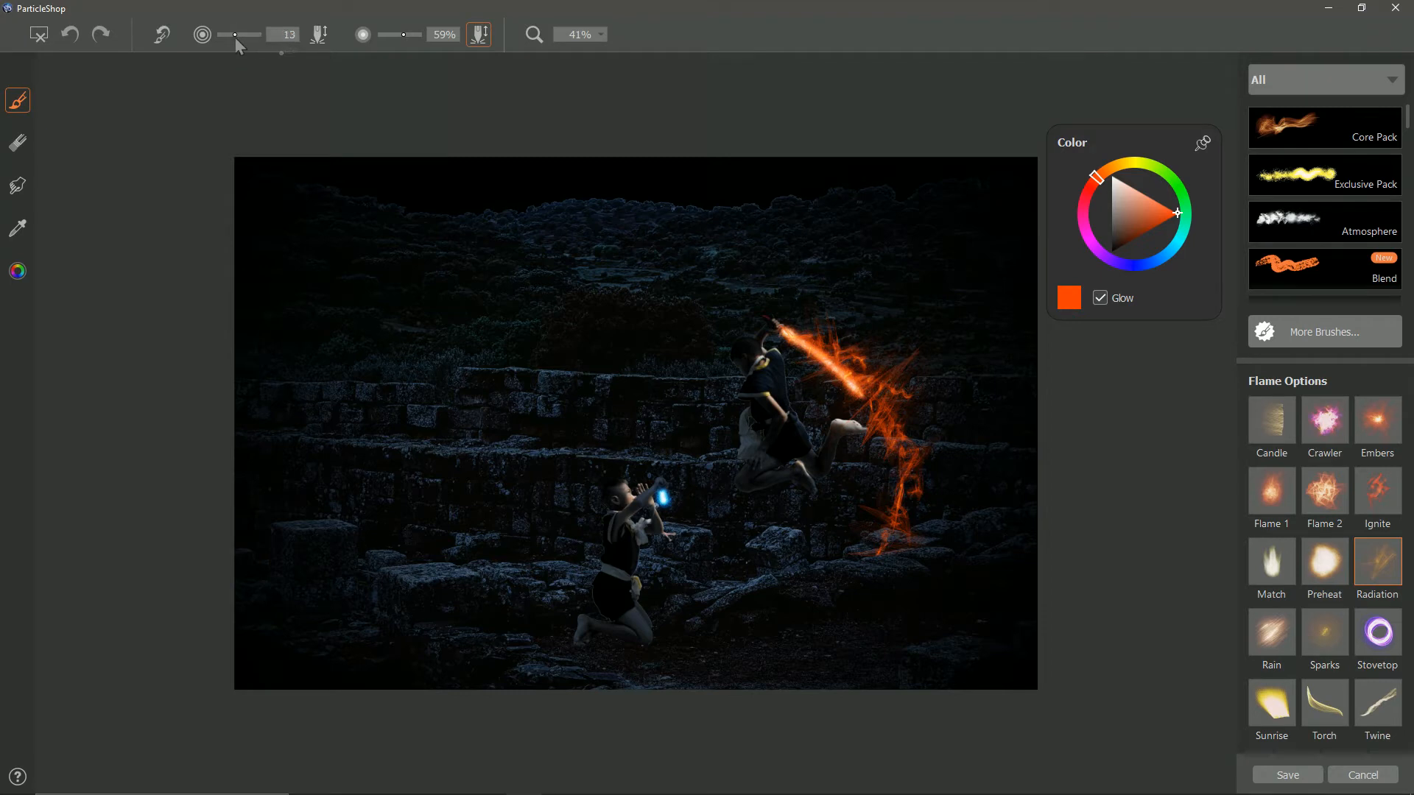
mouse_move(766, 411)
left_mouse_down()
mouse_move(784, 436)
mouse_move(772, 455)
left_mouse_up()
key("ctrl+z")
mouse_move(759, 448)
left_mouse_down()
mouse_move(768, 427)
mouse_move(746, 397)
left_mouse_up()
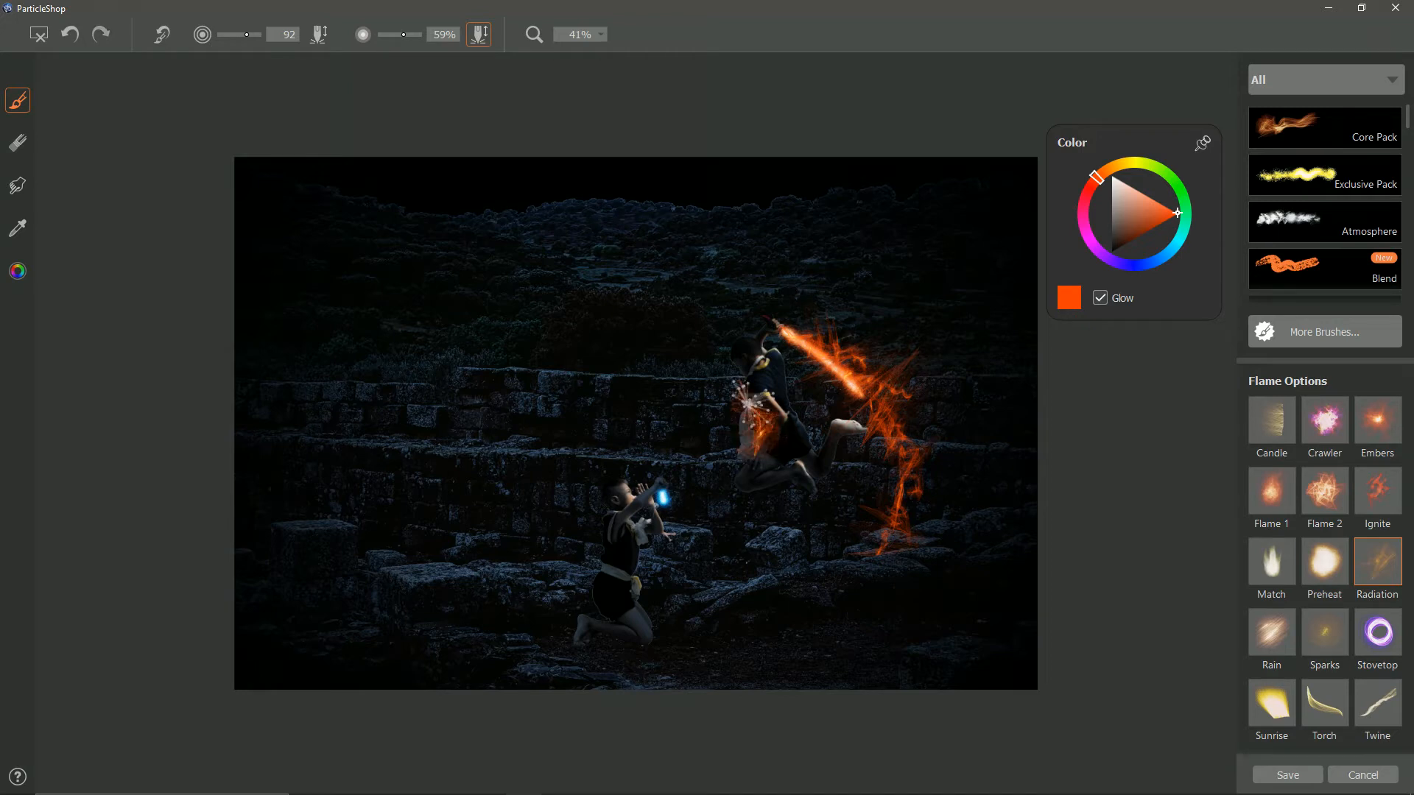
key("ctrl+z")
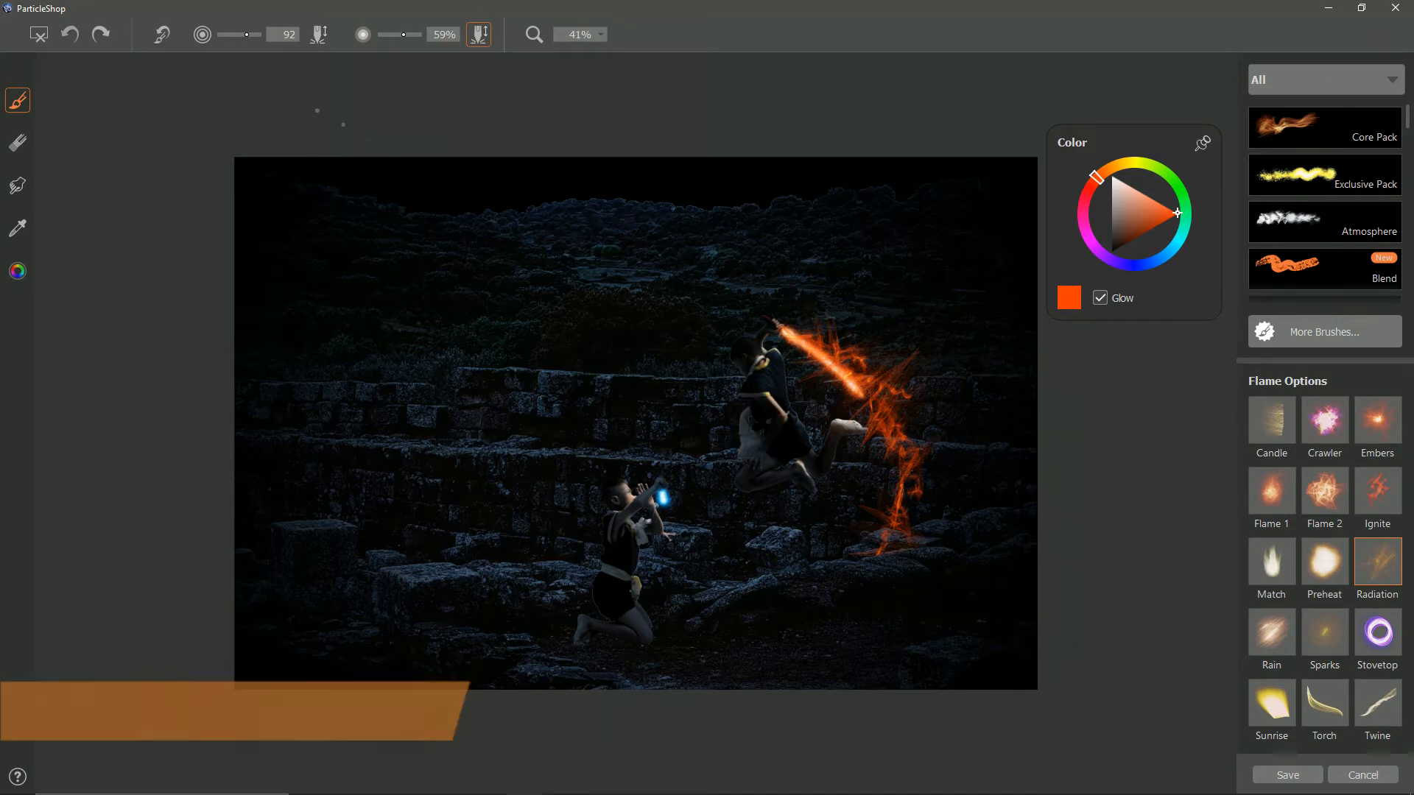
left_click_drag(247, 35, 253, 34)
left_click(773, 428)
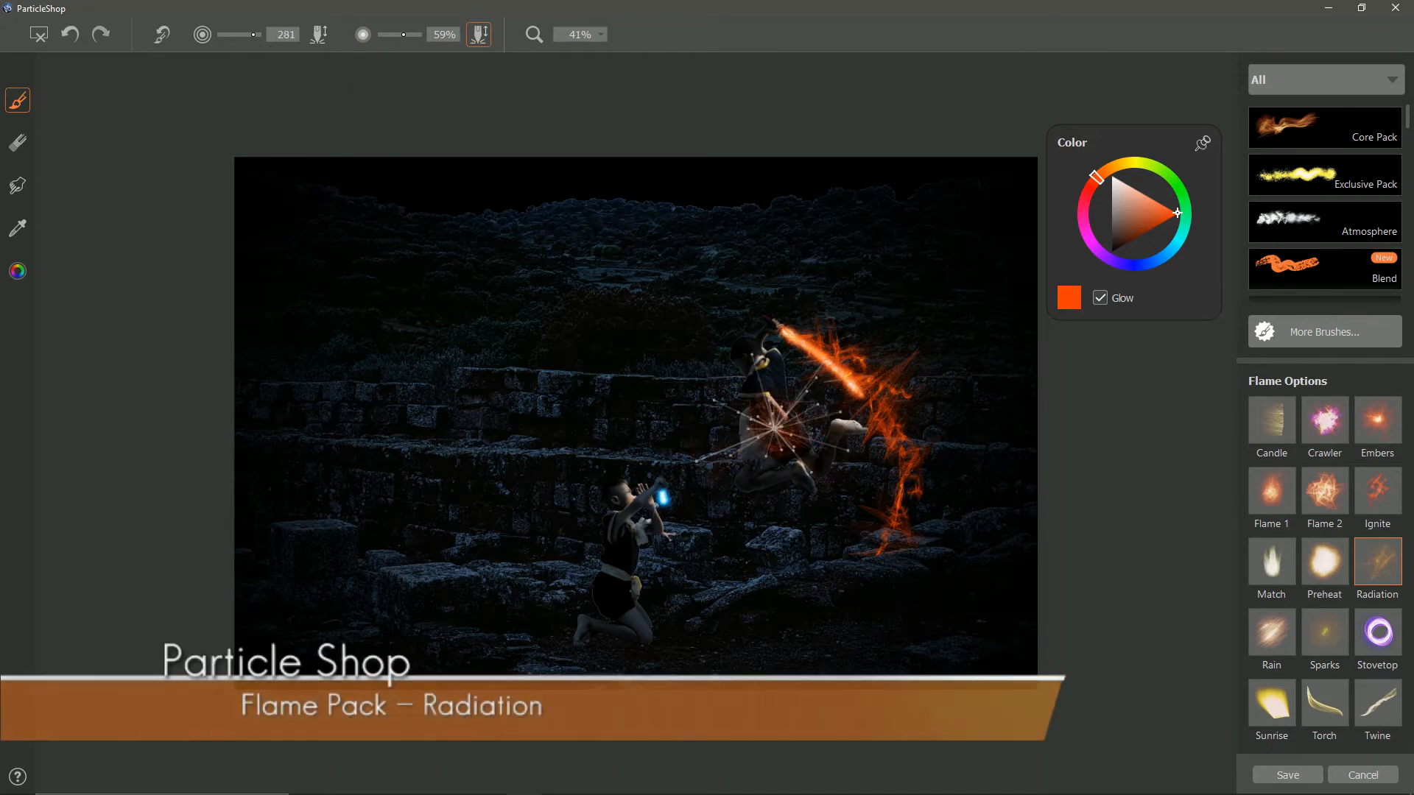
scroll(844, 505, "up", 1)
key("ctrl+z")
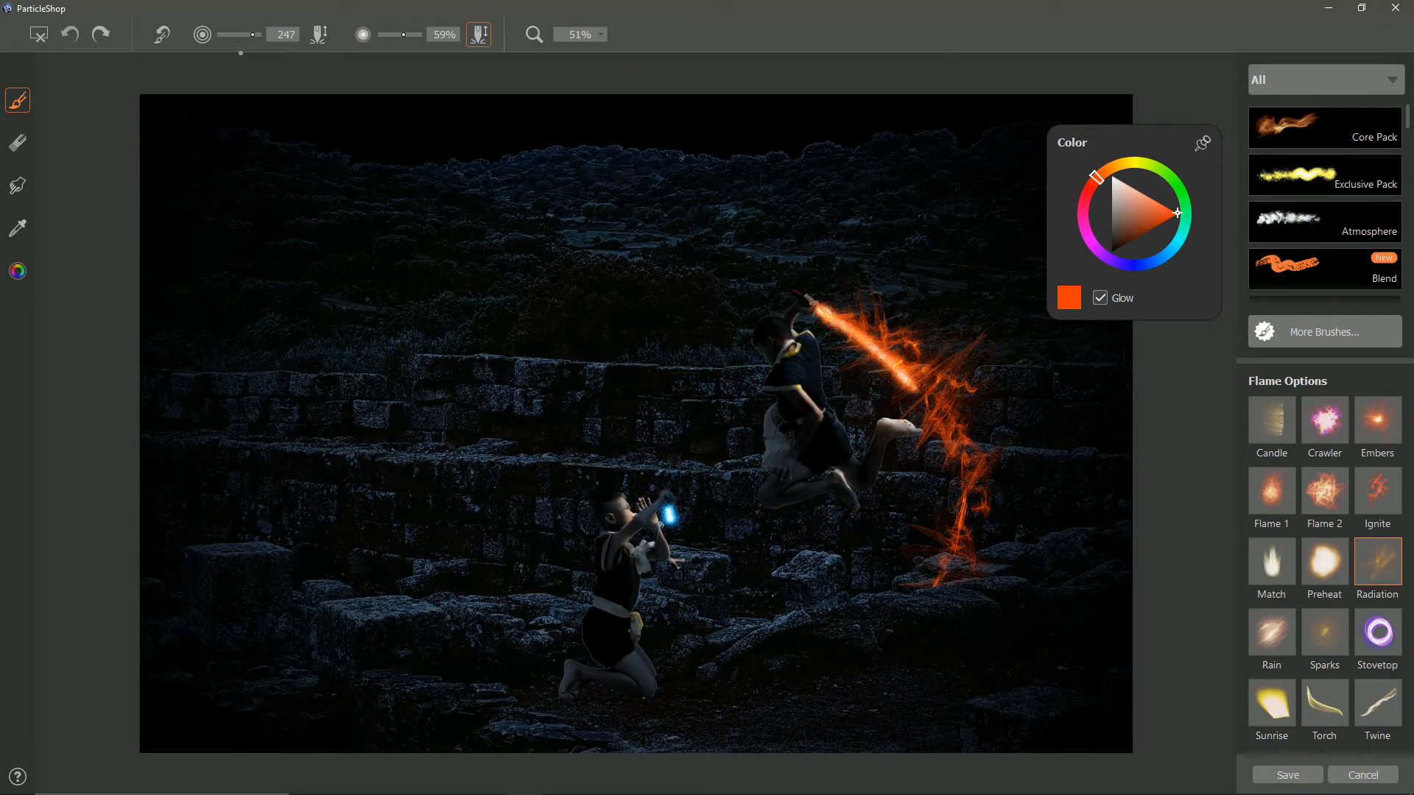
Try small orange Radiation bursts around the hilt of the attacker's sword at brush sizes up to 247, and undo them.
left_click(803, 308)
key("ctrl+z")
left_click_drag(259, 34, 254, 35)
left_click_drag(240, 35, 248, 34)
left_click(802, 308)
left_click(802, 307)
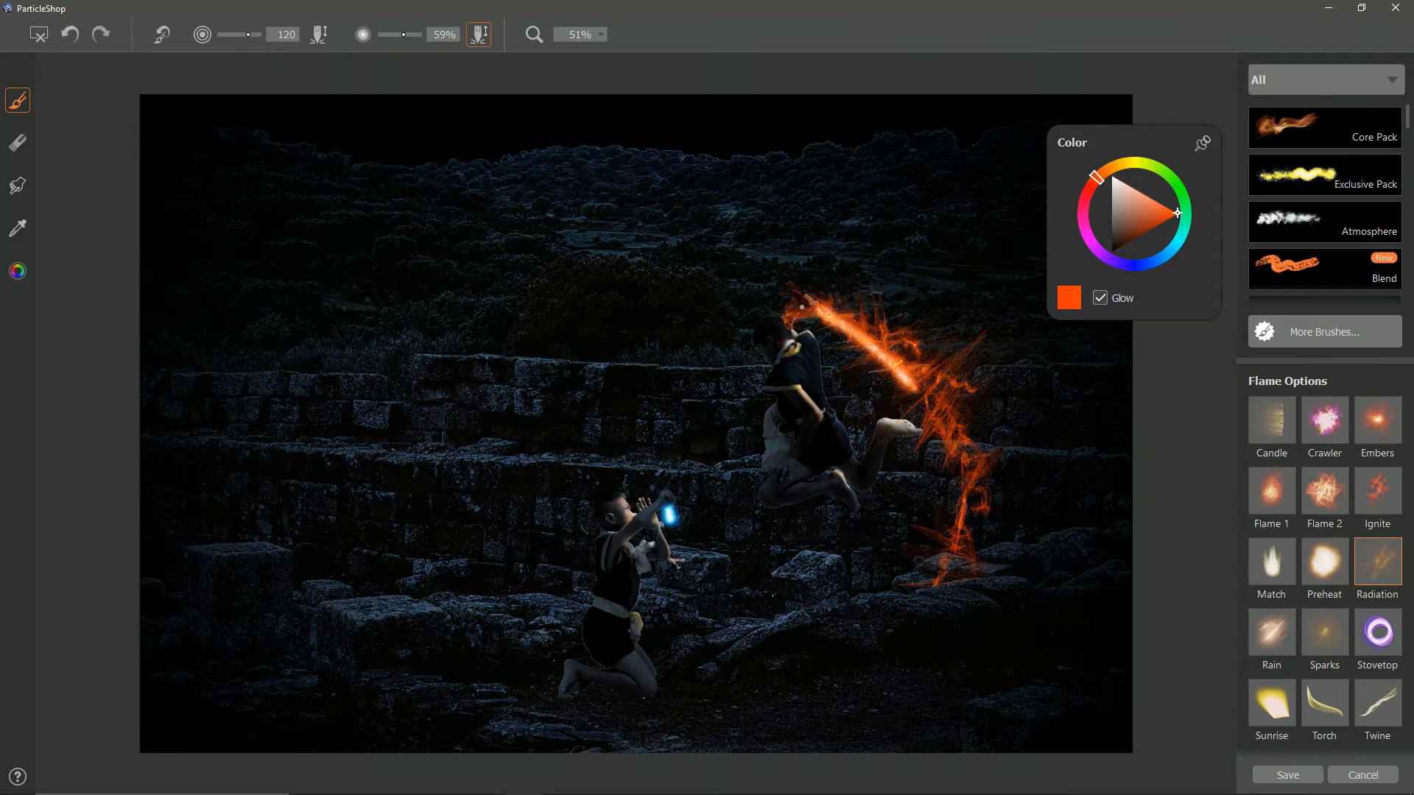
left_click(802, 307)
scroll(802, 307, "up", 2)
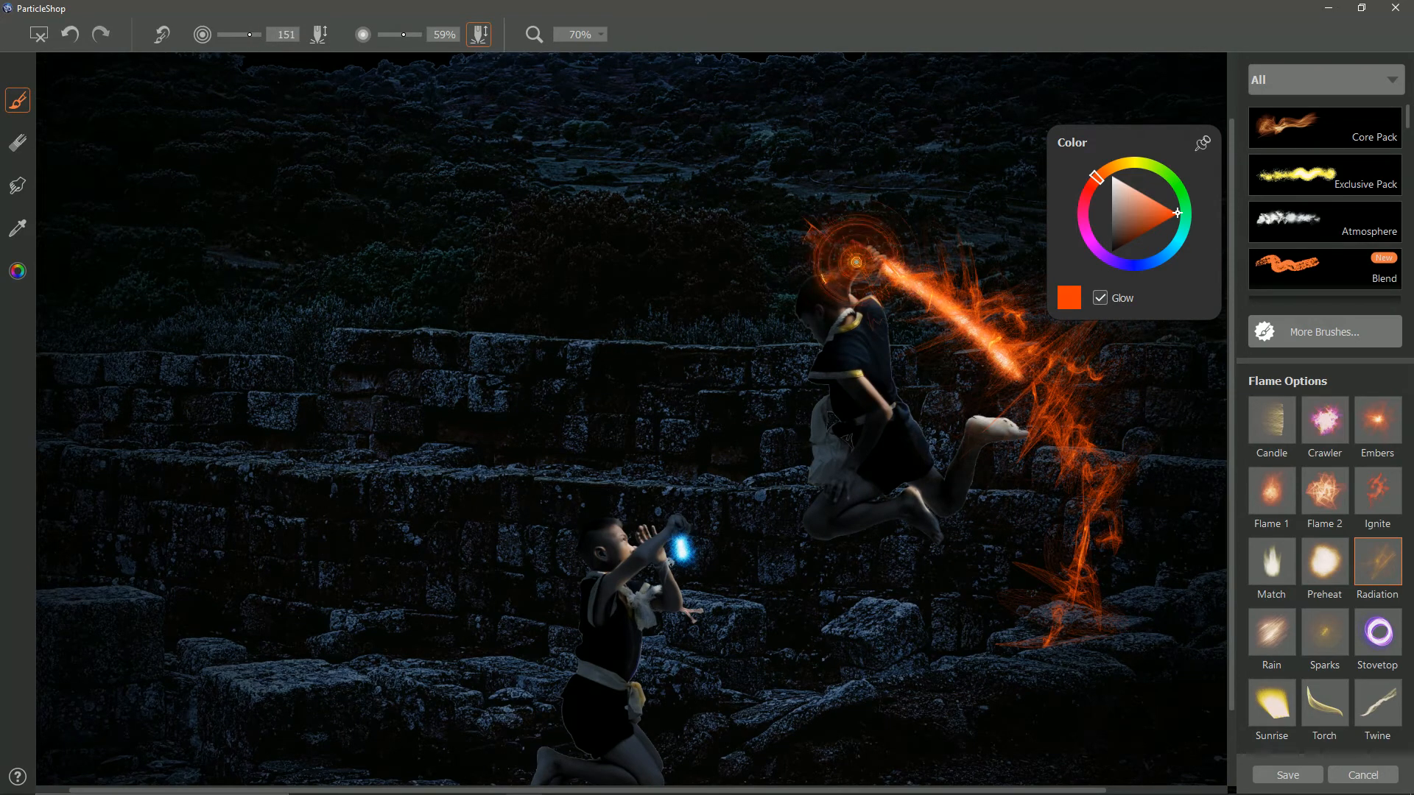
key("ctrl+z")
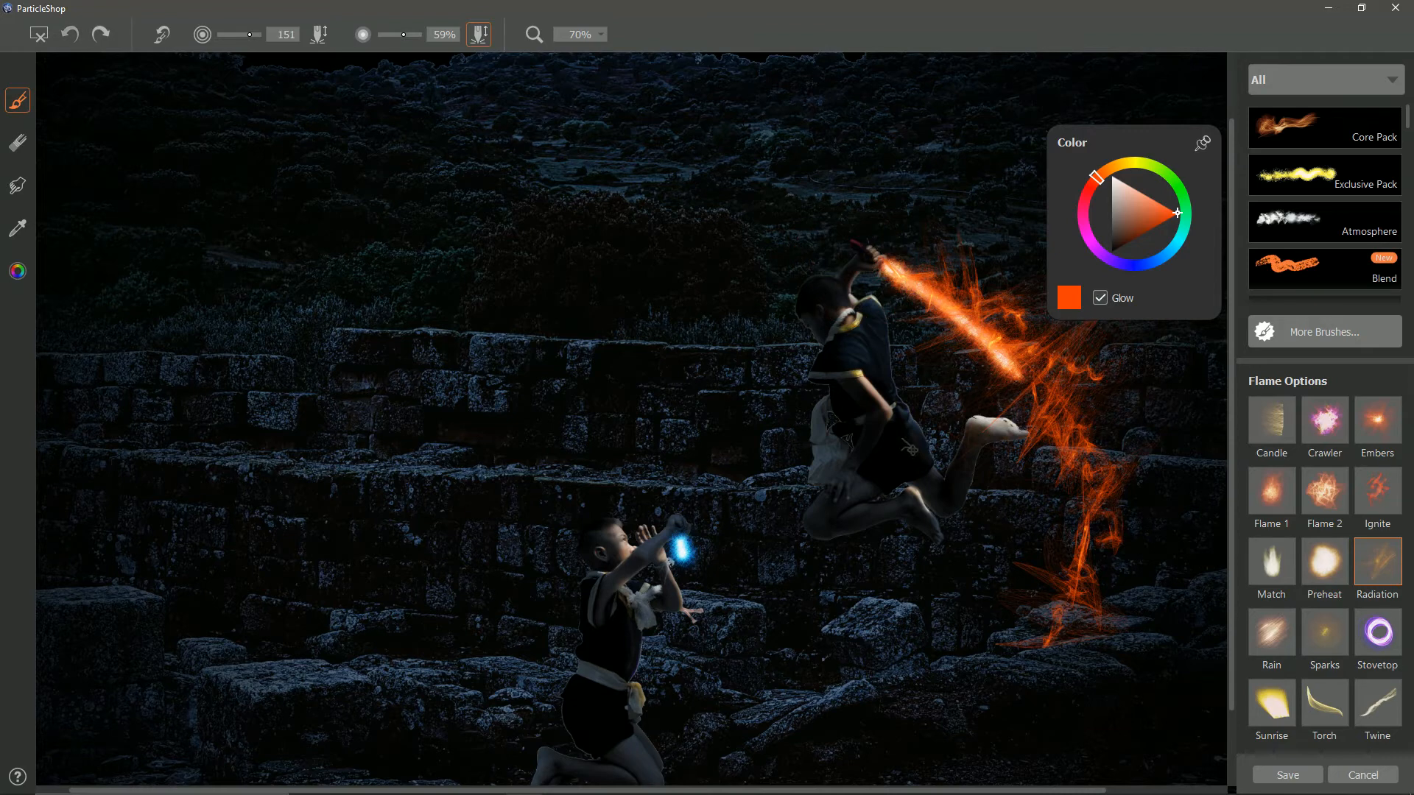
Set the brush size to 364 and the colour to blue, and build up Radiation bursts centred on the defender's glowing sword.
left_click(254, 35)
left_click_drag(858, 410, 858, 408)
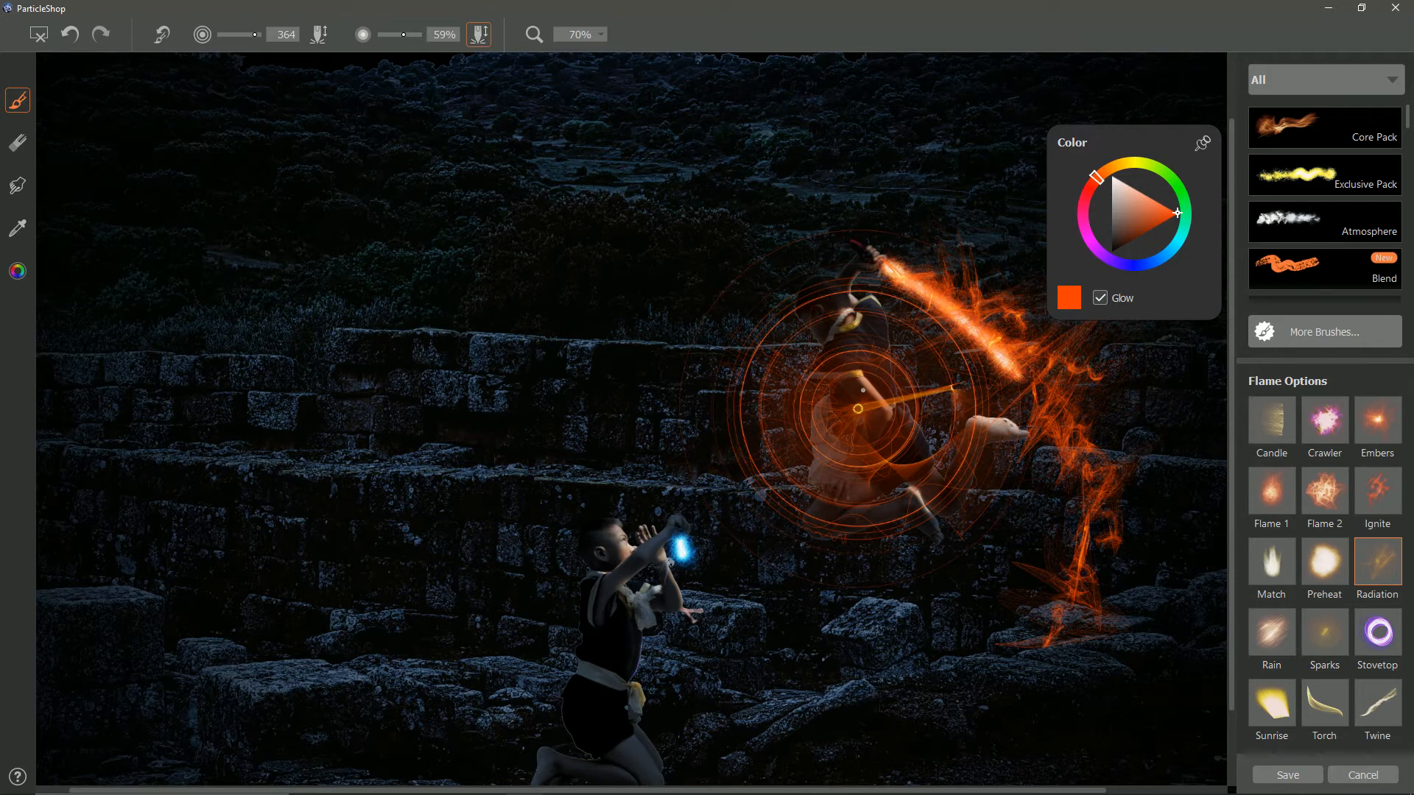
key("ctrl+z")
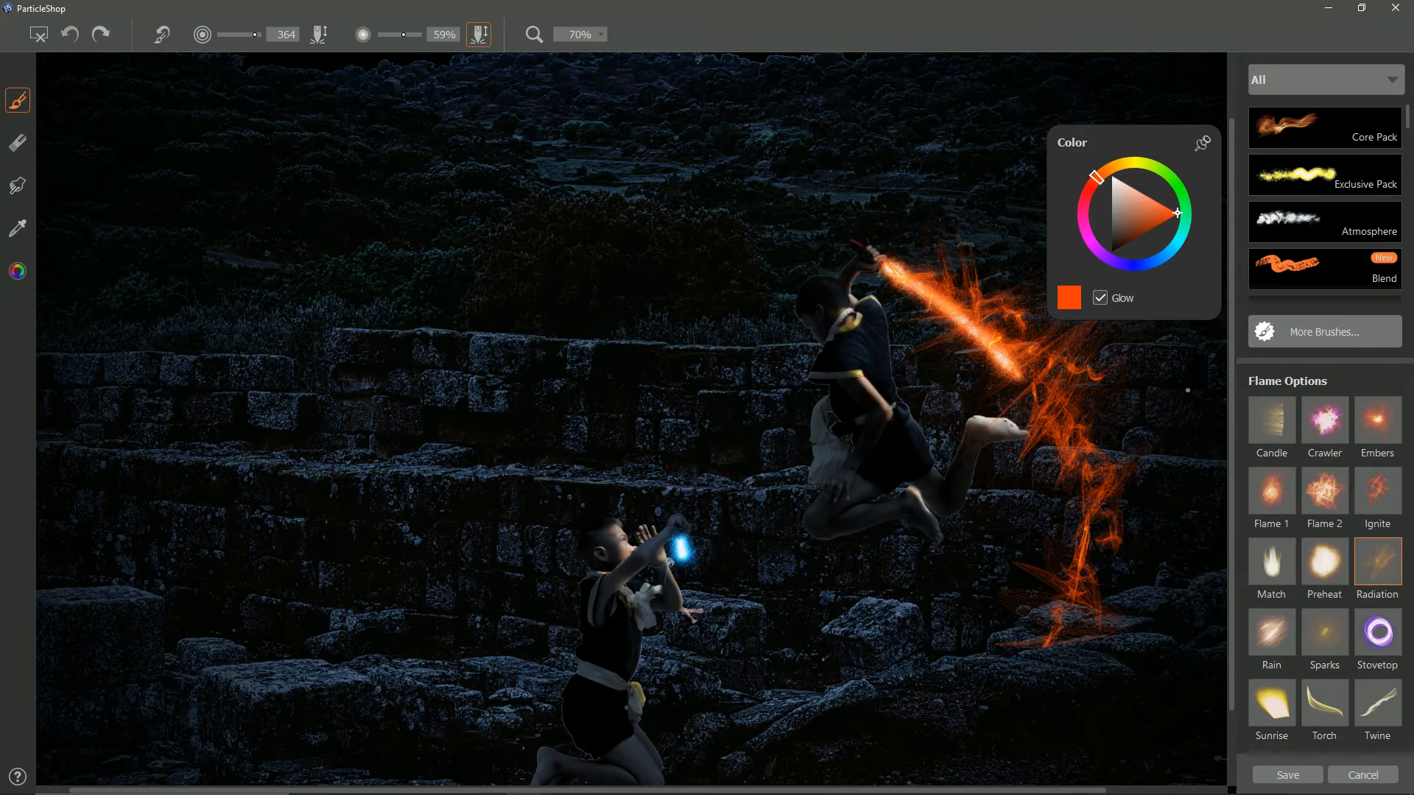
left_click(1155, 261)
left_click_drag(681, 549, 683, 547)
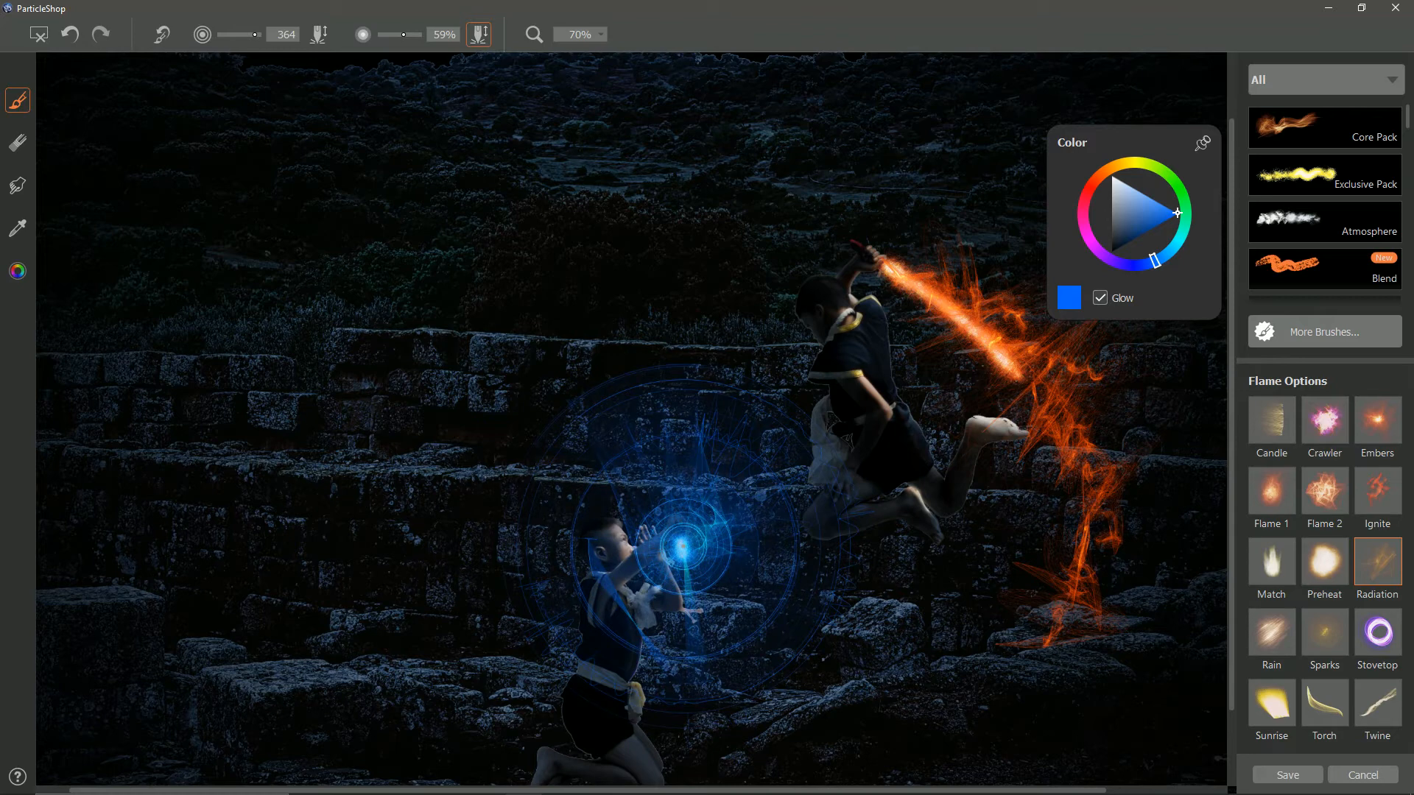
scroll(631, 419, "down", 1)
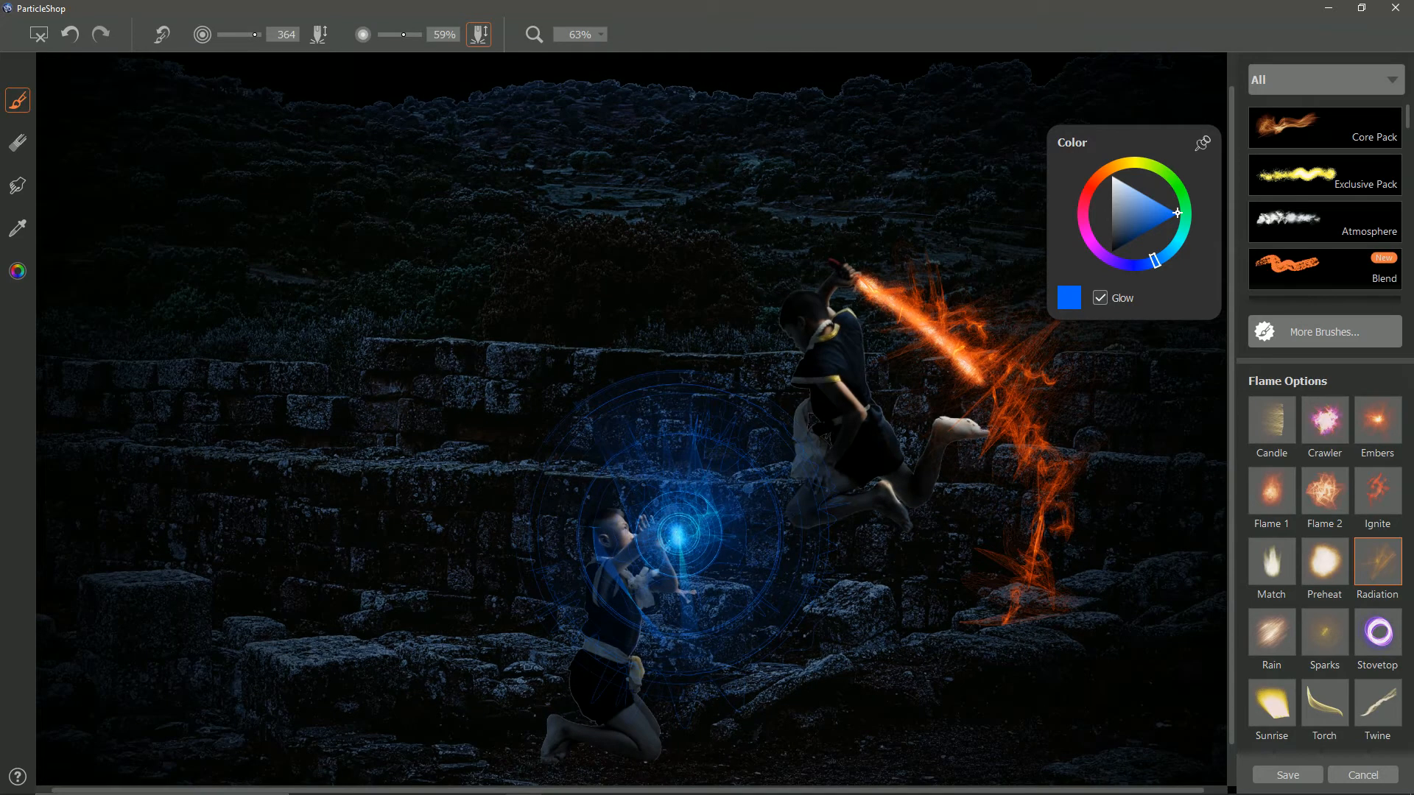
scroll(631, 419, "down", 1)
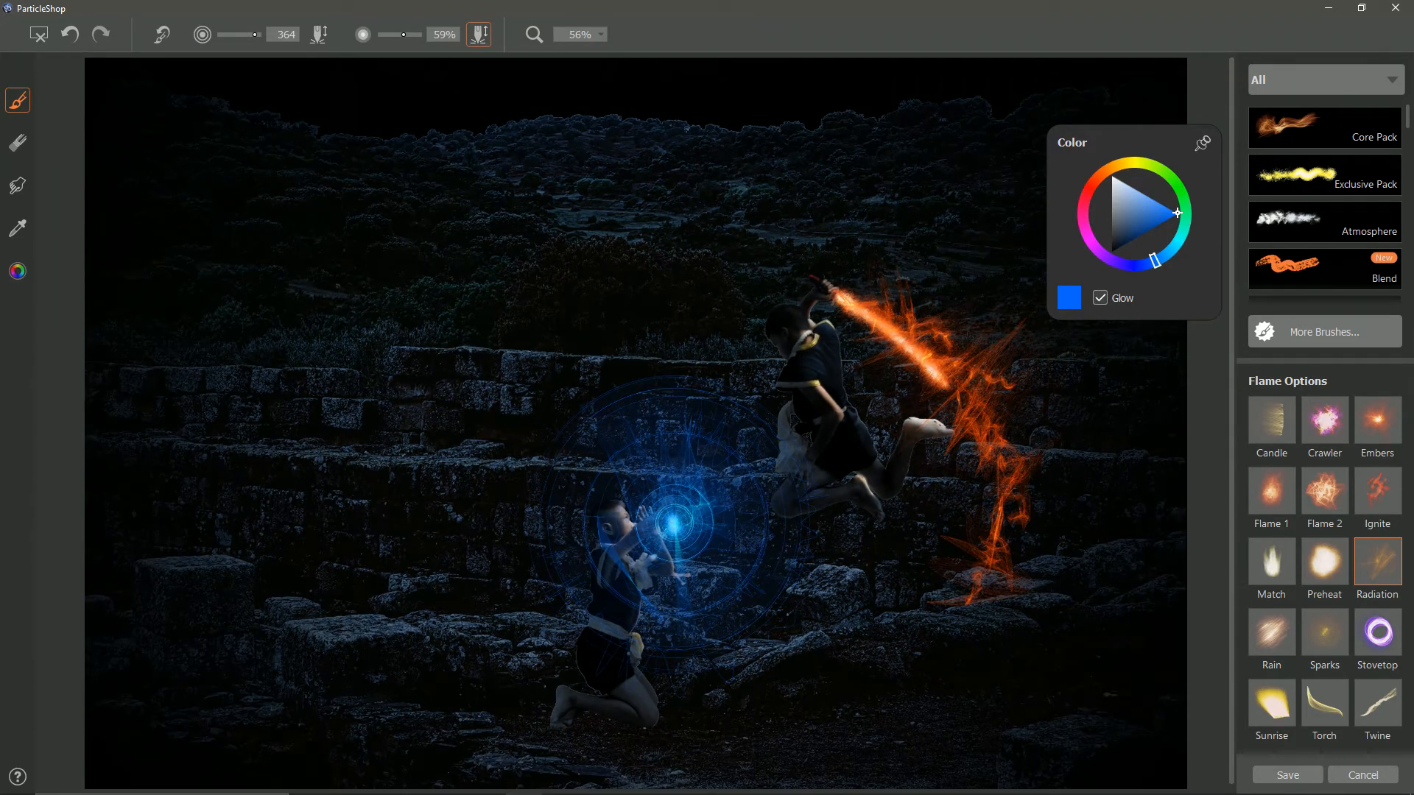
left_click_drag(676, 528, 676, 527)
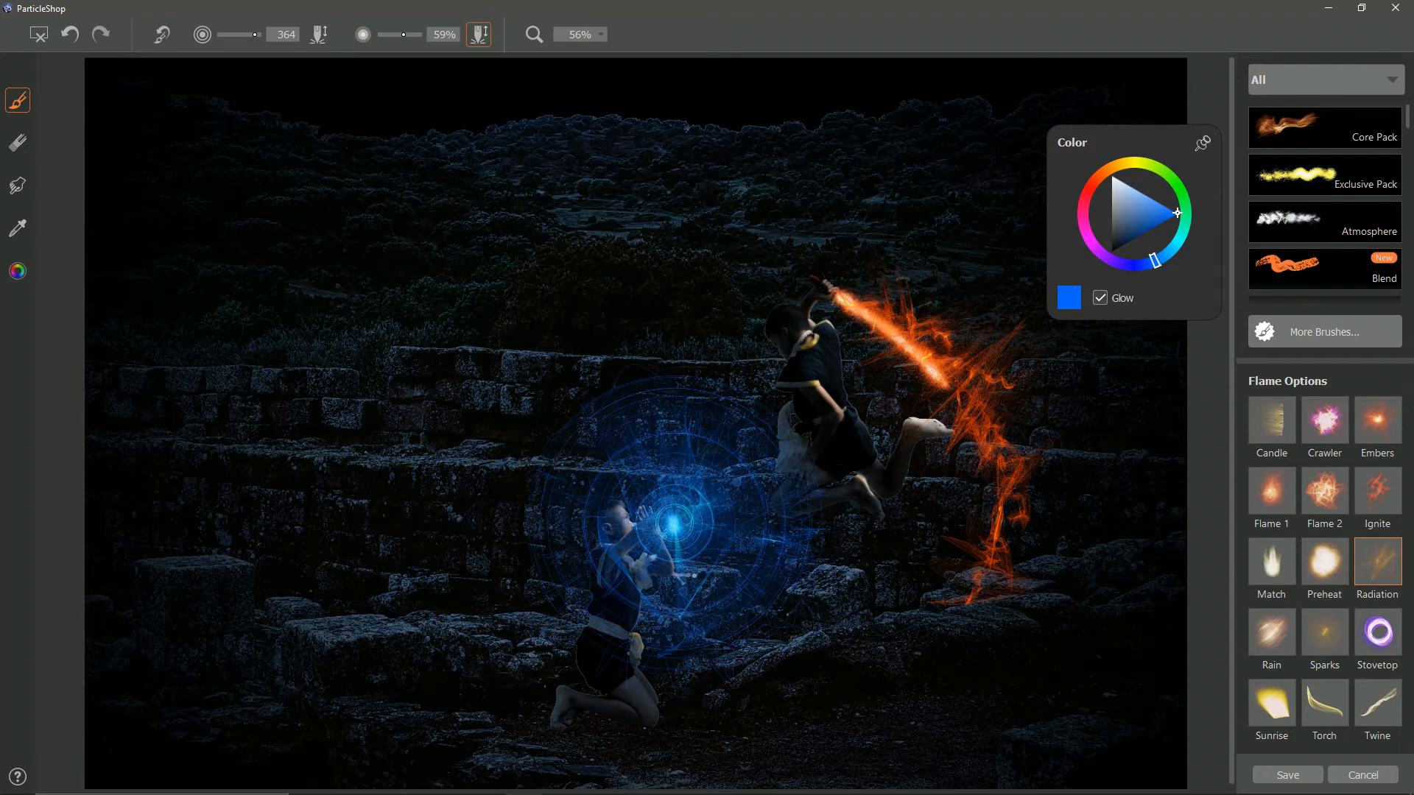
left_click(674, 528)
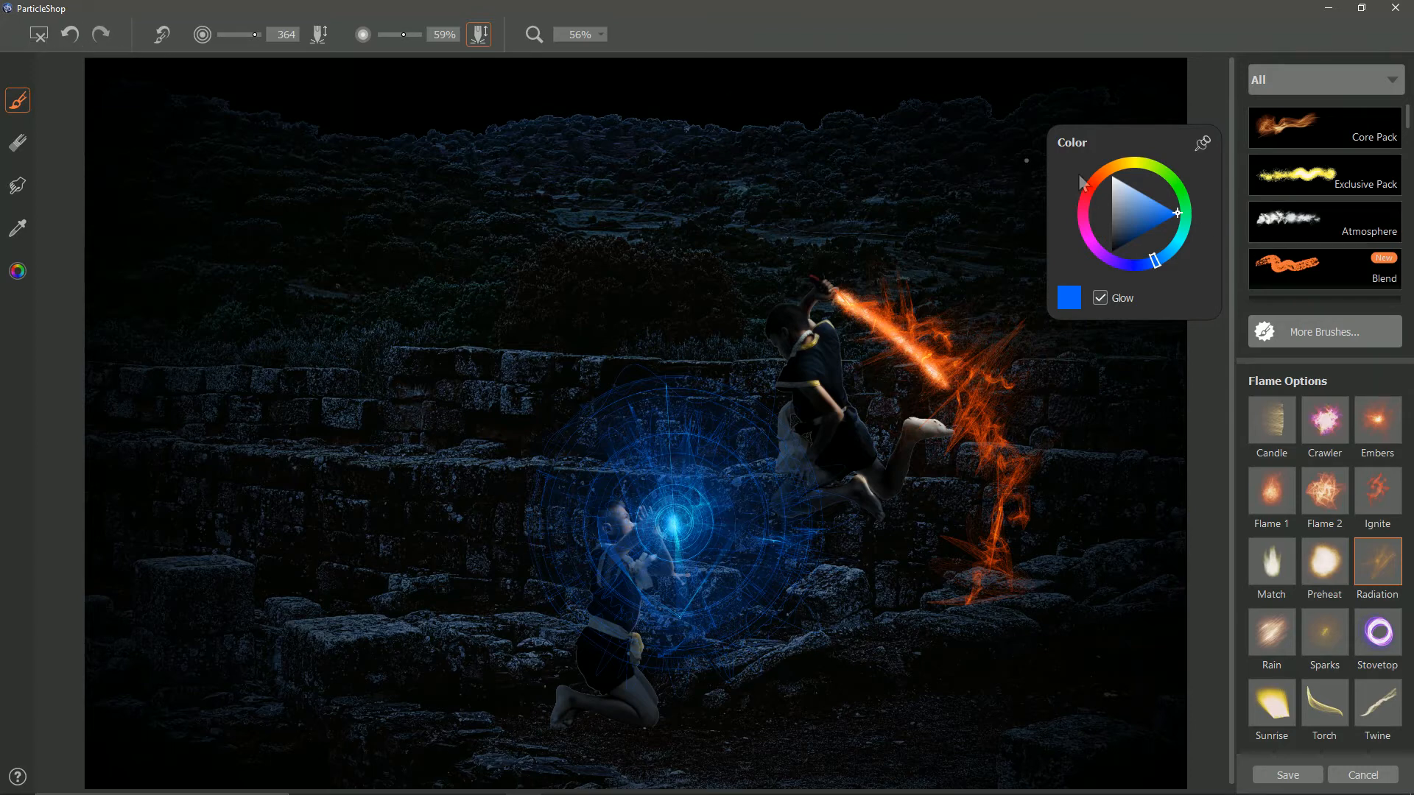
Save only the blue Radiation brushstrokes, return to PaintShop Pro and copy them.
left_click(1288, 775)
left_click(811, 467)
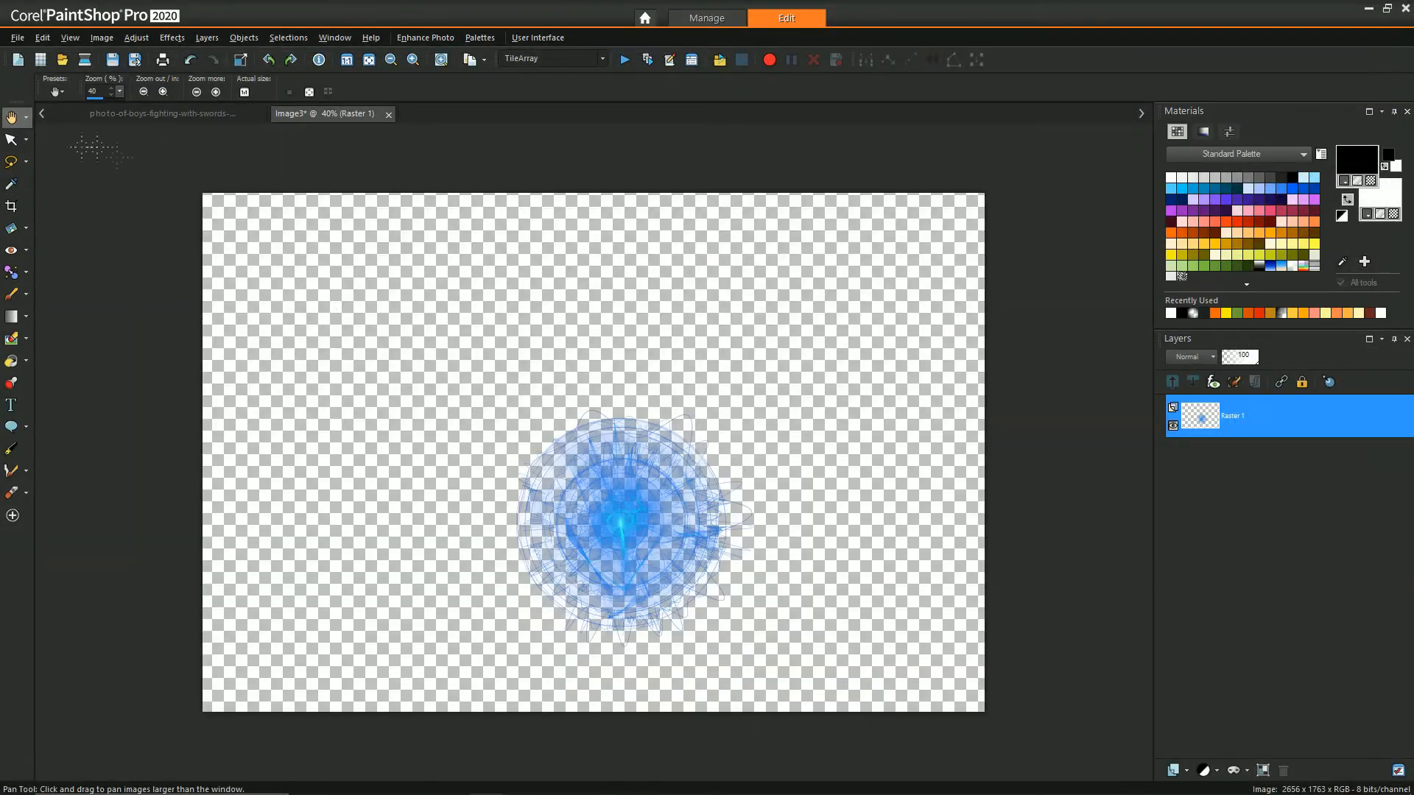
right_click(488, 411)
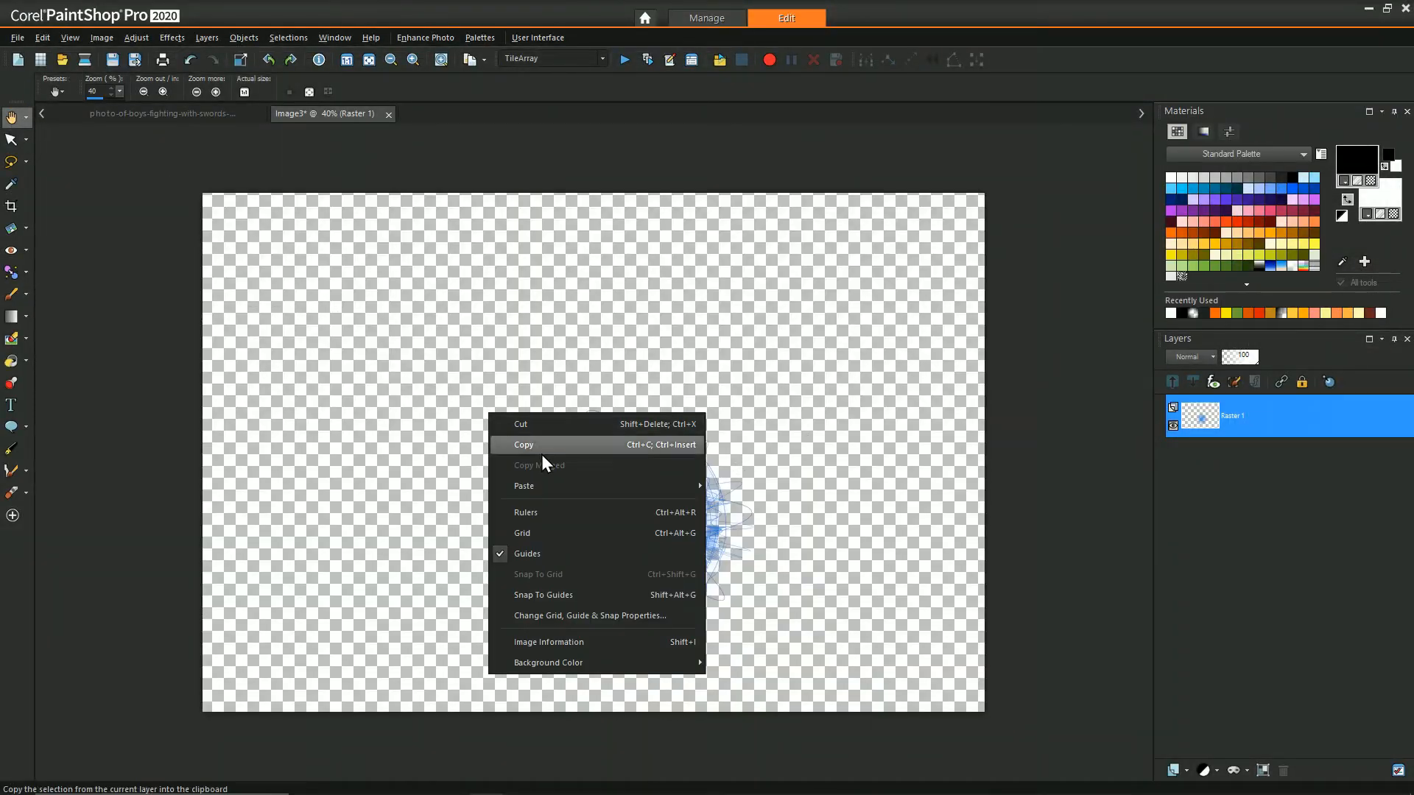
left_click(541, 449)
Paste the blue burst into the boys fighting photo, centre it on the defender's sword and move its layer beneath the Defender group.
left_click(154, 115)
left_click(1260, 507)
left_click(1250, 546)
key("ctrl+v")
key("k")
left_click_drag(625, 546, 655, 639)
left_click_drag(1257, 549, 1253, 614)
key("a")
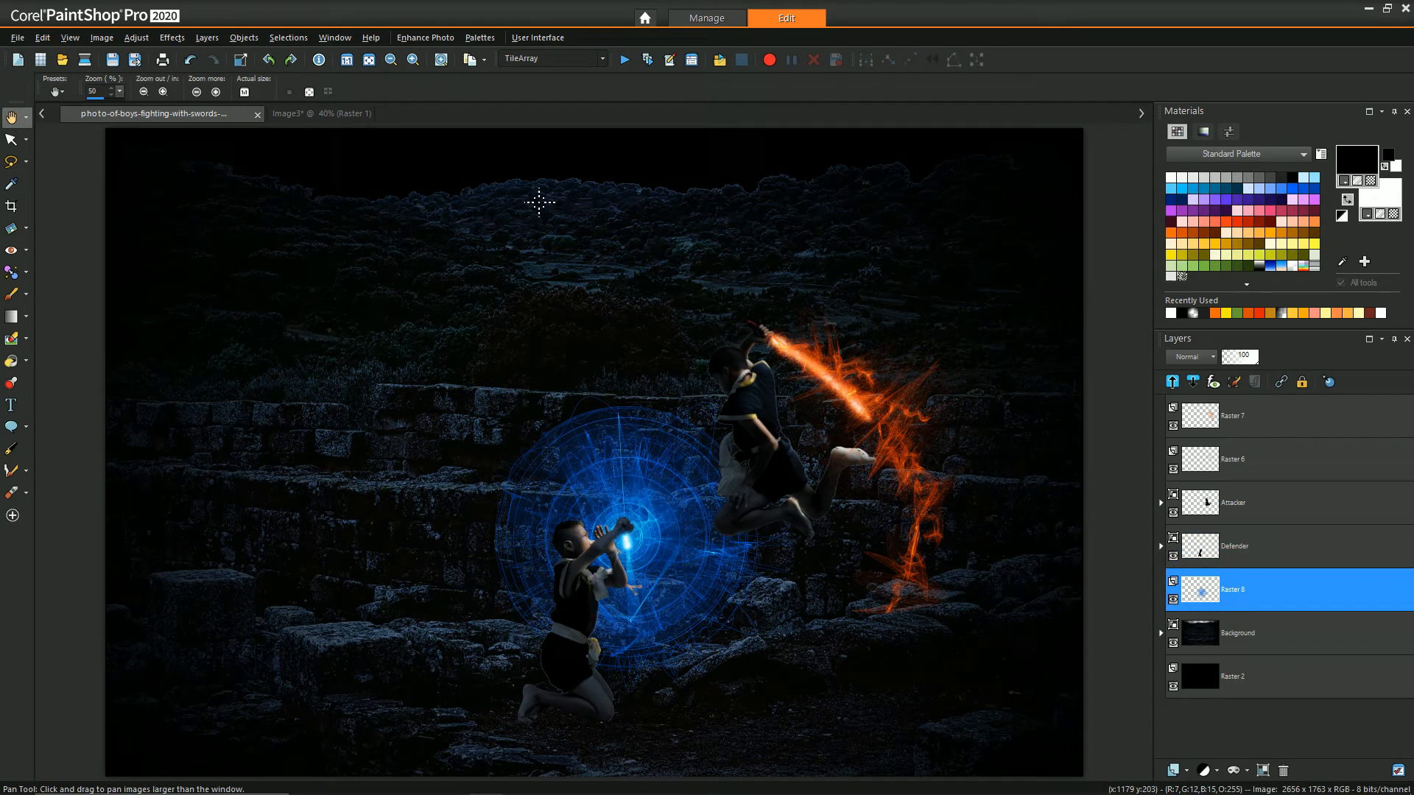
Close the Image3 burst document without saving and copy the merged composite again.
left_click(296, 114)
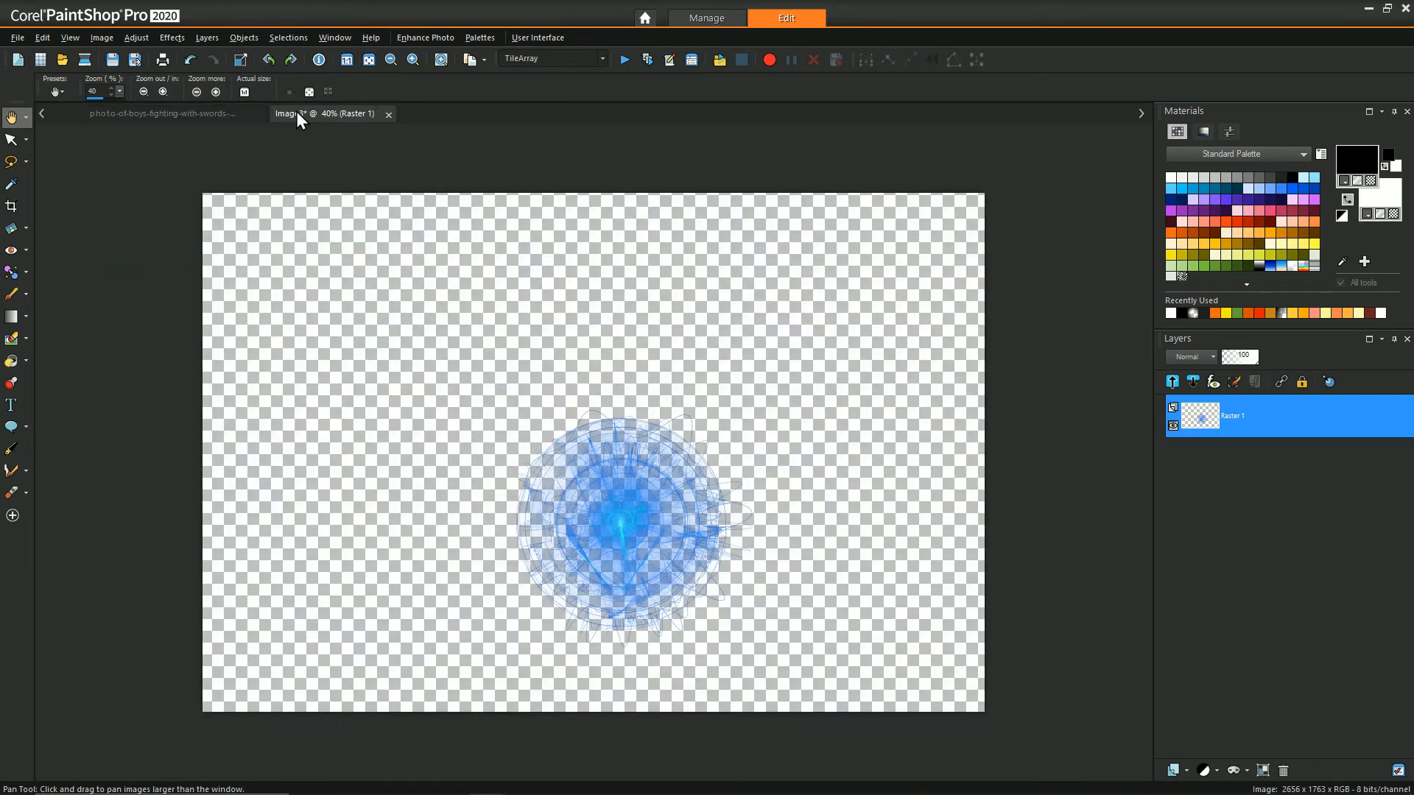
left_click(389, 116)
left_click(713, 436)
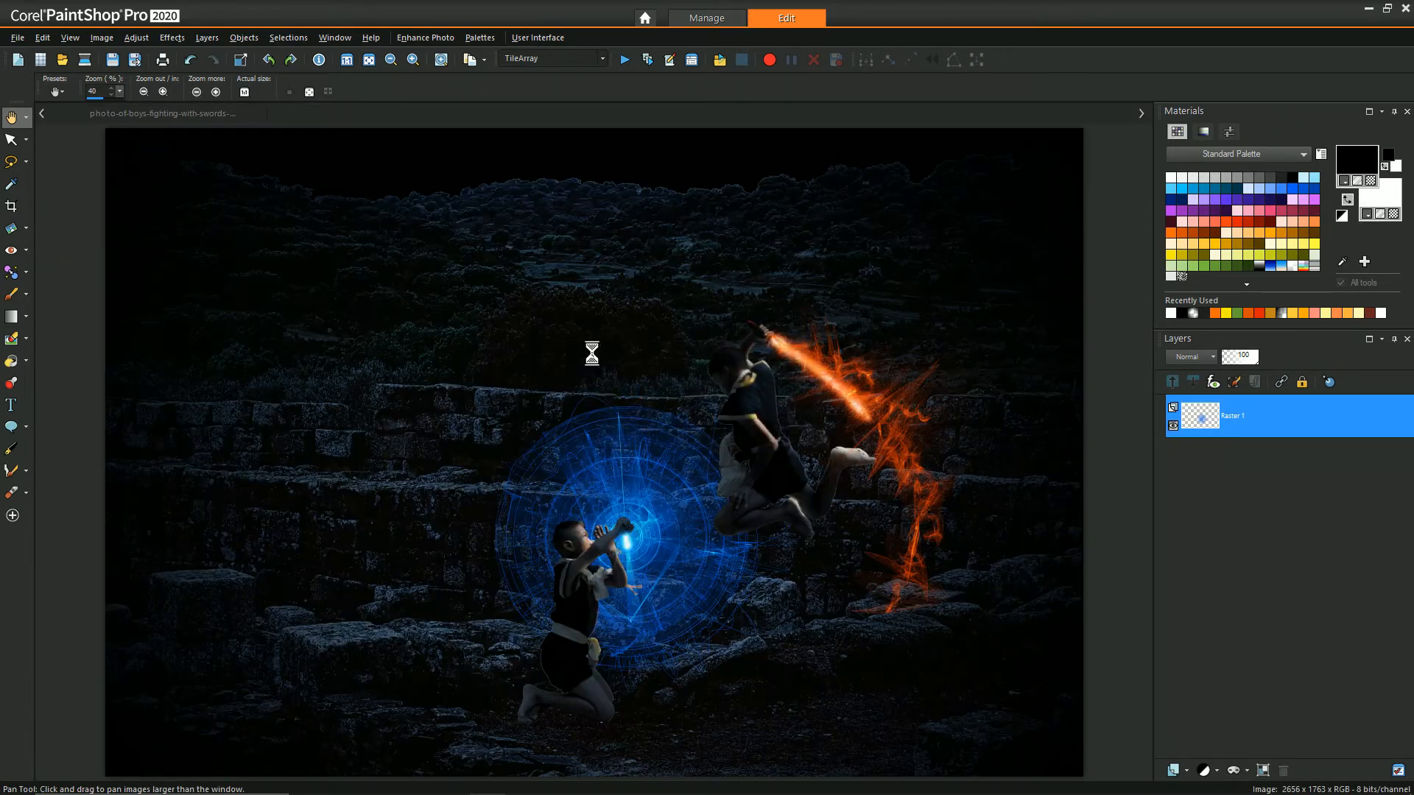
right_click(229, 185)
left_click(301, 260)
Paste the updated merged composite as a new image and launch ParticleShop on it.
right_click(374, 121)
left_click(441, 220)
scroll(767, 382, "down", 3)
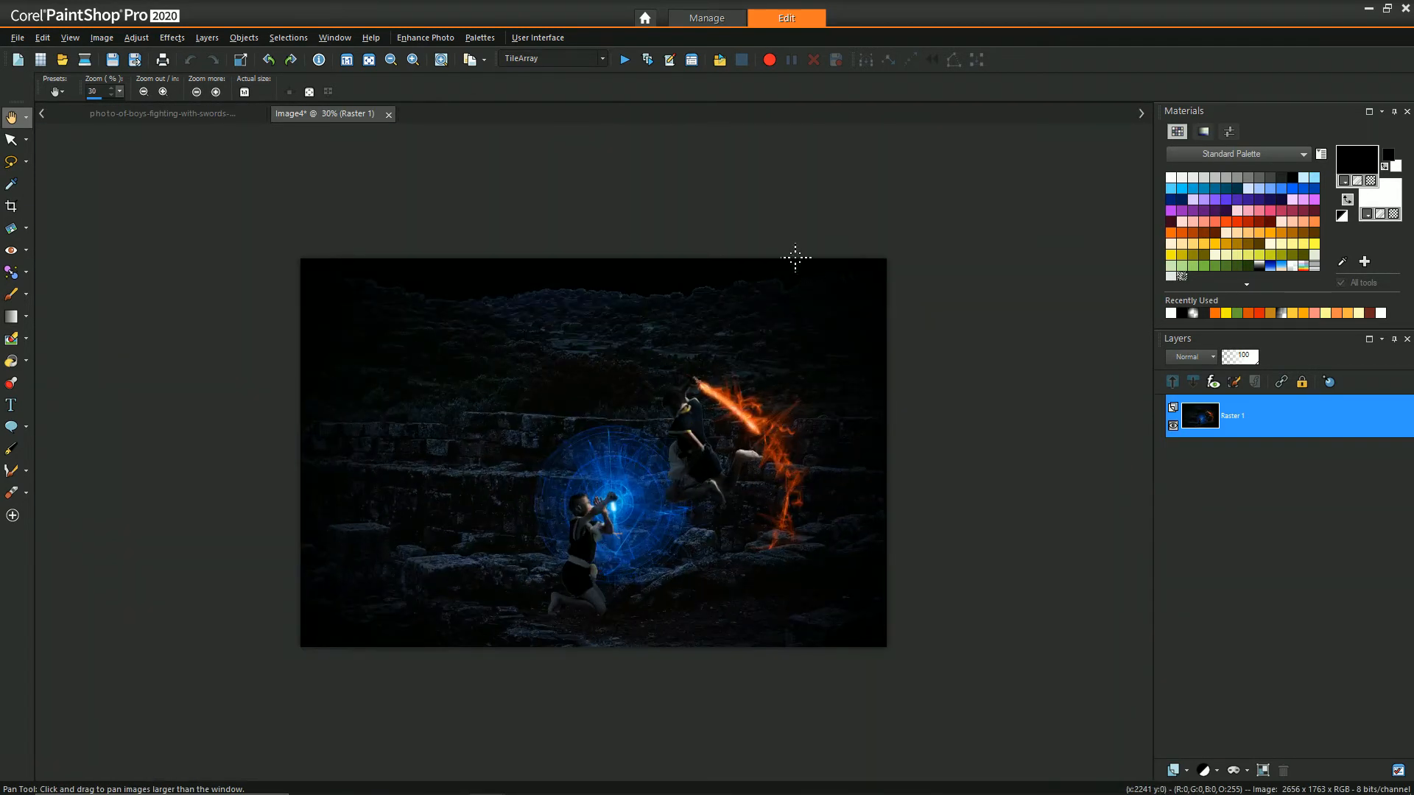
left_click(171, 37)
left_click(231, 355)
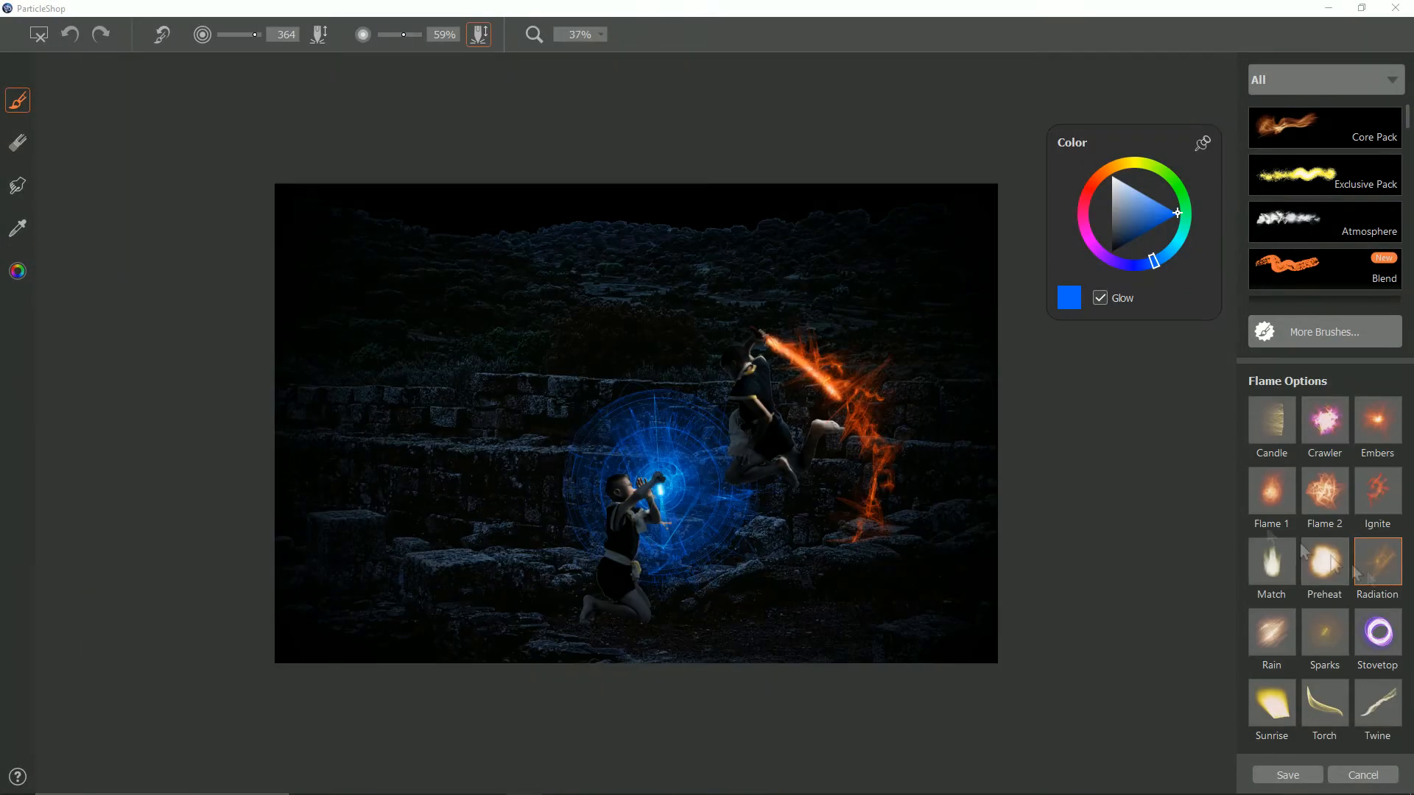
Set the brush size to 750 and stamp one large blue Radiation burst just beside the defender, undoing rejected attempts.
left_click_drag(255, 35, 261, 36)
left_click(489, 601)
key("ctrl+z")
left_click(548, 572)
key("ctrl+z")
left_click(596, 515)
key("ctrl+z")
left_click(554, 540)
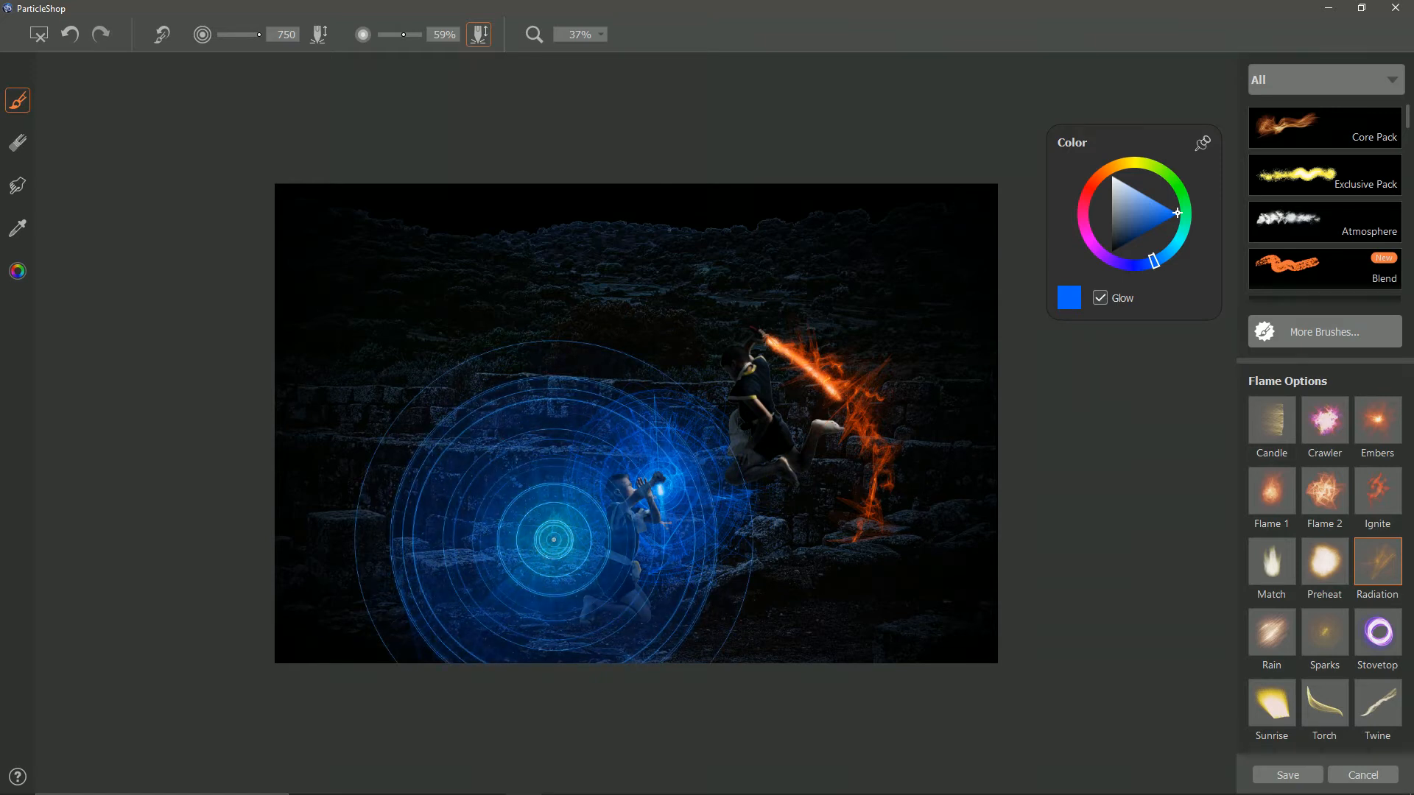
key("ctrl+z")
left_click(571, 549)
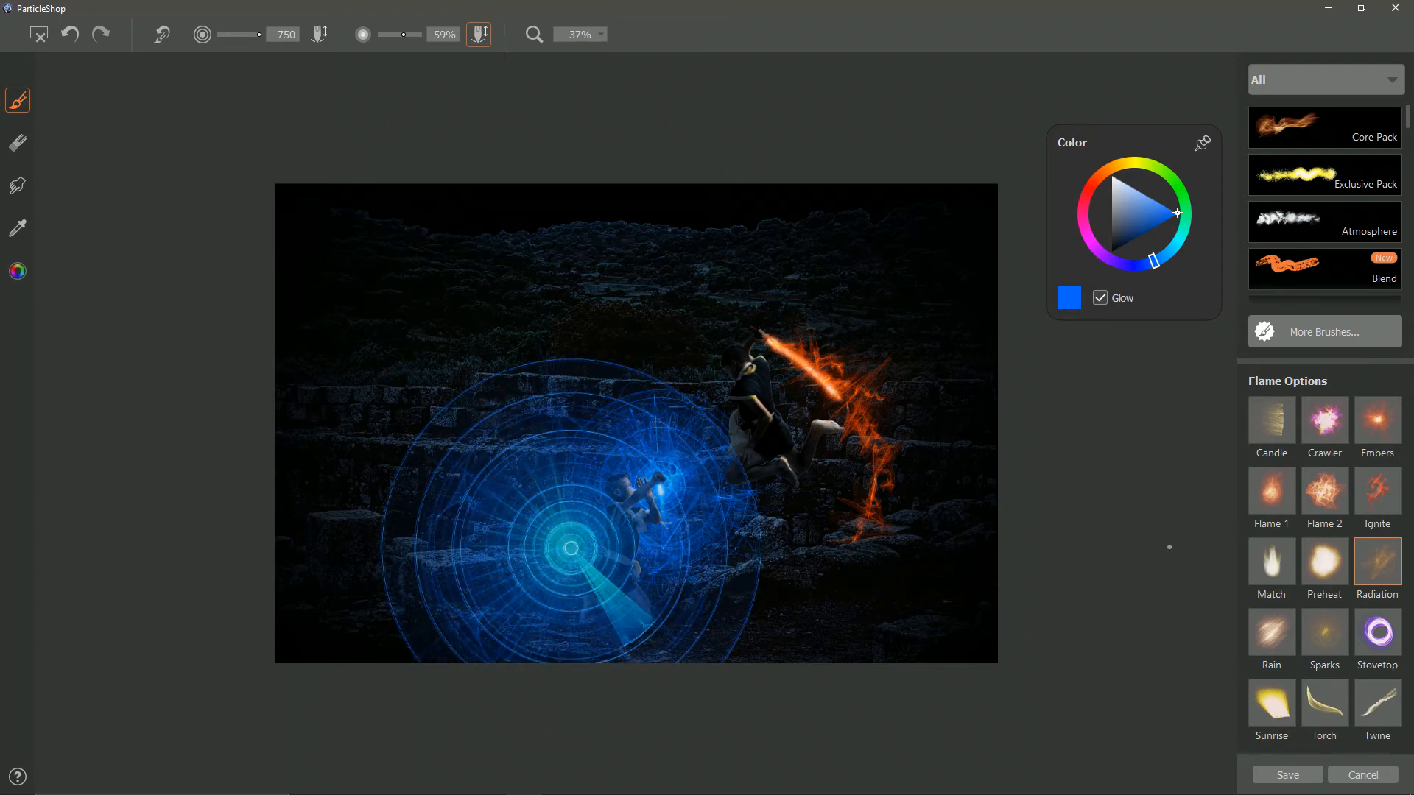
Save only the large Radiation burst's brushstrokes and copy them in PaintShop Pro.
left_click(1288, 776)
left_click(811, 464)
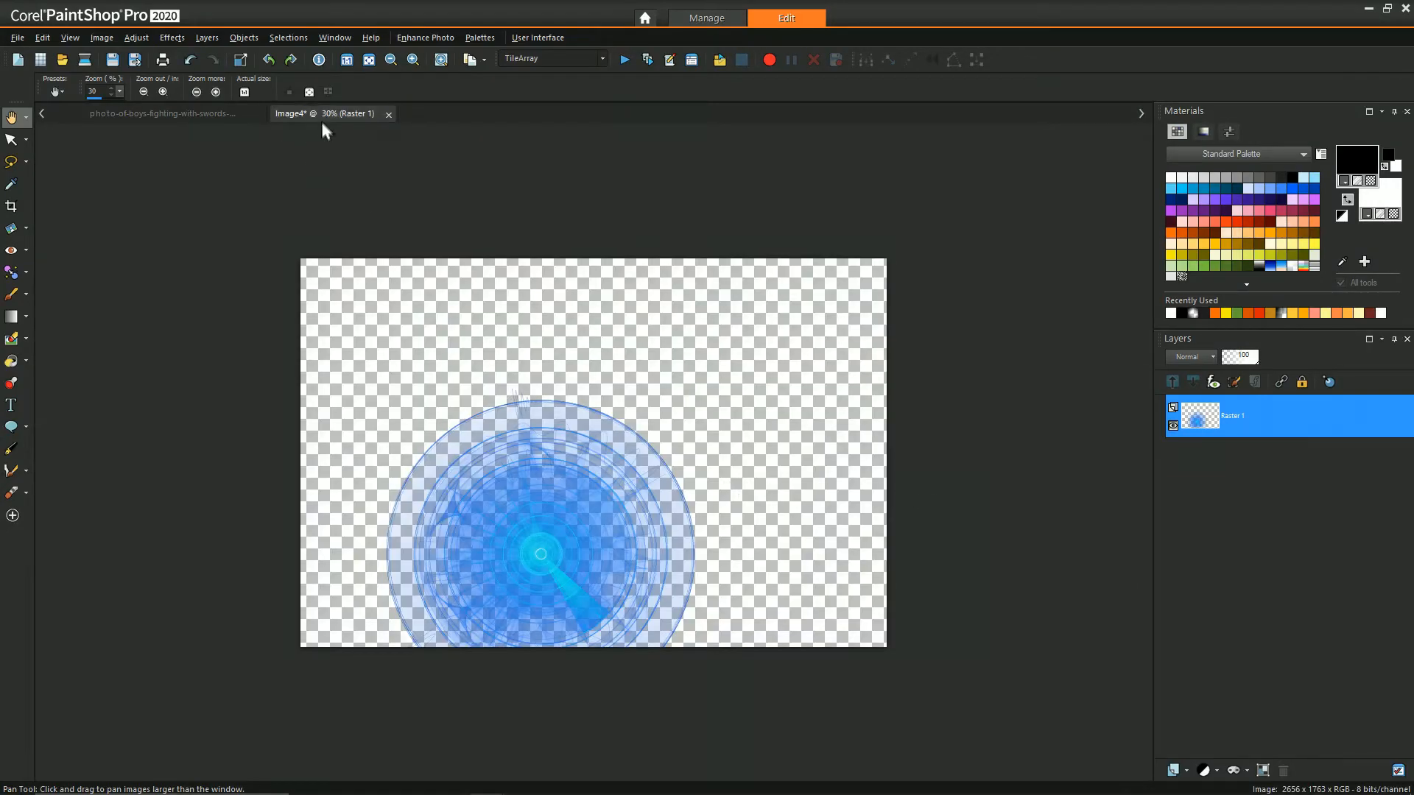
right_click(322, 116)
left_click(276, 284)
Raise the small burst layer above Defender, paste the large burst, shift it over the defender and place its layer directly above Defender.
left_click(145, 115)
left_click_drag(1270, 600, 1227, 544)
key("ctrl+v")
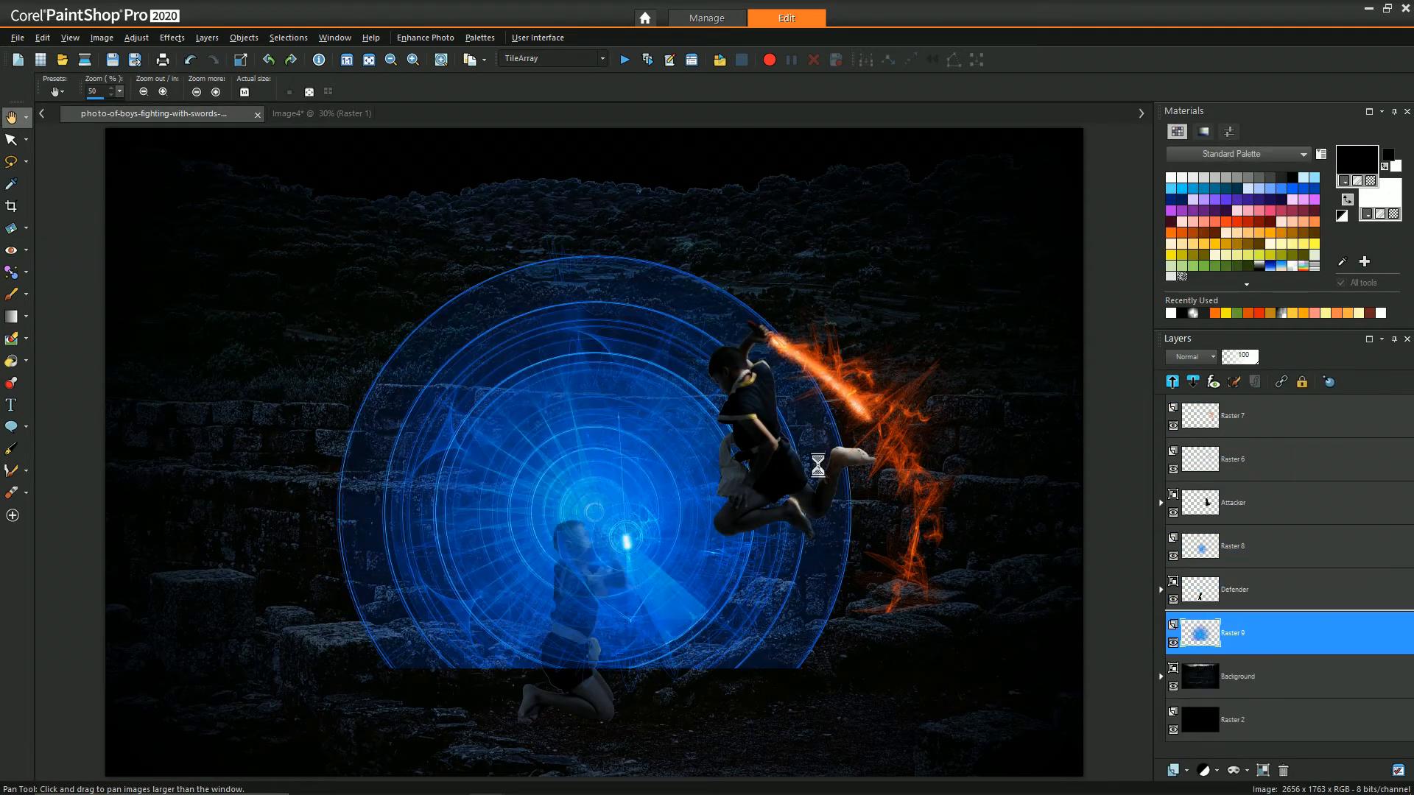
left_click_drag(619, 467, 502, 632)
left_click(16, 120)
scroll(368, 332, "down", 2)
left_click_drag(1256, 634, 1257, 578)
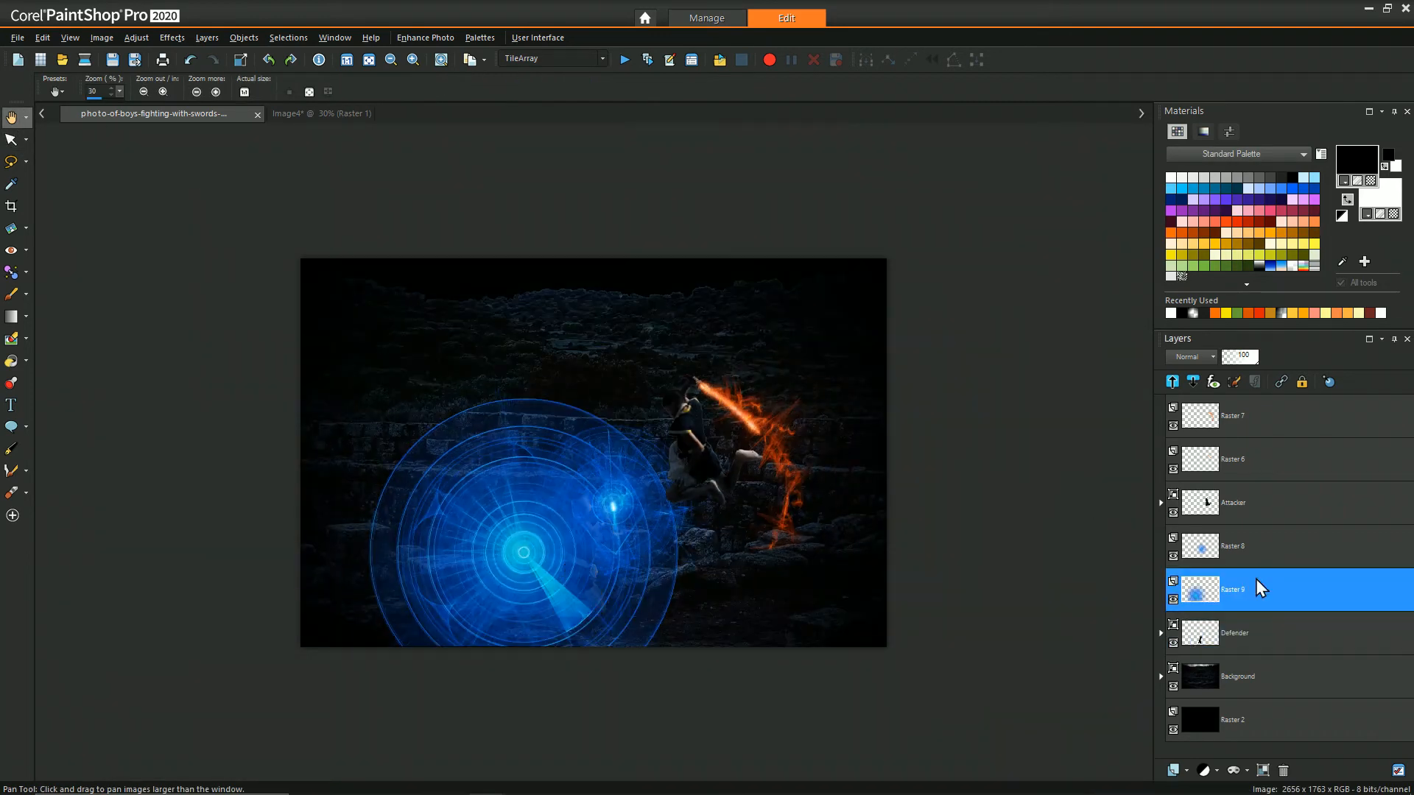
Try reduced opacity and the Hard Light and Overlay blend modes on the large burst layer, restoring Normal at full opacity.
left_click(1240, 358)
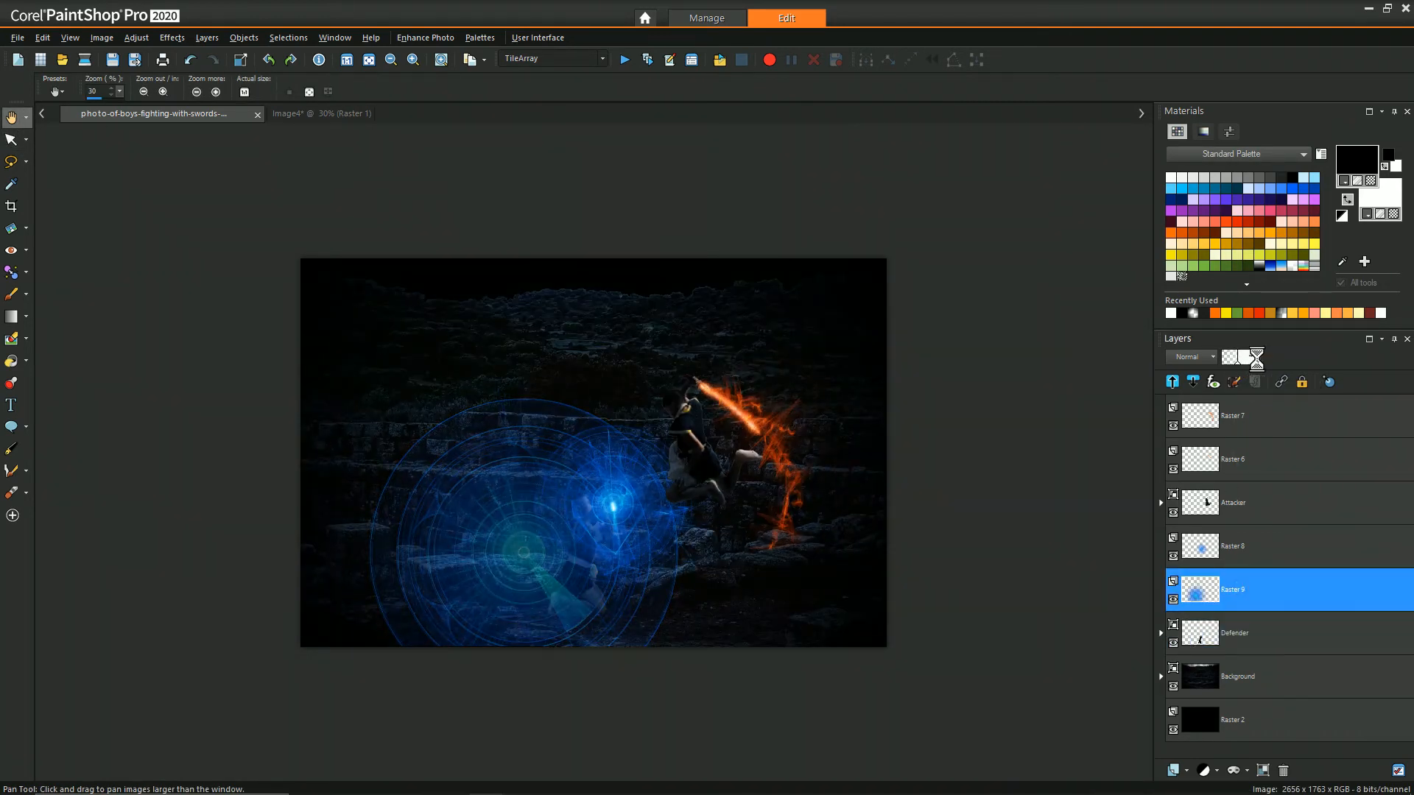
left_click_drag(1237, 359, 1257, 372)
left_click(1212, 357)
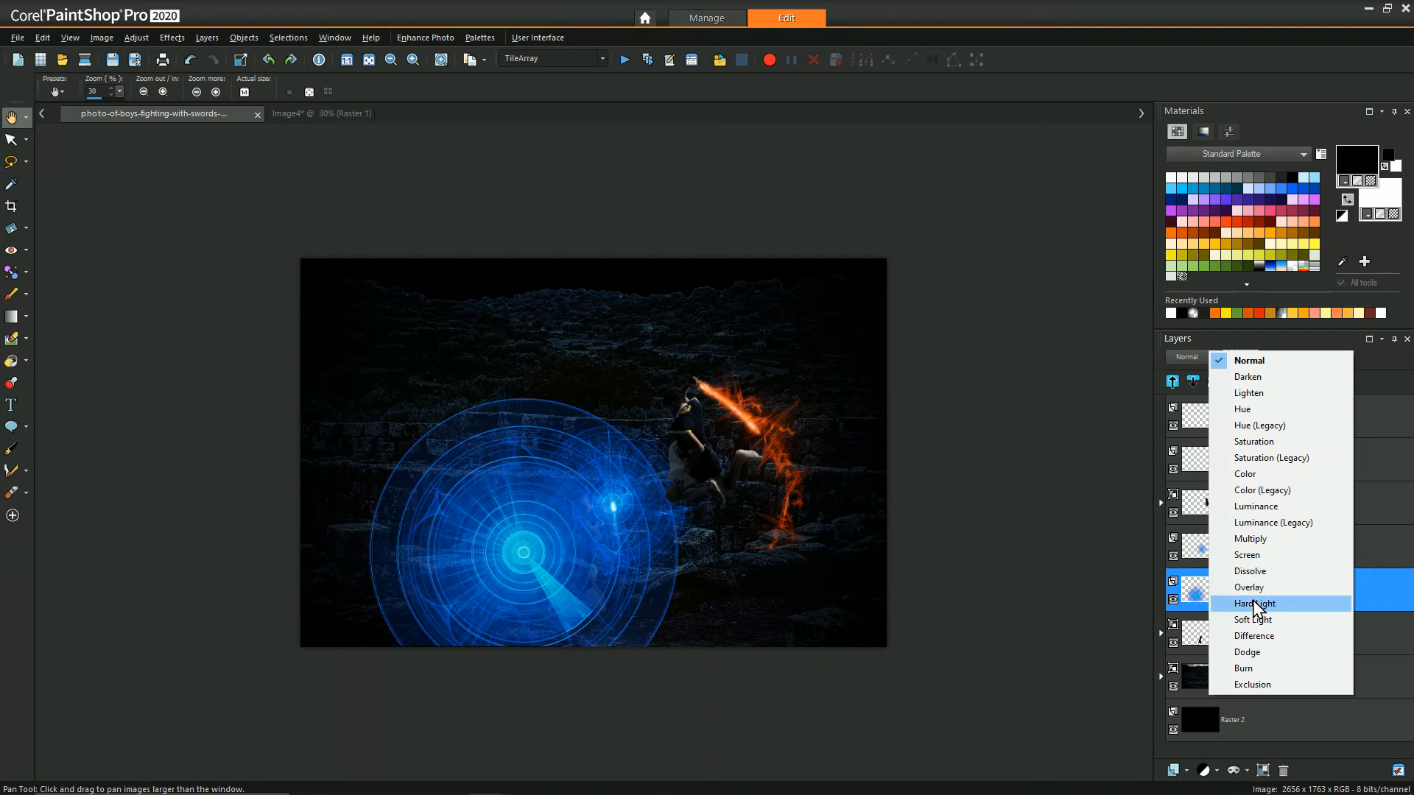
left_click(1253, 599)
left_click(1188, 357)
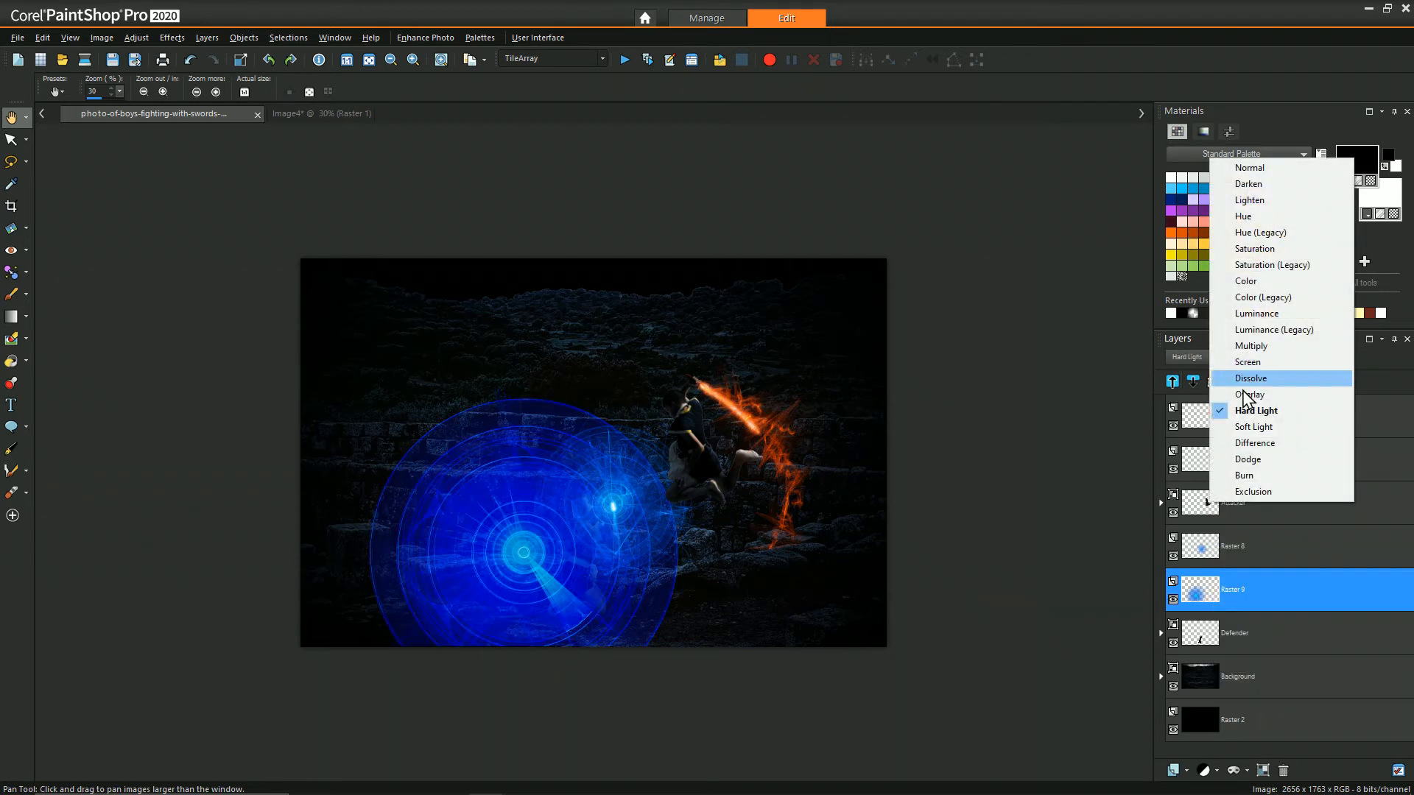
left_click(1246, 395)
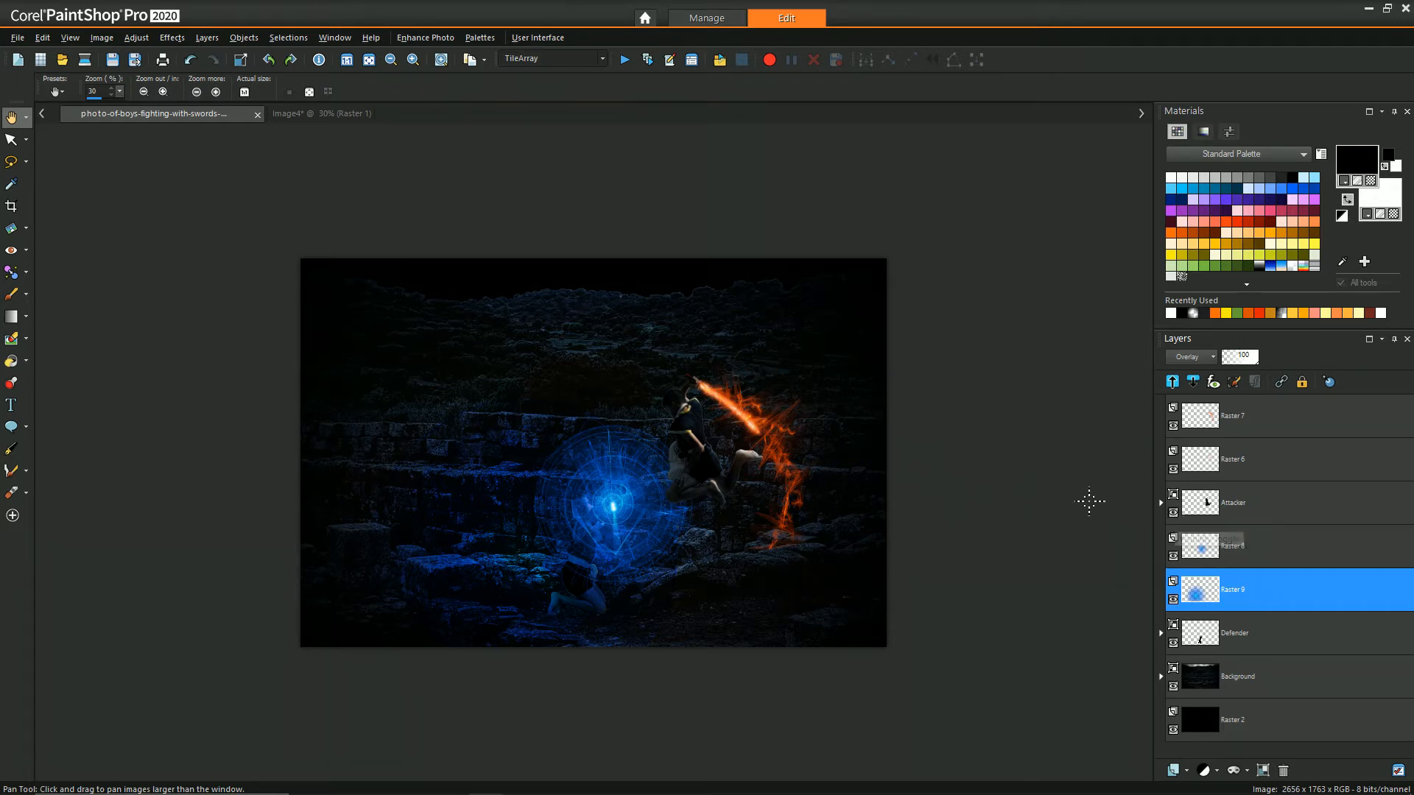
left_click(1212, 357)
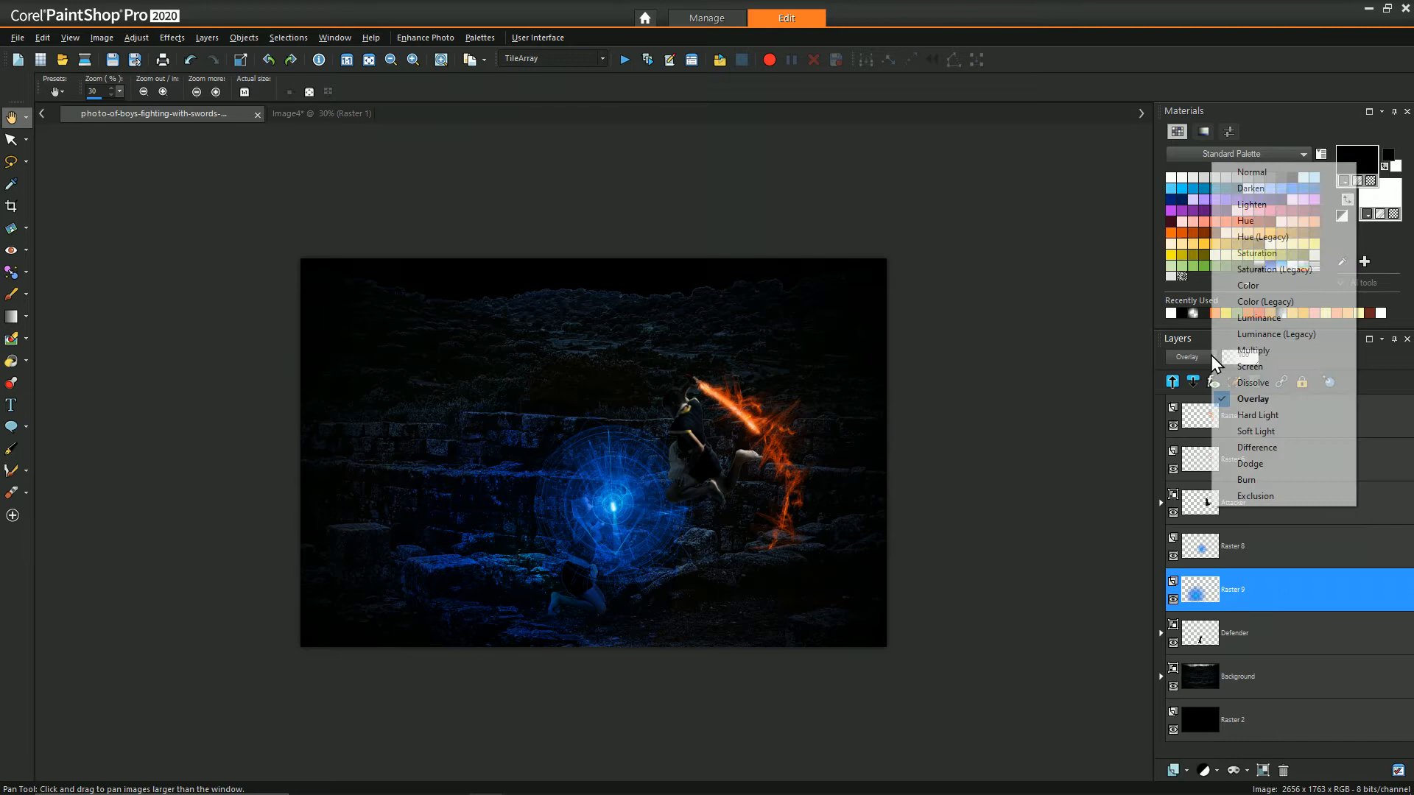
left_click(1252, 173)
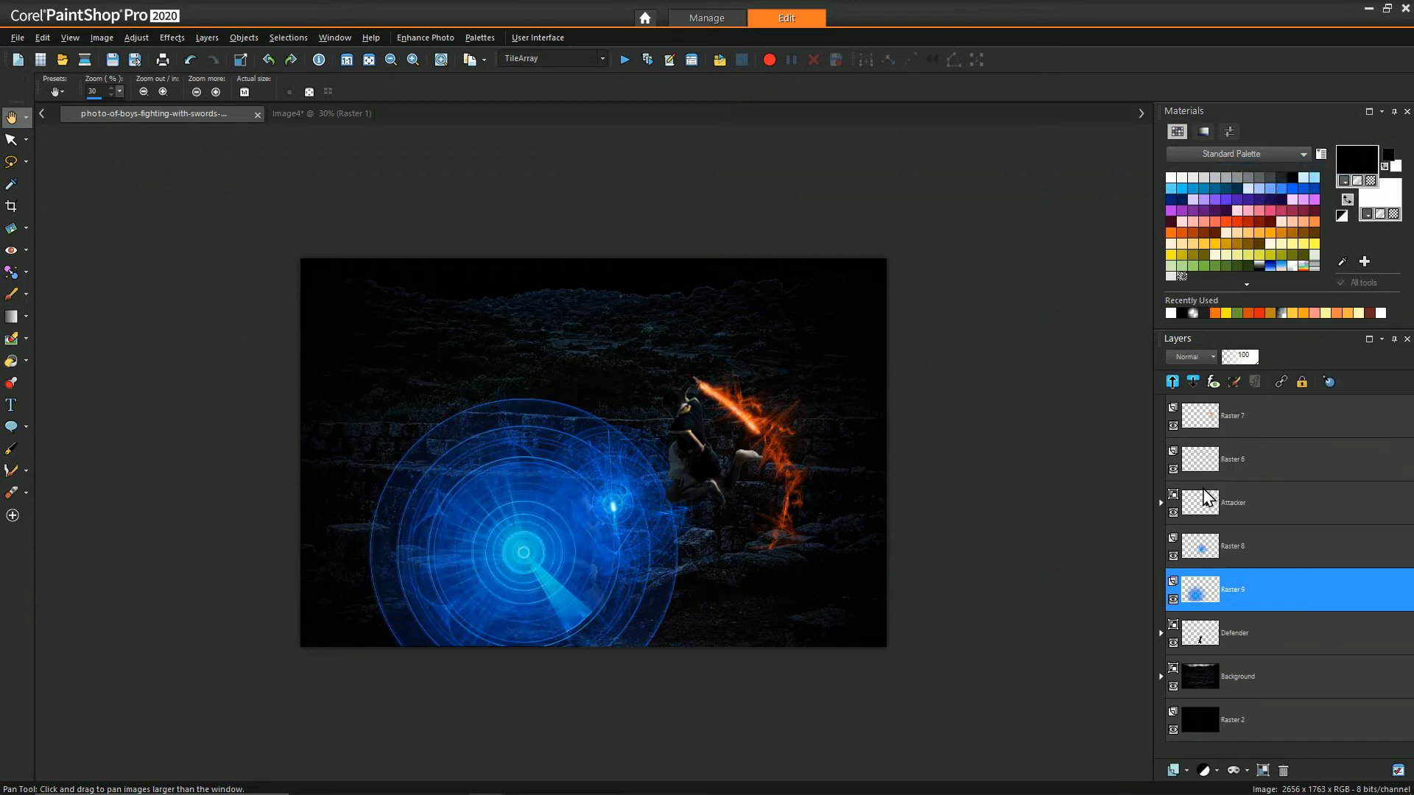
Close Image4 without saving its changes and lower the large burst layer's opacity to 20.
scroll(674, 480, "up", 3)
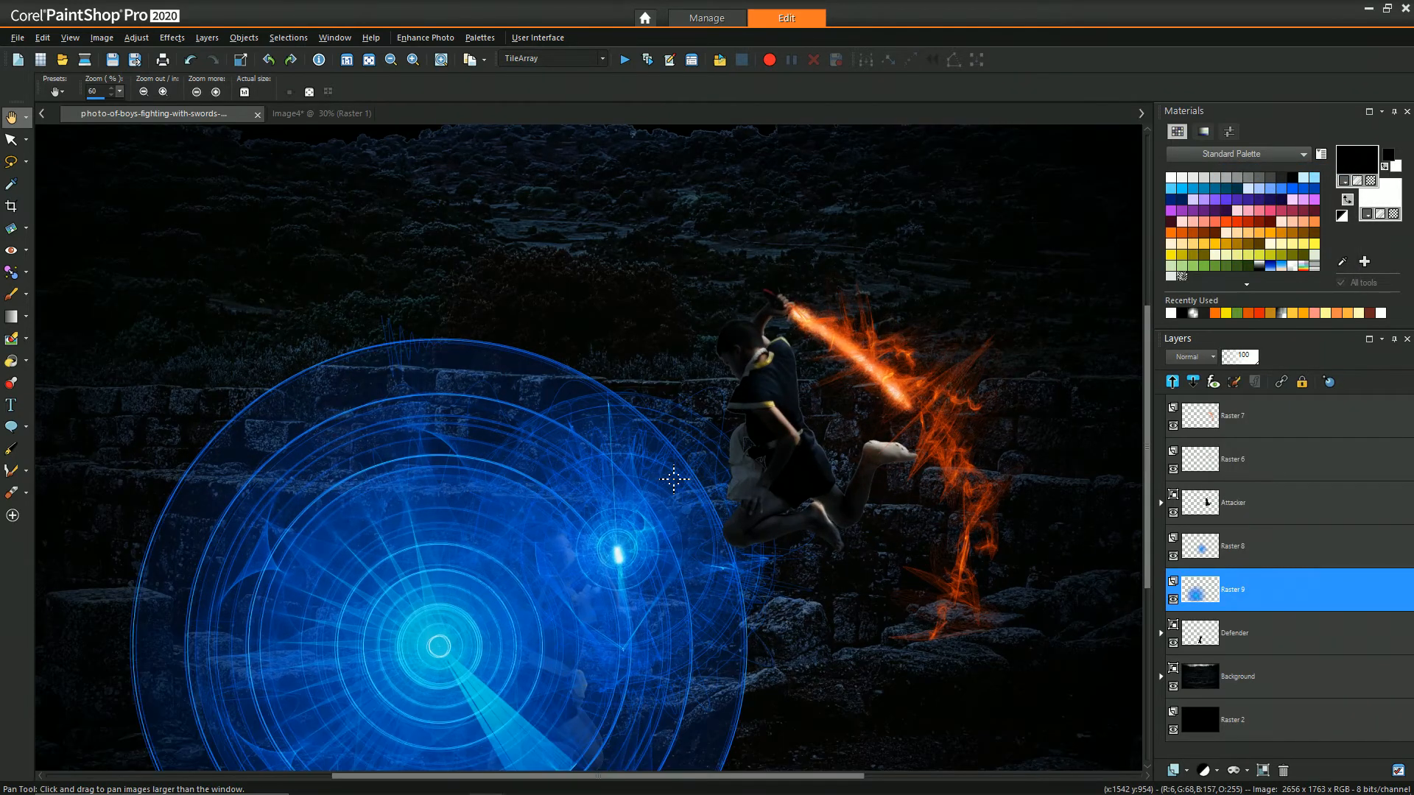
scroll(674, 479, "down", 2)
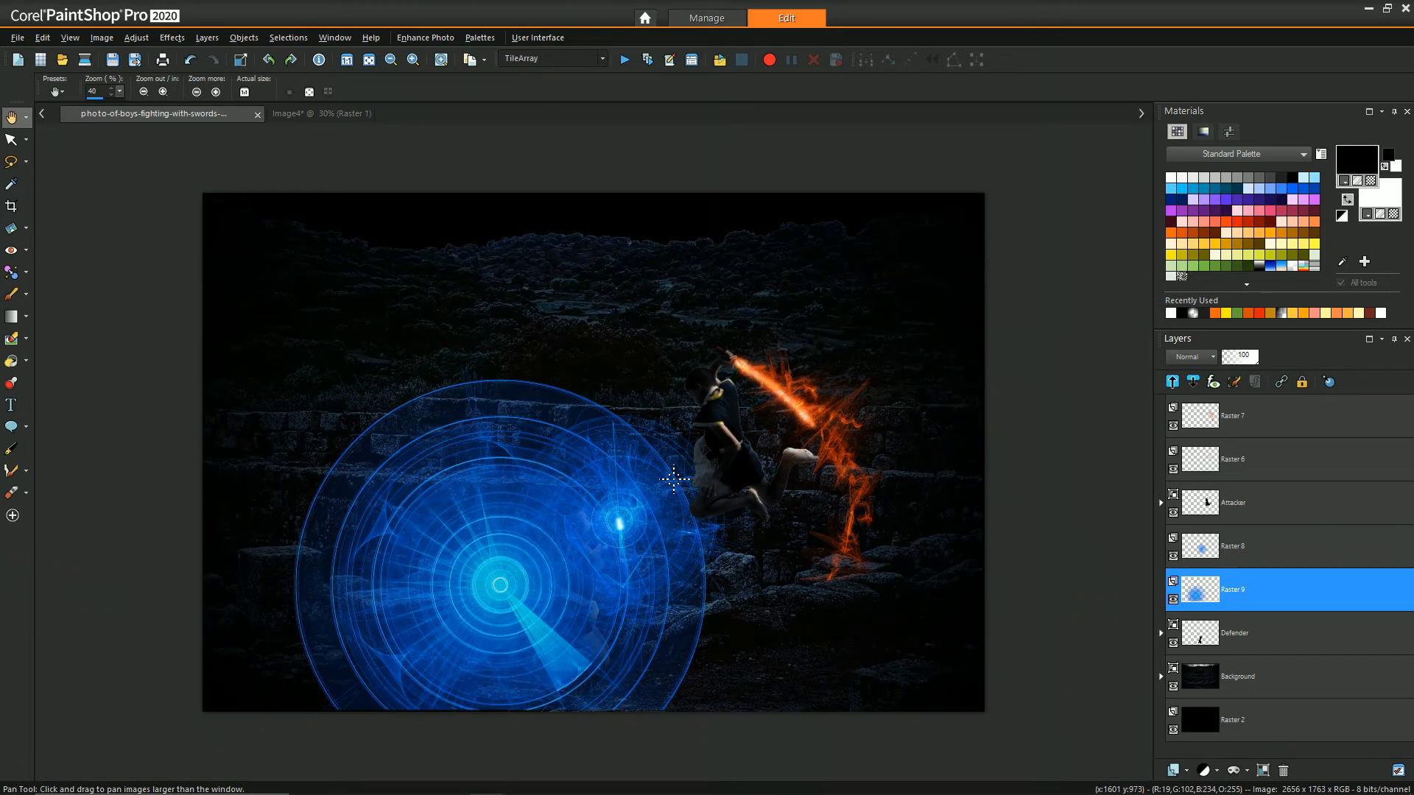
left_click(311, 113)
left_click(388, 114)
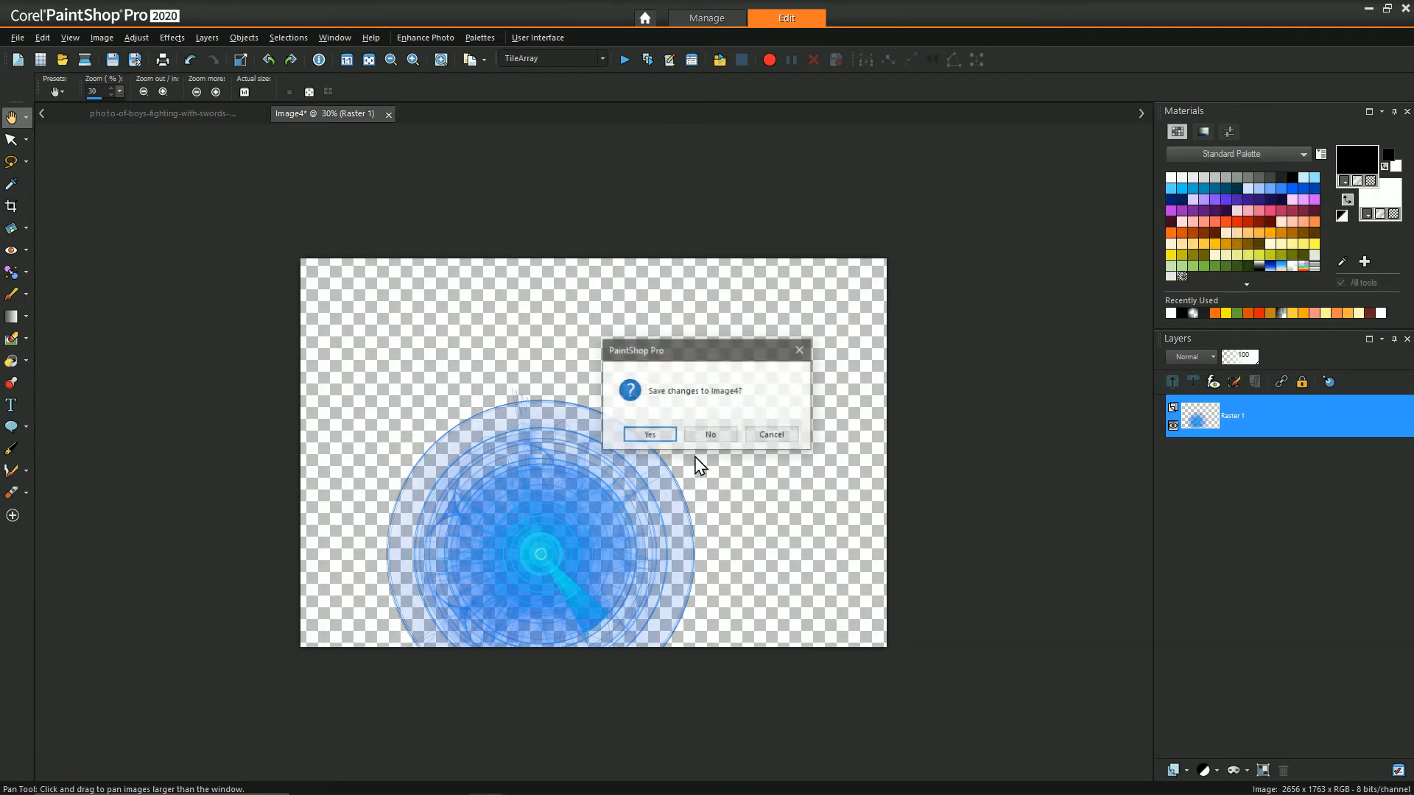
left_click(708, 434)
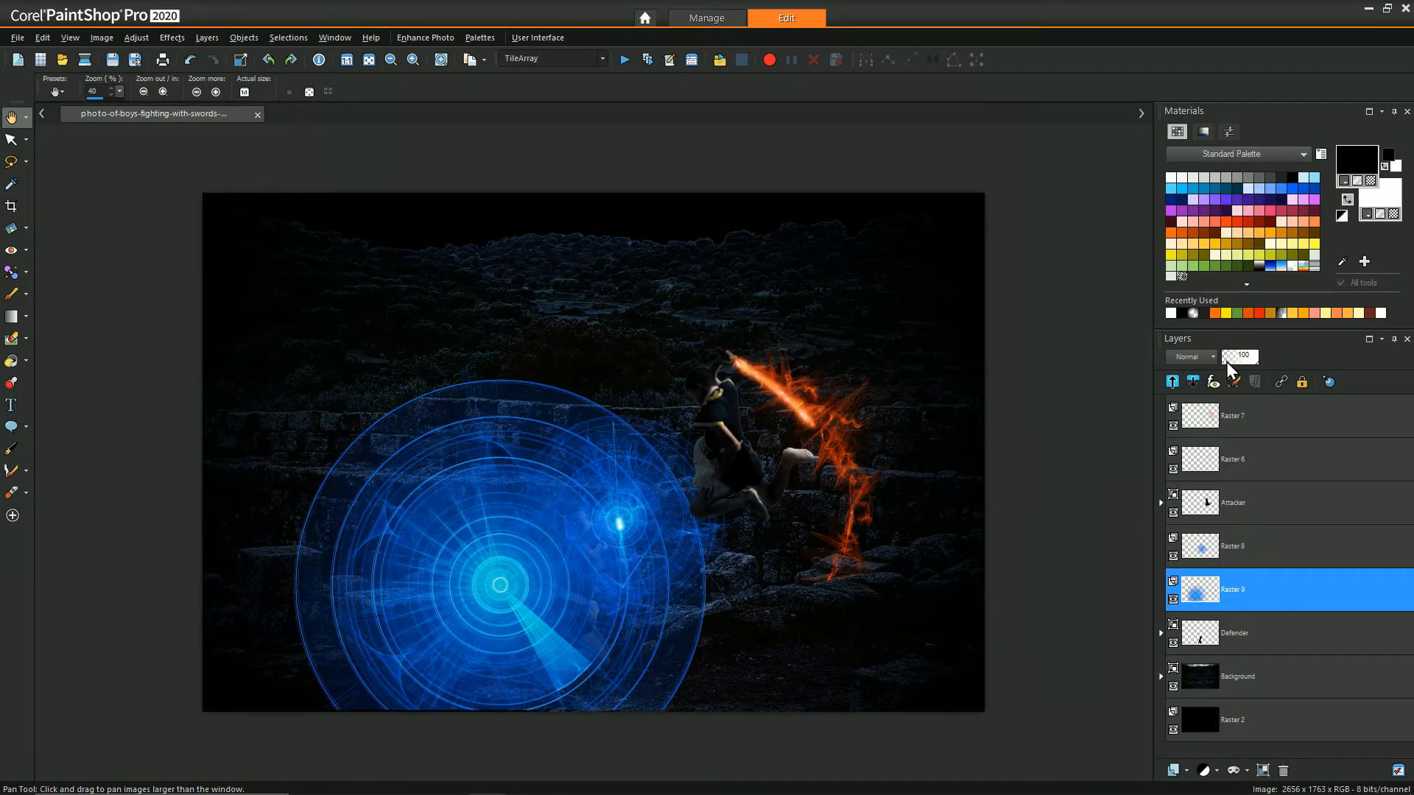
left_click(1240, 363)
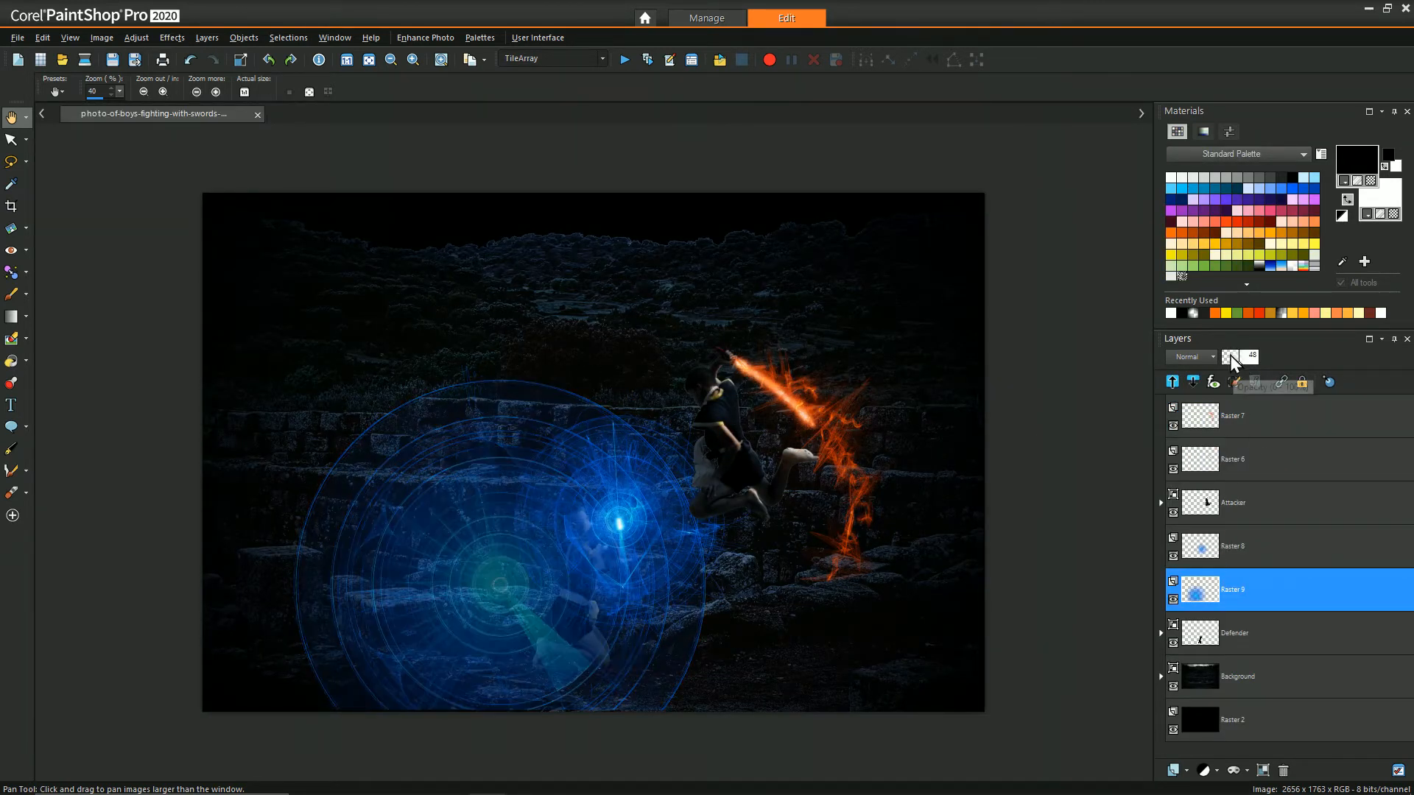
left_click(1229, 359)
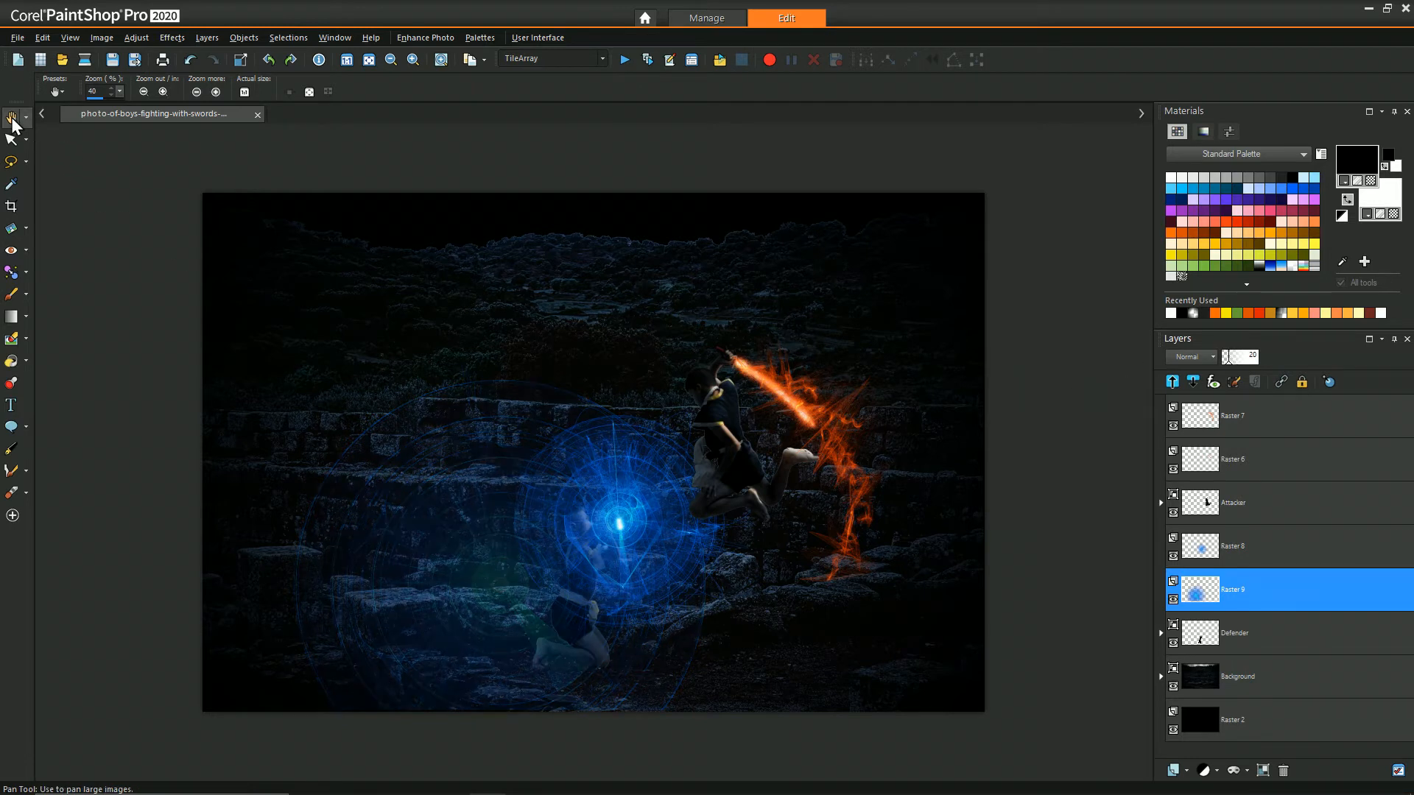
Copy the merged composite with the faded burst, paste it as a new image and launch ParticleShop on it.
right_click(241, 258)
left_click(304, 292)
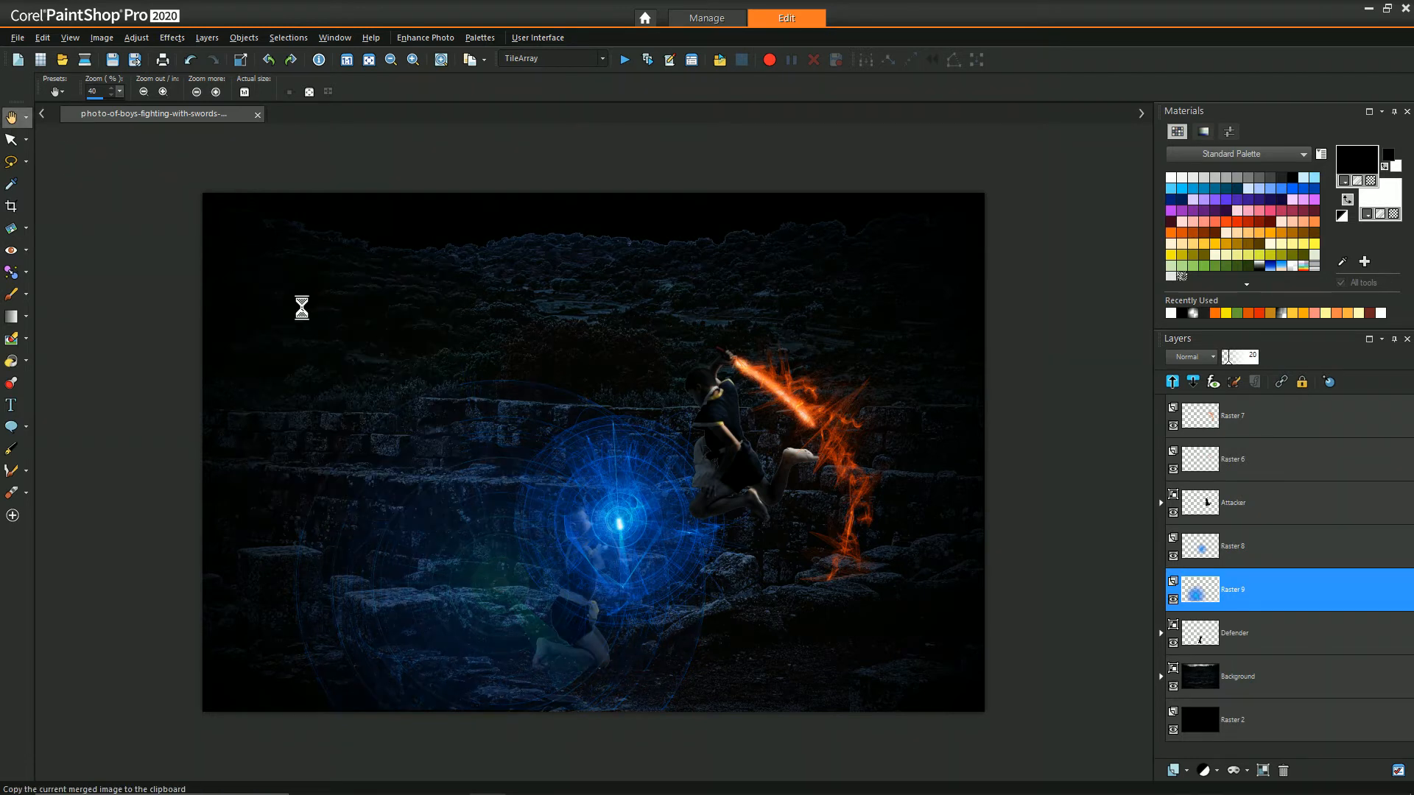
right_click(306, 112)
left_click(384, 218)
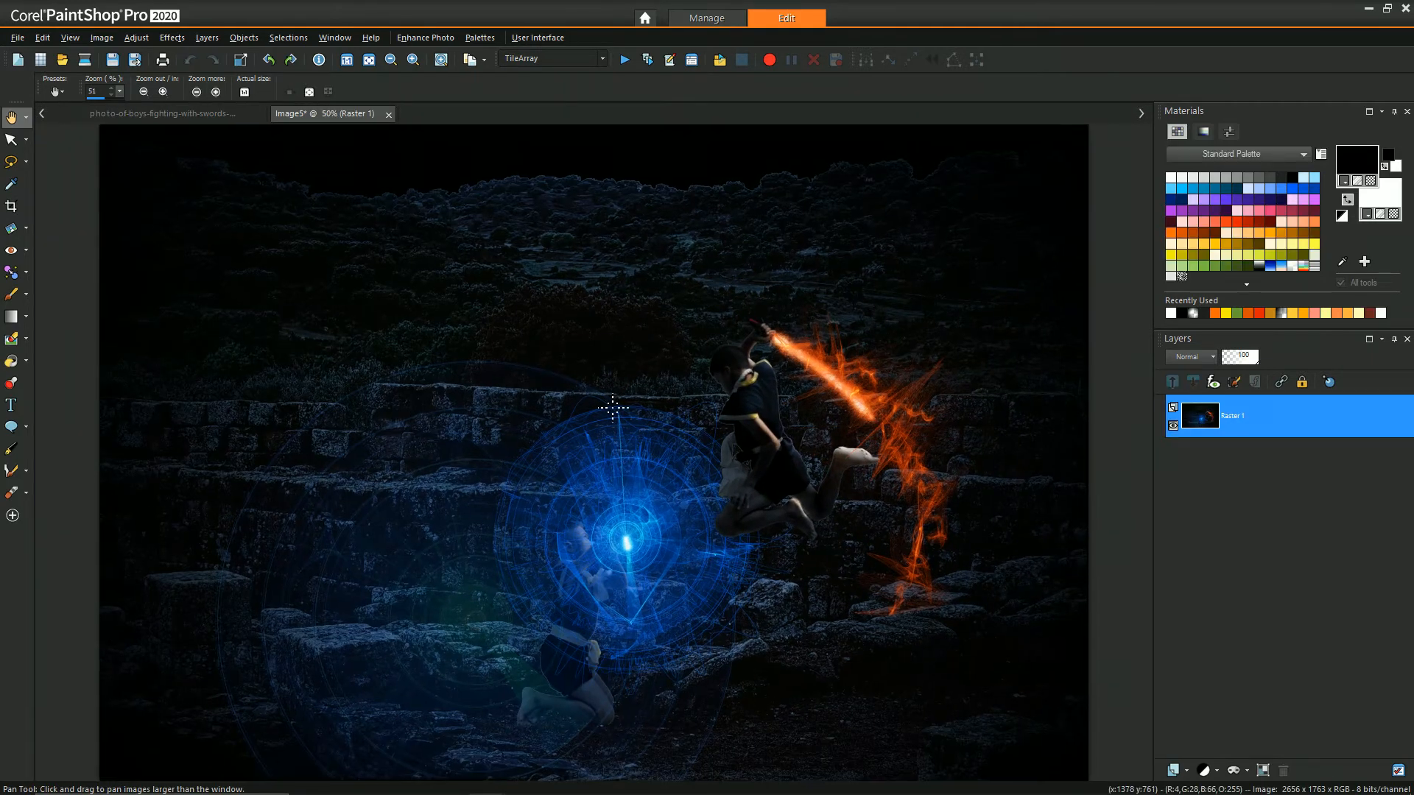
scroll(610, 405, "down", 3)
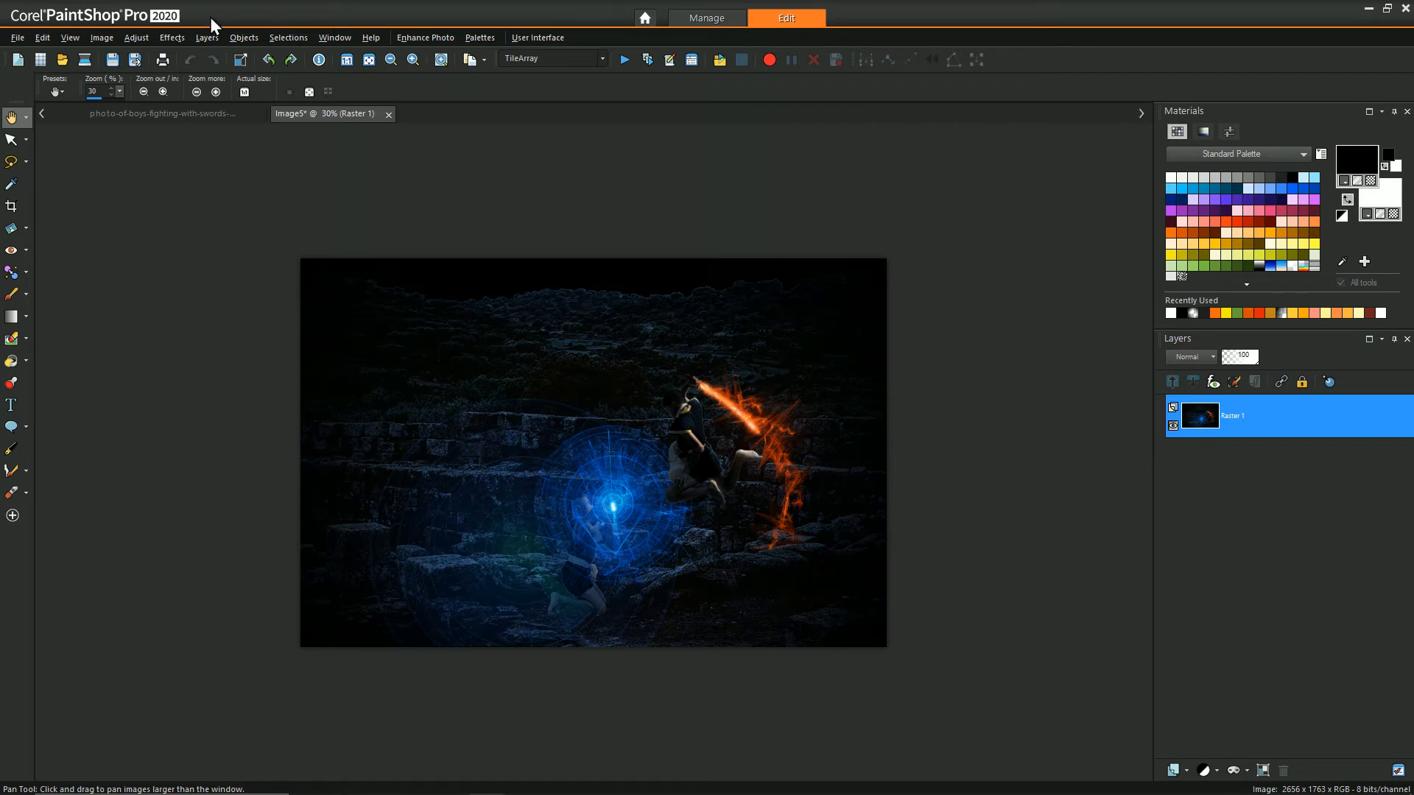
left_click(172, 37)
left_click(214, 358)
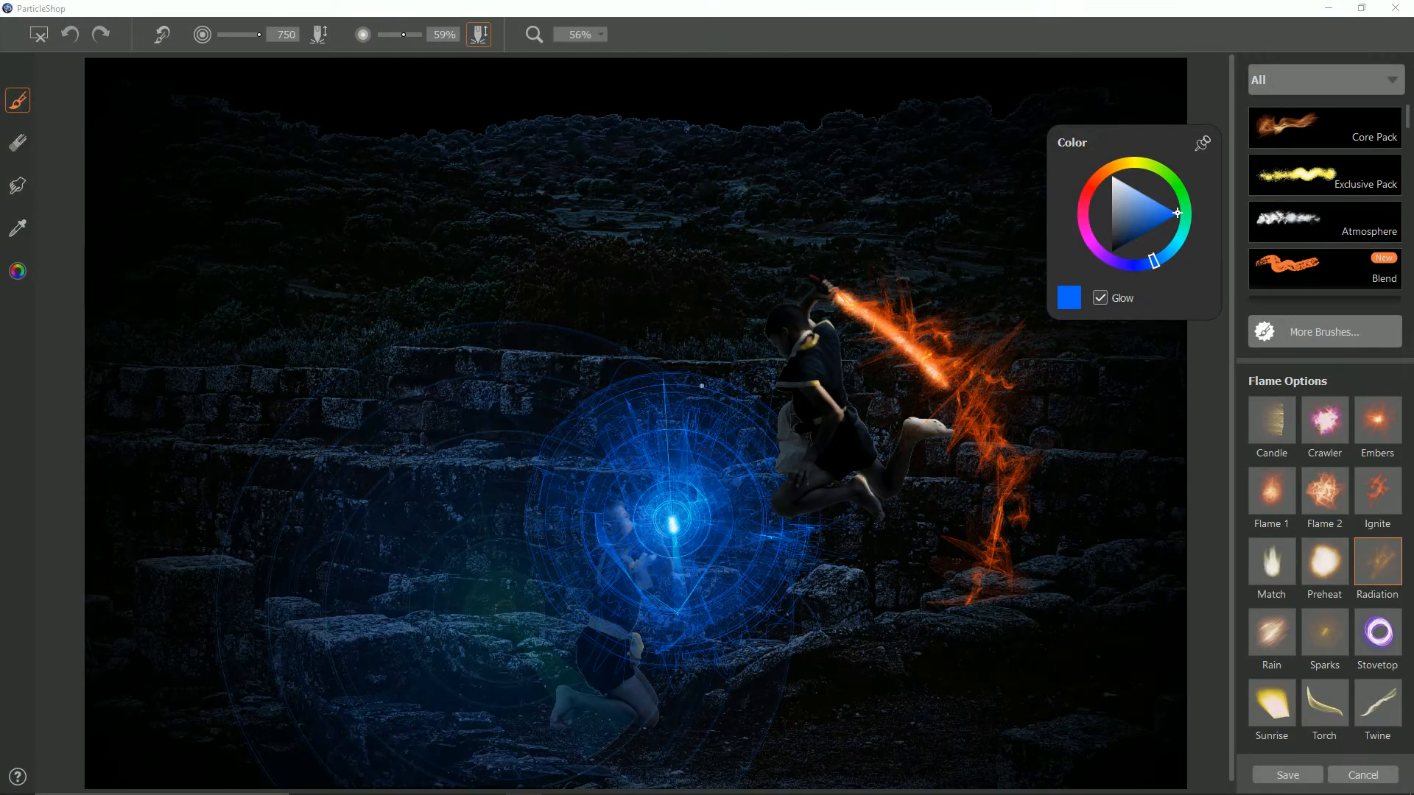
Set the brush color to orange and try Crawler strokes over the attacker's body and head, undoing each one.
left_click(1332, 436)
left_click(1095, 177)
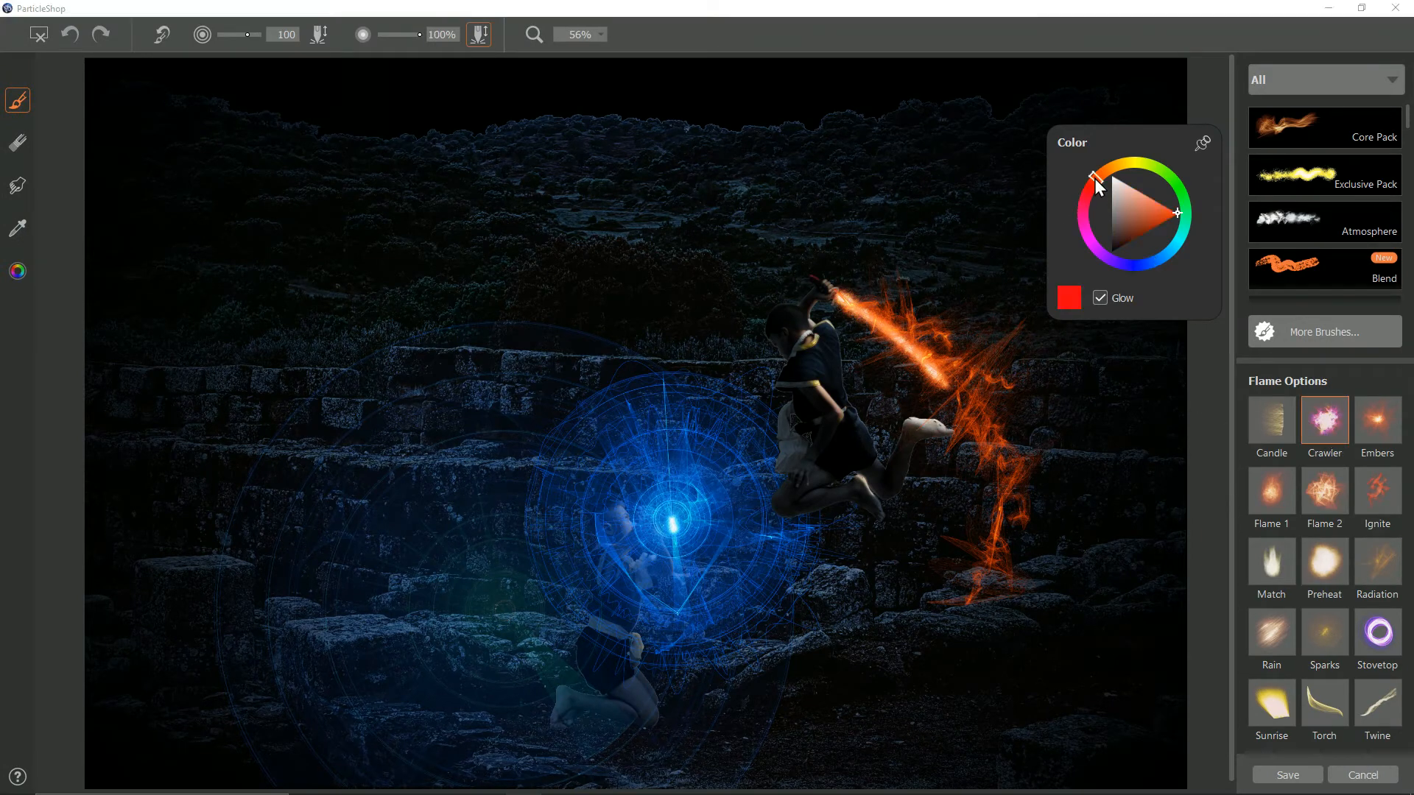
mouse_move(825, 365)
left_mouse_down()
mouse_move(888, 431)
mouse_move(896, 466)
left_mouse_up()
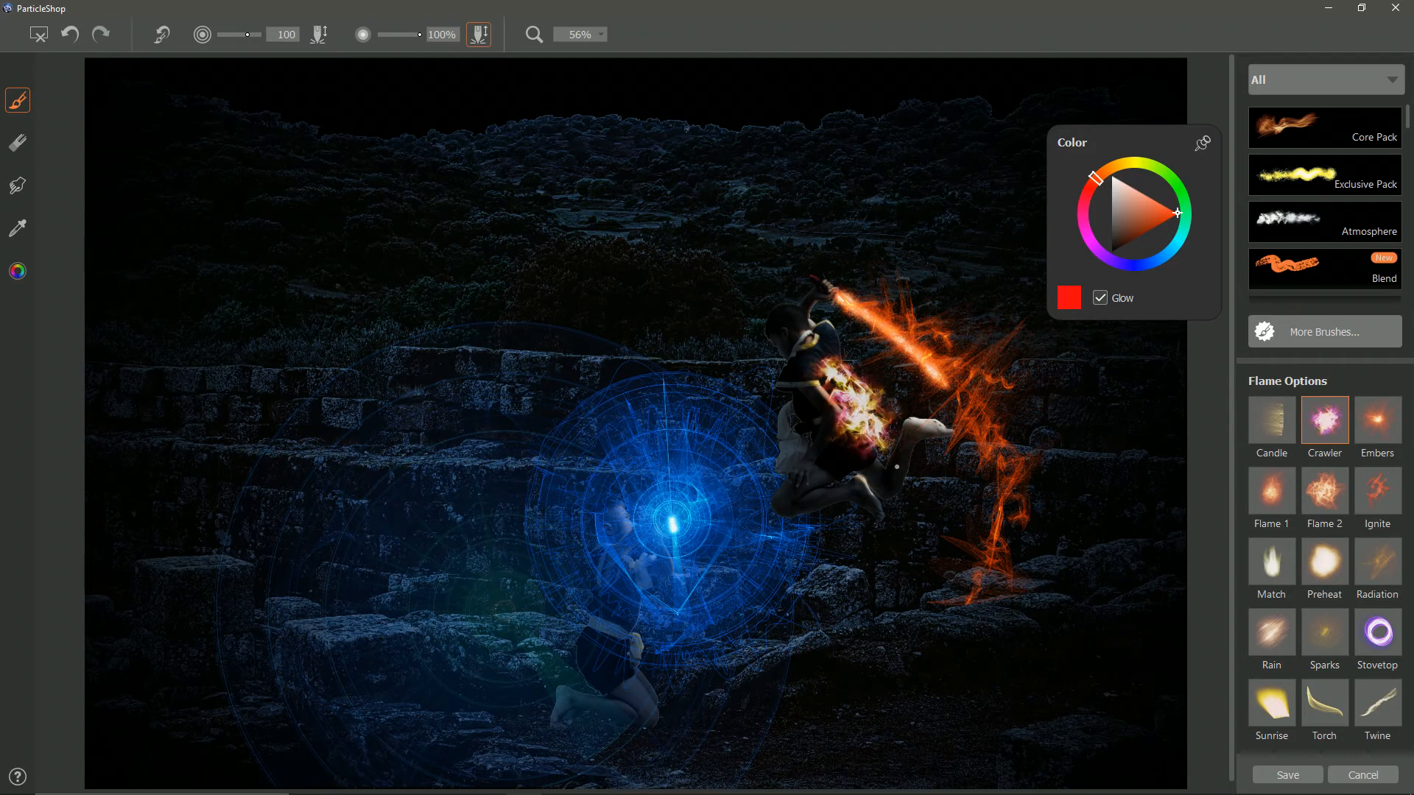
key("ctrl+z")
left_click_drag(785, 314, 860, 385)
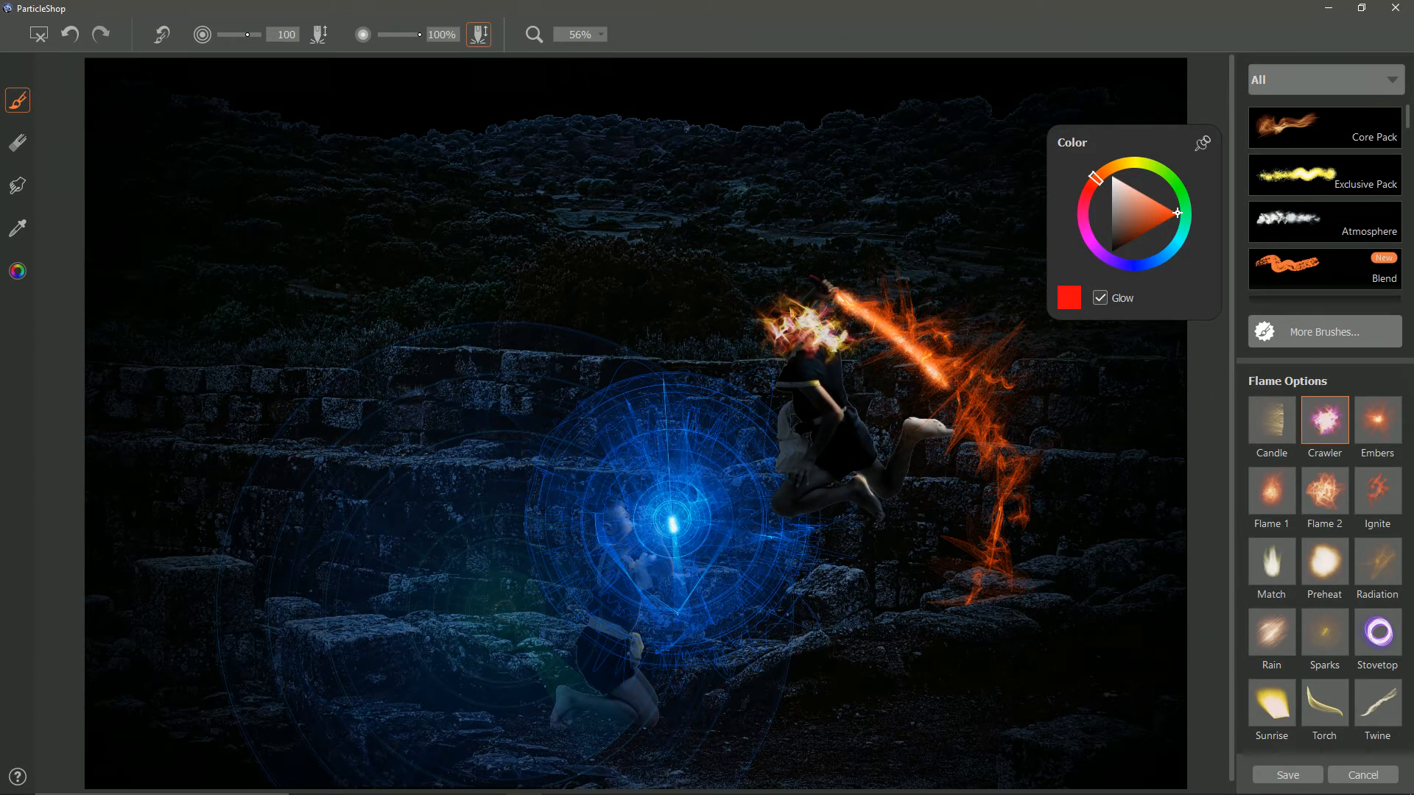
key("ctrl+z")
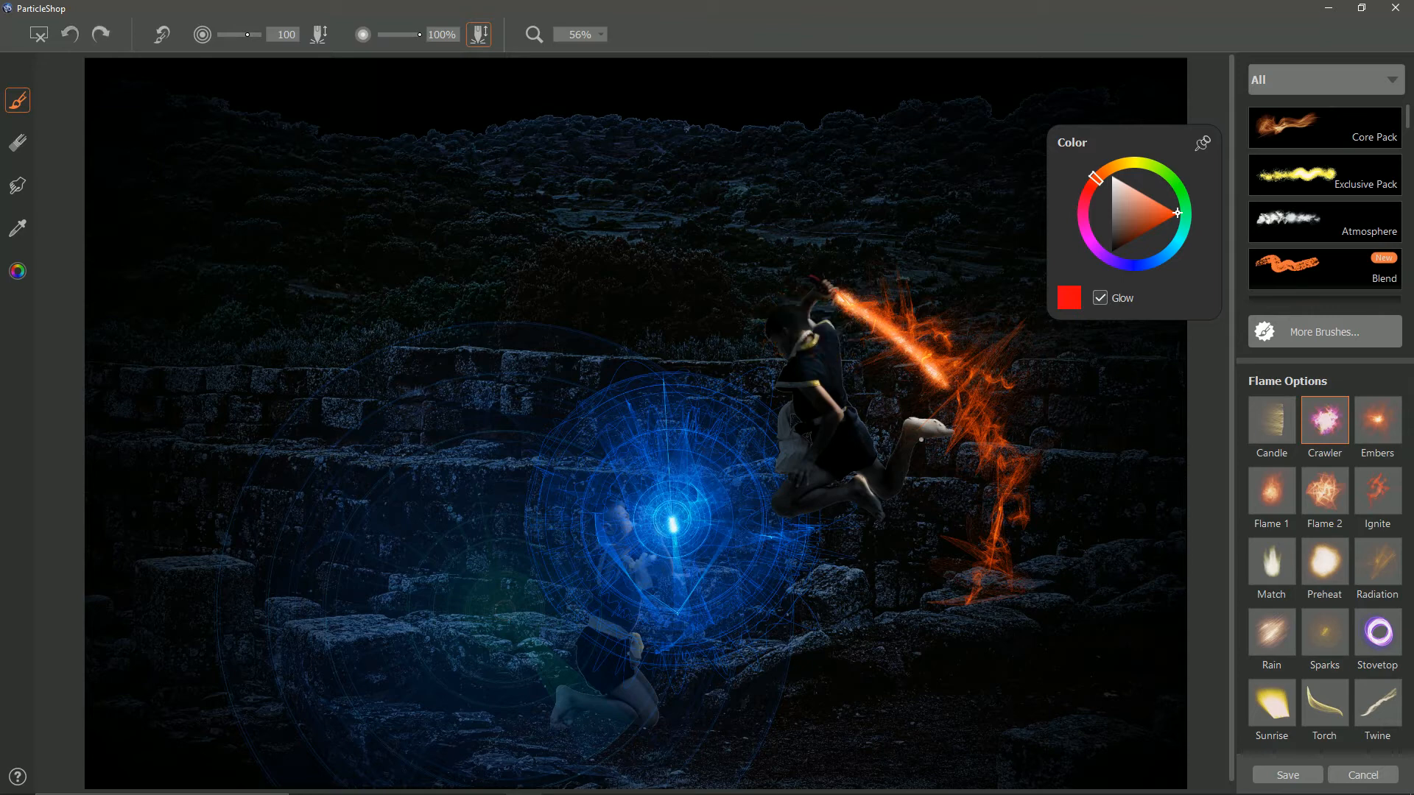
Try orange Candle brush strokes around the attacker and across the background, undoing each one.
left_click(1274, 451)
mouse_move(780, 324)
left_mouse_down()
mouse_move(785, 365)
mouse_move(888, 478)
mouse_move(982, 509)
left_mouse_up()
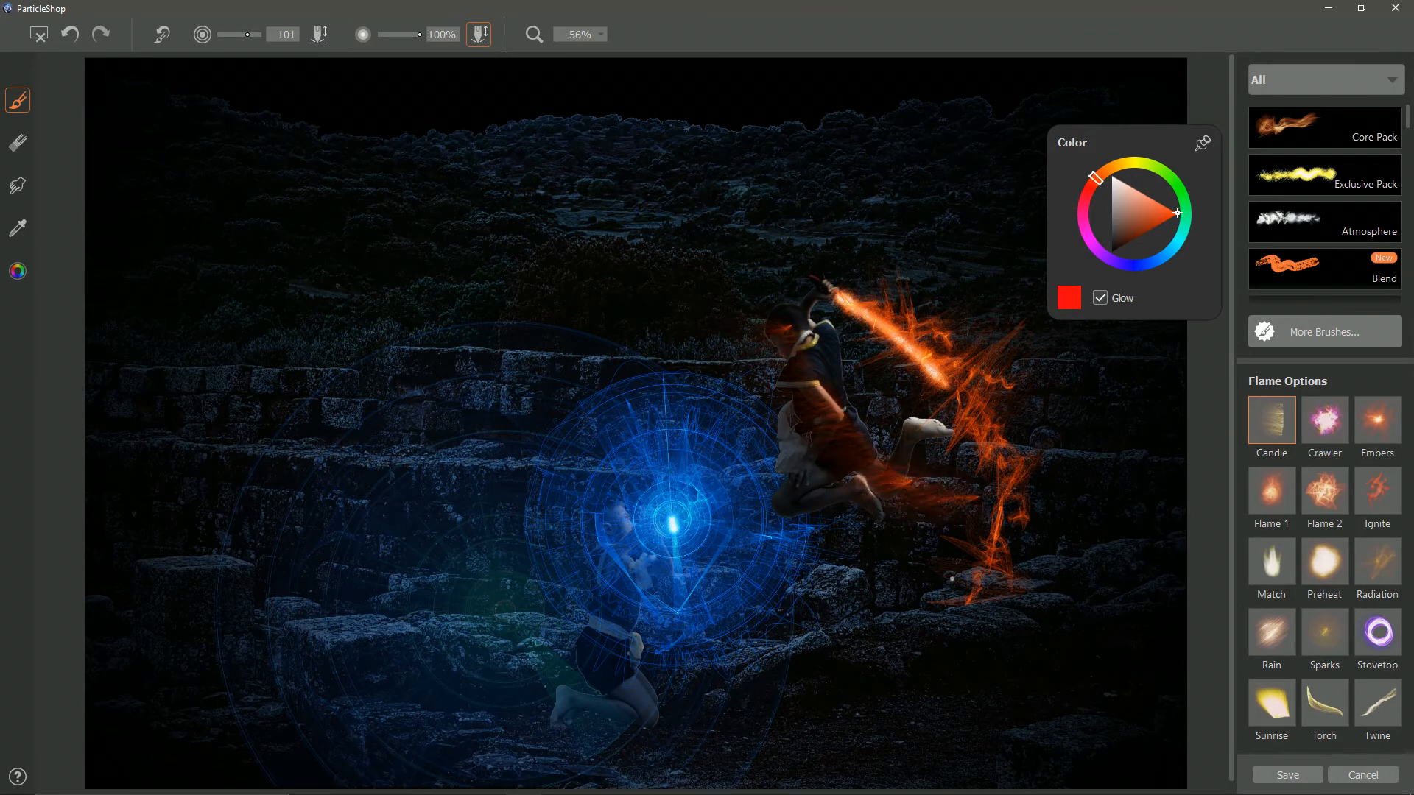
key("ctrl+z")
mouse_move(766, 302)
left_mouse_down()
mouse_move(869, 434)
mouse_move(891, 515)
mouse_move(759, 548)
mouse_move(707, 604)
left_mouse_up()
key("ctrl+z")
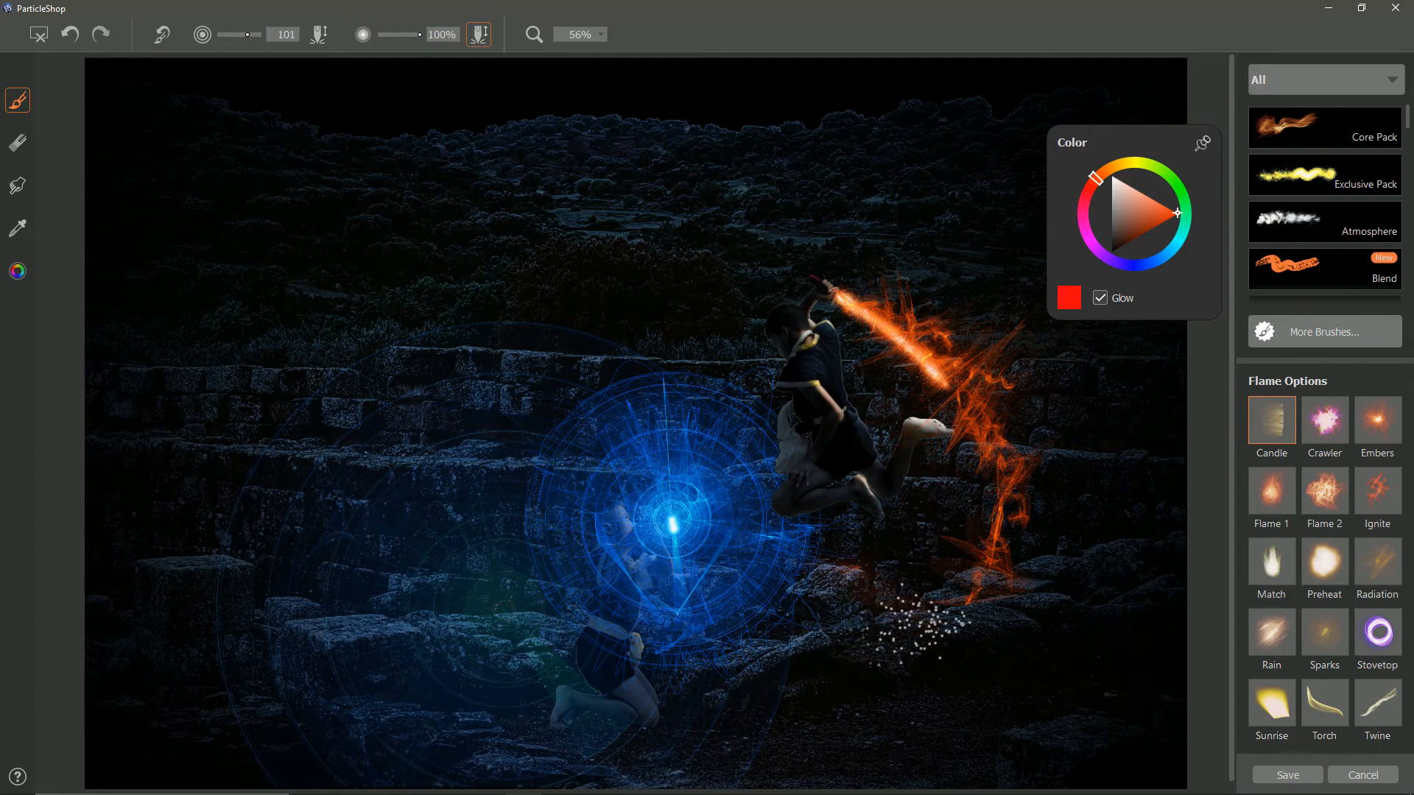
mouse_move(974, 626)
left_mouse_down()
mouse_move(910, 483)
mouse_move(724, 326)
mouse_move(535, 266)
mouse_move(377, 281)
left_mouse_up()
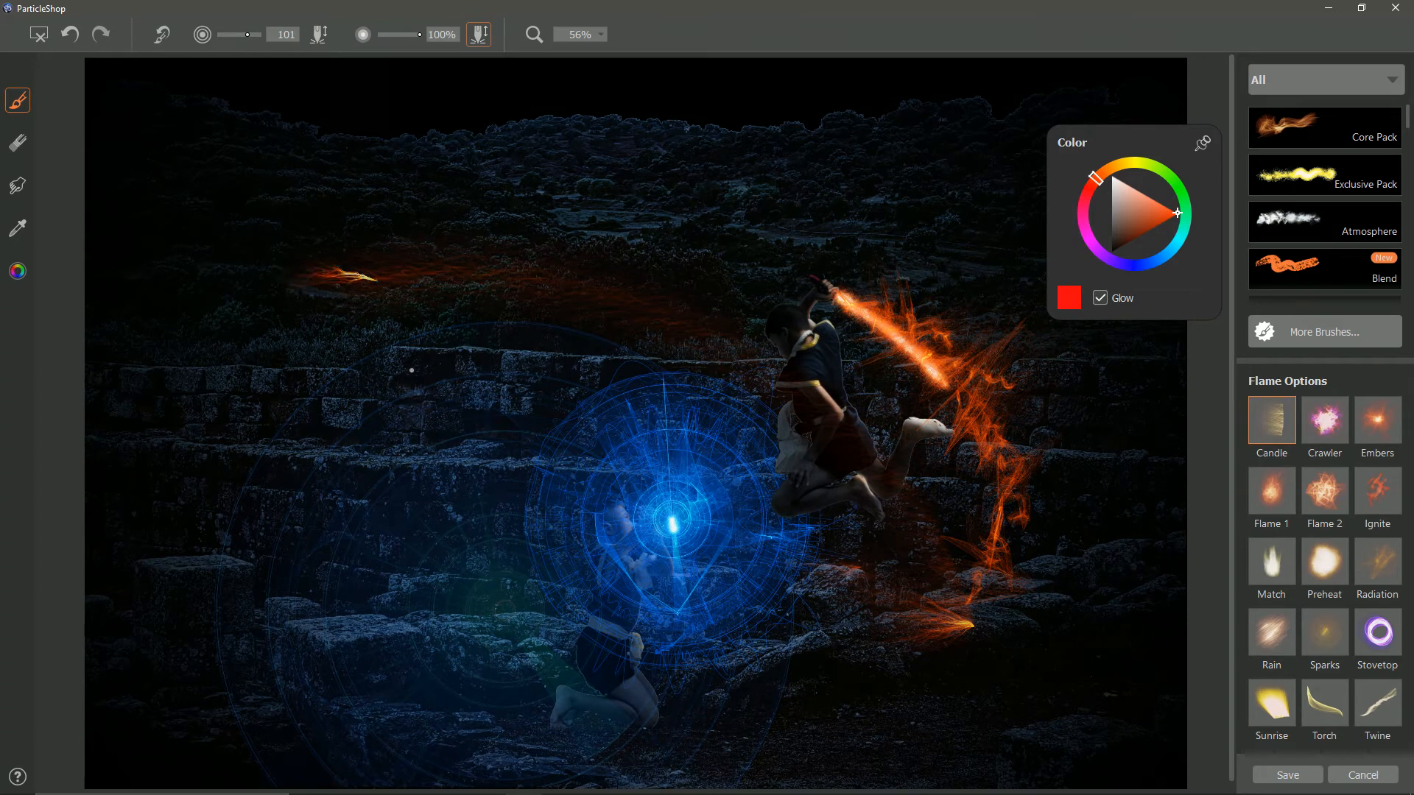
key("ctrl+z")
Try a Flame 2 stroke from the attacker's head down to the sword's flame trail and undo it.
left_click(1325, 491)
left_click_drag(784, 318, 1008, 565)
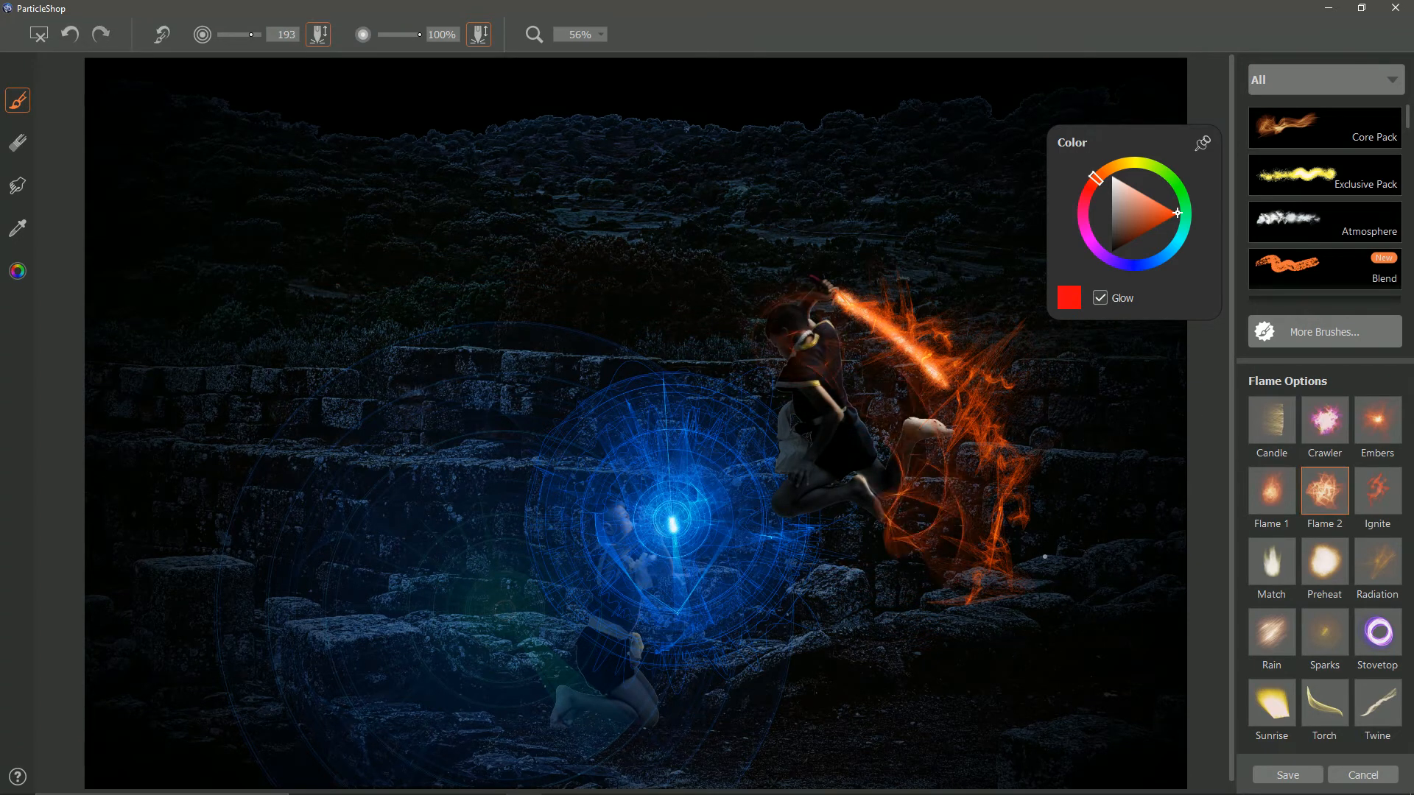
key("ctrl+z")
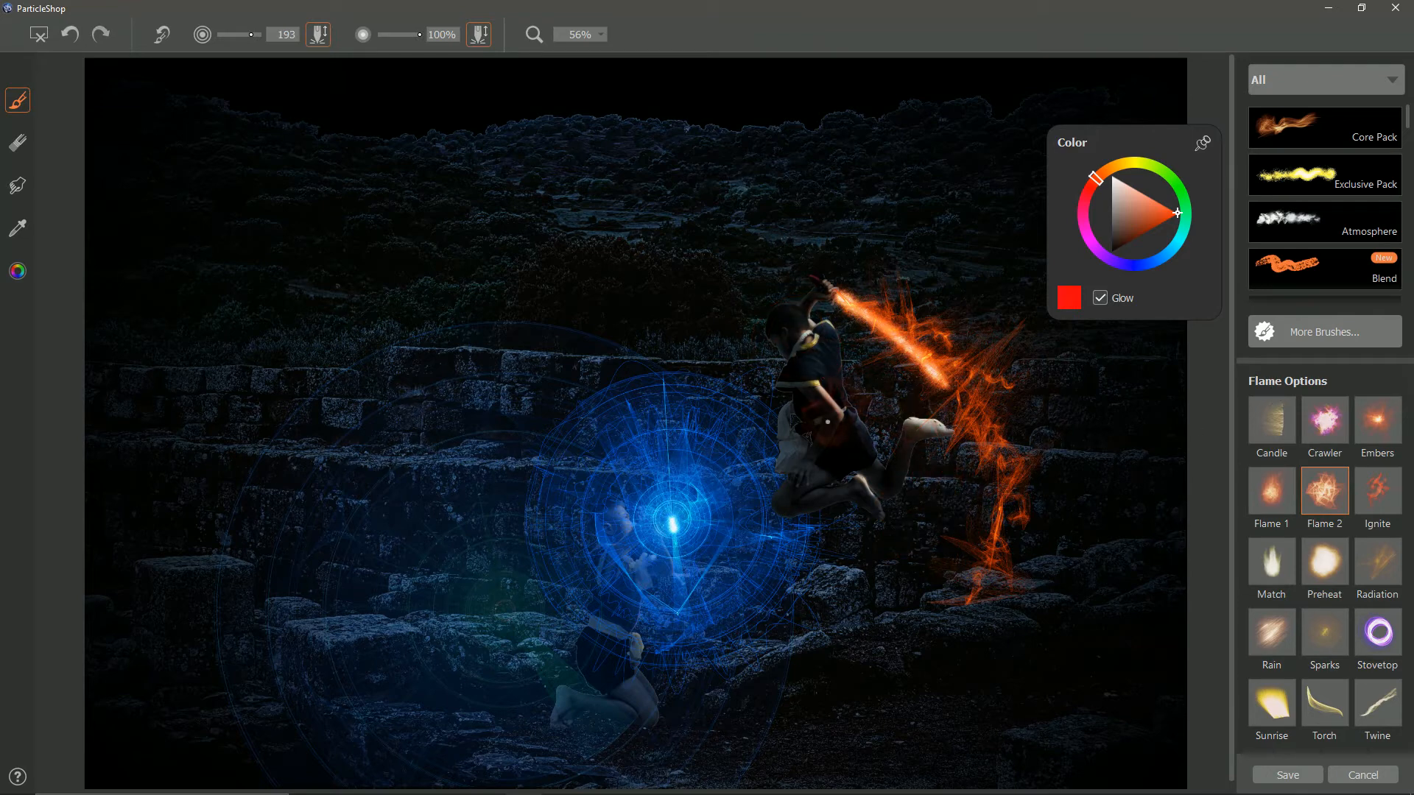
Stamp one large orange Embers burst on the attacker's torso, undoing rejected attempts.
left_click(1374, 410)
mouse_move(883, 435)
left_mouse_down()
mouse_move(851, 453)
mouse_move(839, 423)
mouse_move(846, 435)
left_mouse_up()
key("ctrl+z")
mouse_move(797, 328)
left_mouse_down()
mouse_move(875, 393)
mouse_move(876, 420)
mouse_move(824, 488)
mouse_move(934, 403)
mouse_move(866, 405)
mouse_move(878, 339)
mouse_move(864, 408)
mouse_move(853, 317)
mouse_move(883, 369)
mouse_move(880, 470)
mouse_move(800, 452)
mouse_move(834, 438)
mouse_move(808, 473)
mouse_move(810, 451)
mouse_move(824, 470)
mouse_move(901, 396)
mouse_move(848, 419)
left_mouse_up()
key("ctrl+z")
key("ctrl+z")
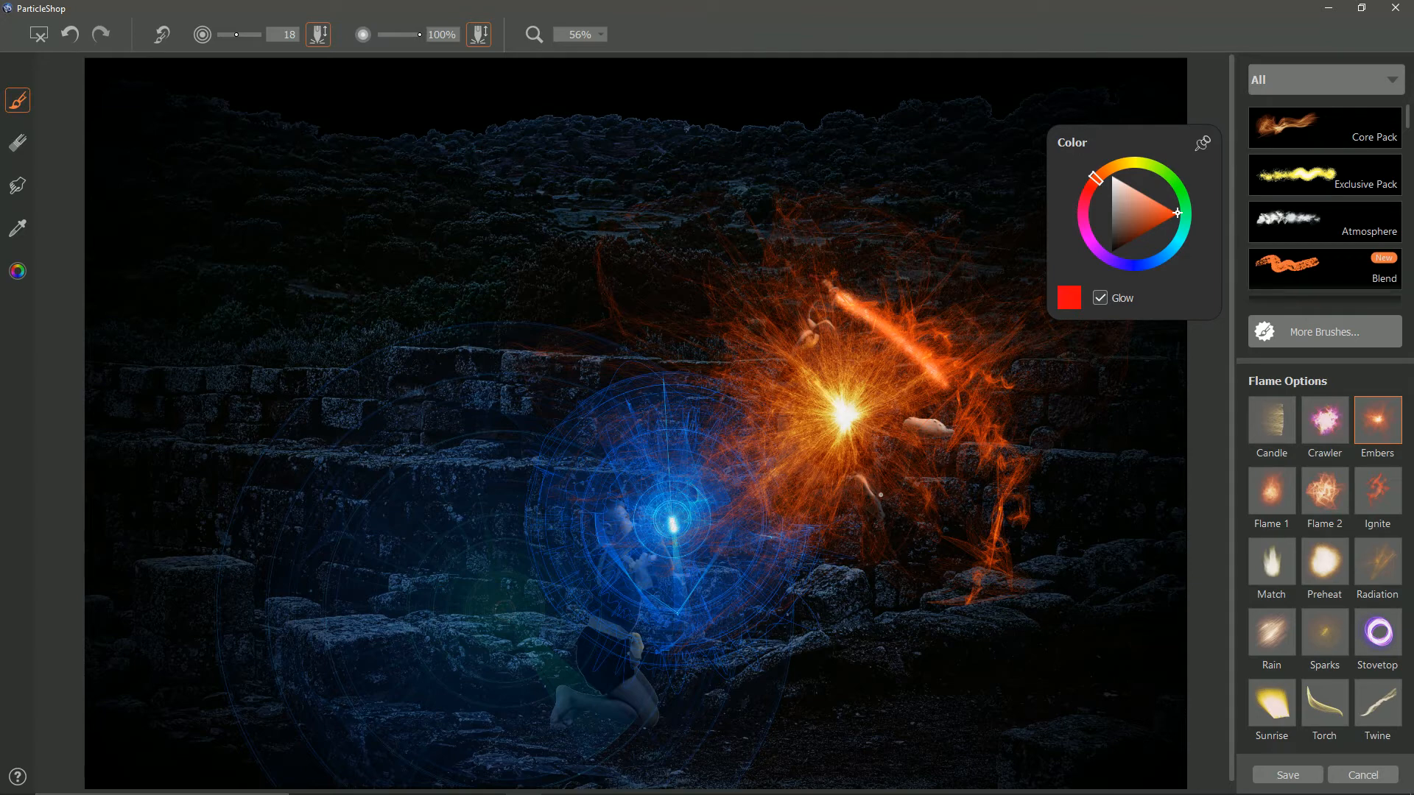
key("ctrl+z")
left_click_drag(843, 409, 840, 412)
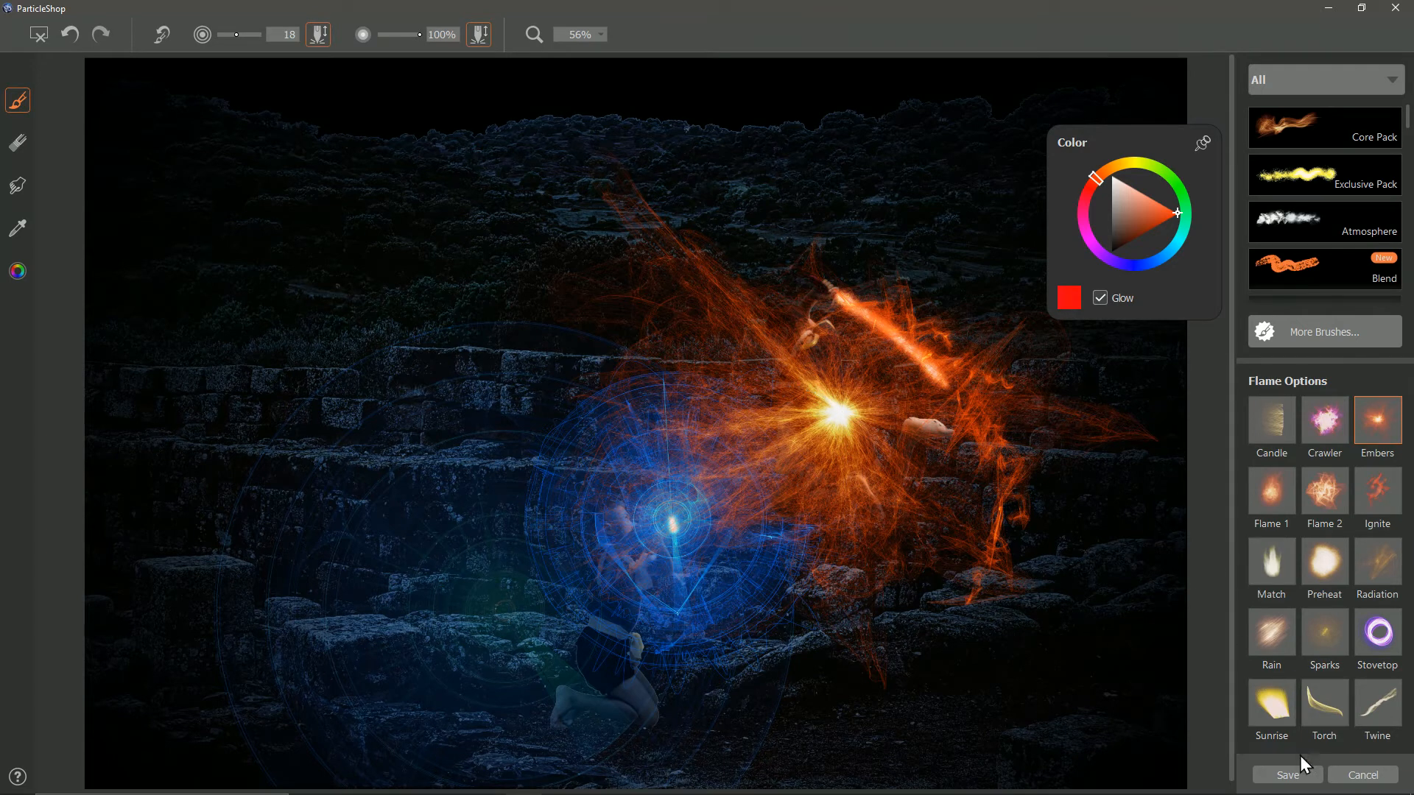
Save only the Embers burst's brushstrokes and copy them in PaintShop Pro.
left_click(1288, 775)
left_click(830, 469)
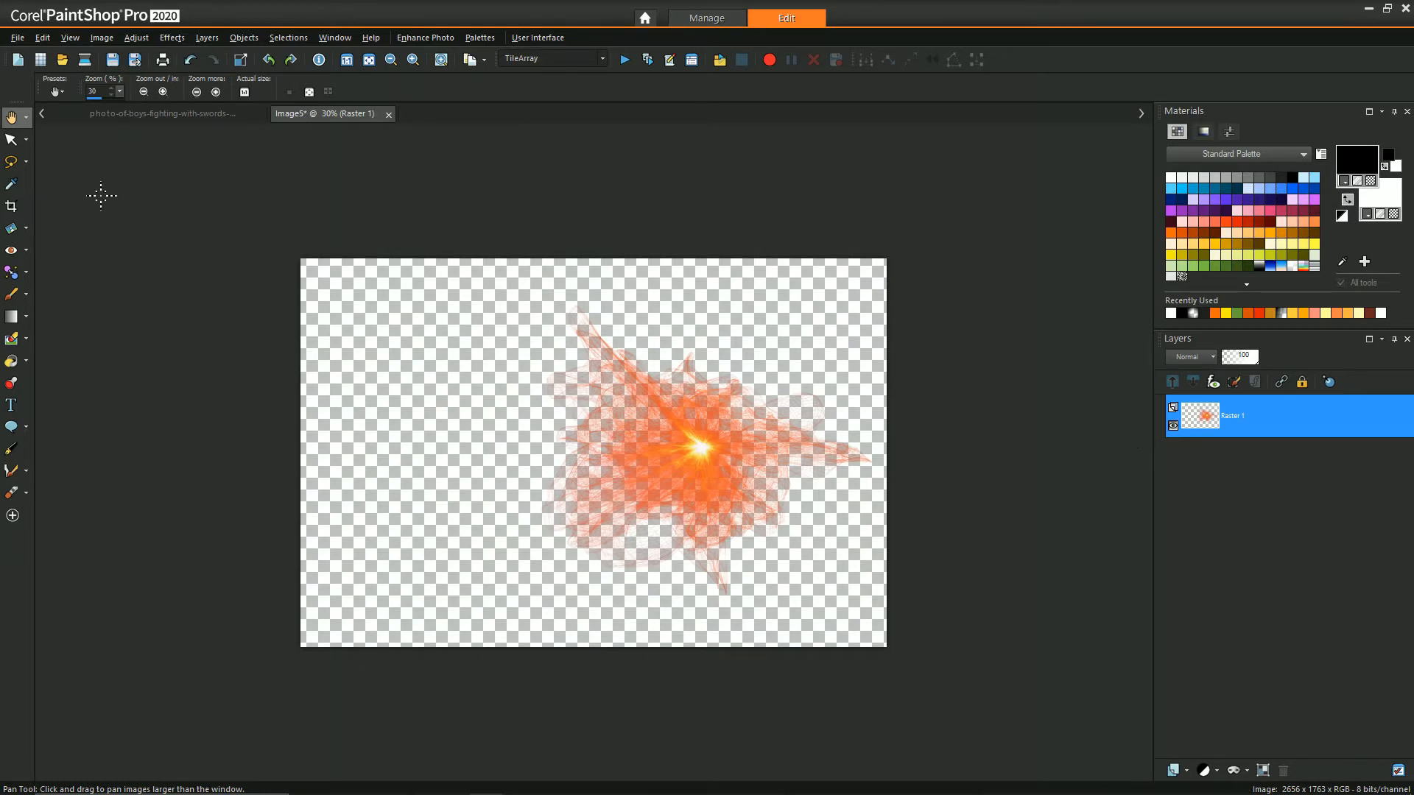
right_click(651, 417)
left_click(697, 462)
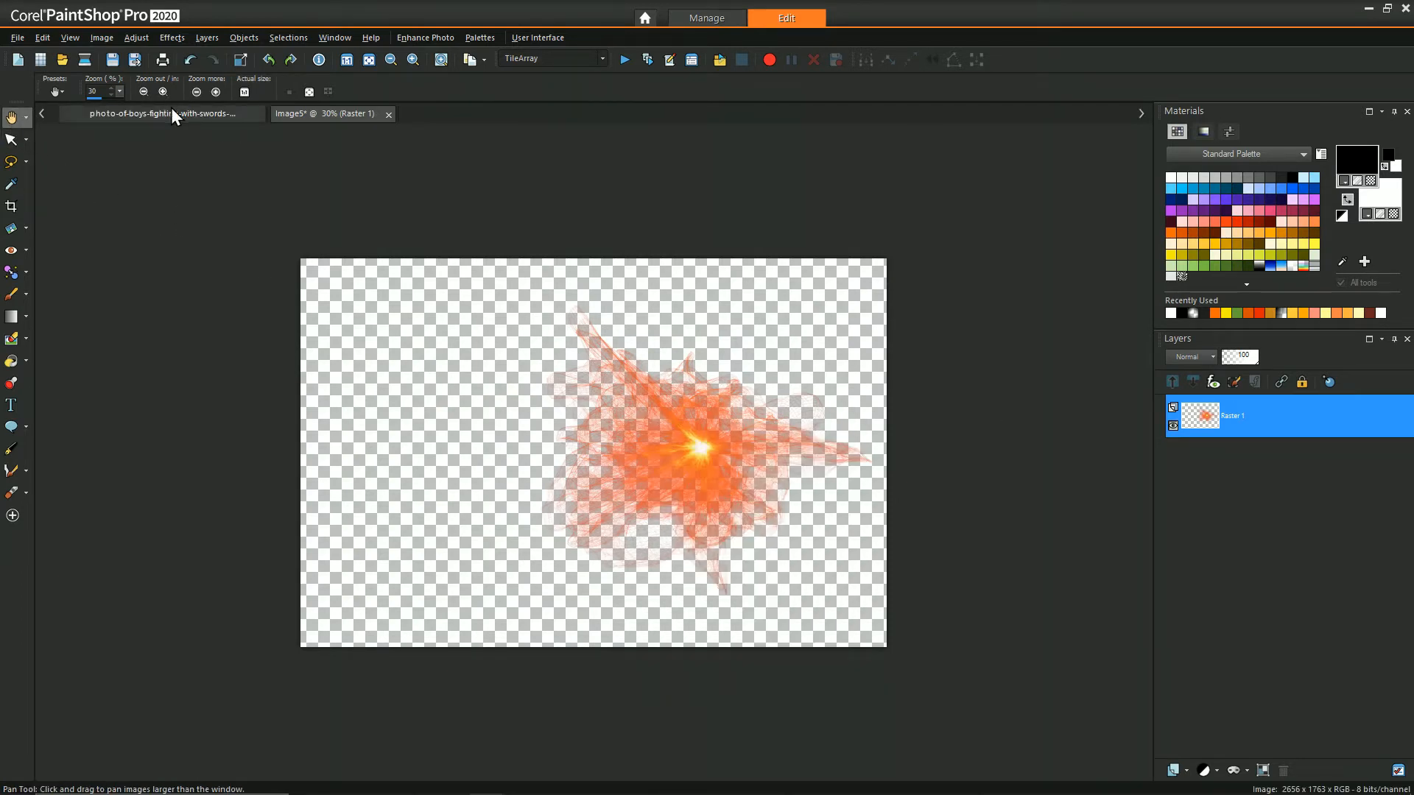
Paste the Embers burst into the composite as a new layer, center it on the attacker and place its layer directly below Attacker.
left_click(177, 115)
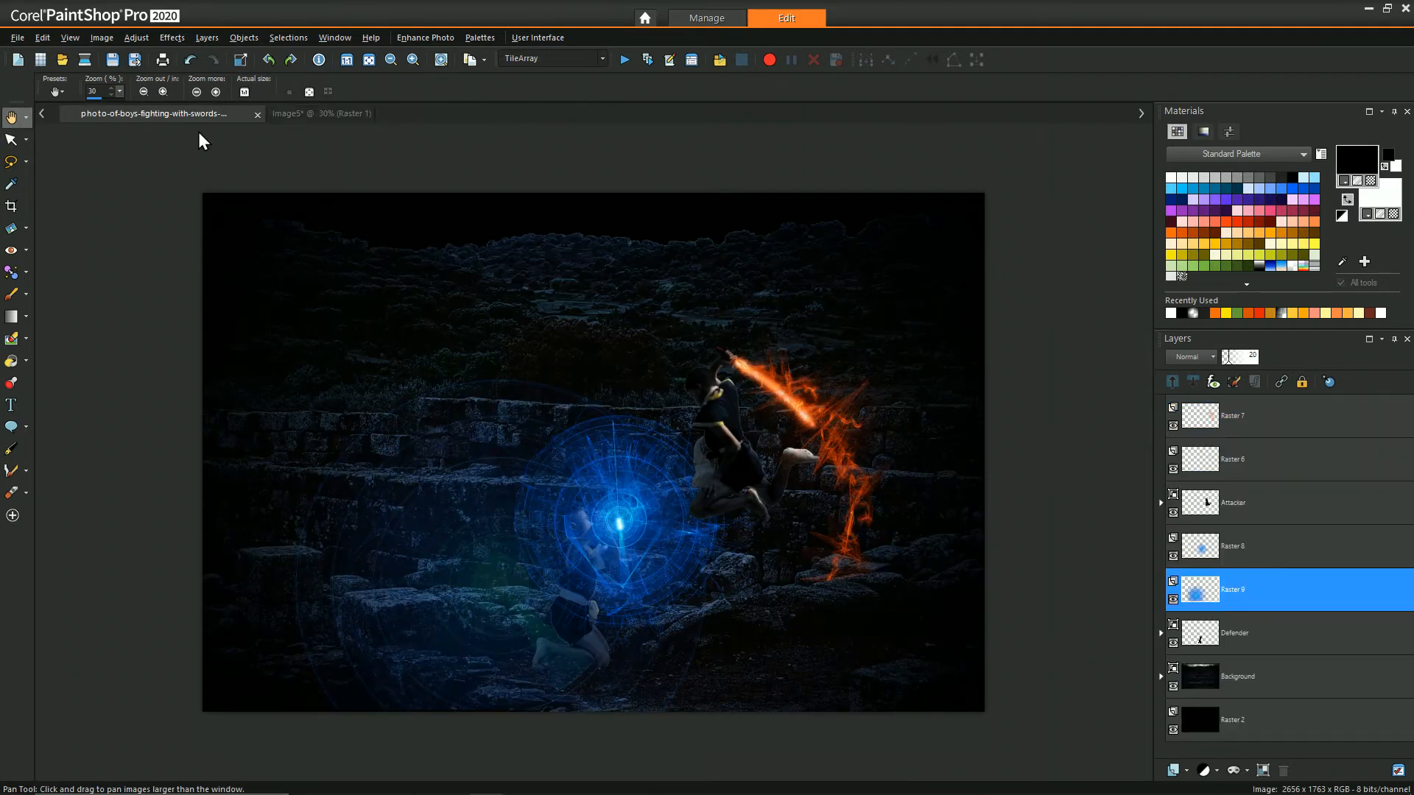
left_click(1253, 503)
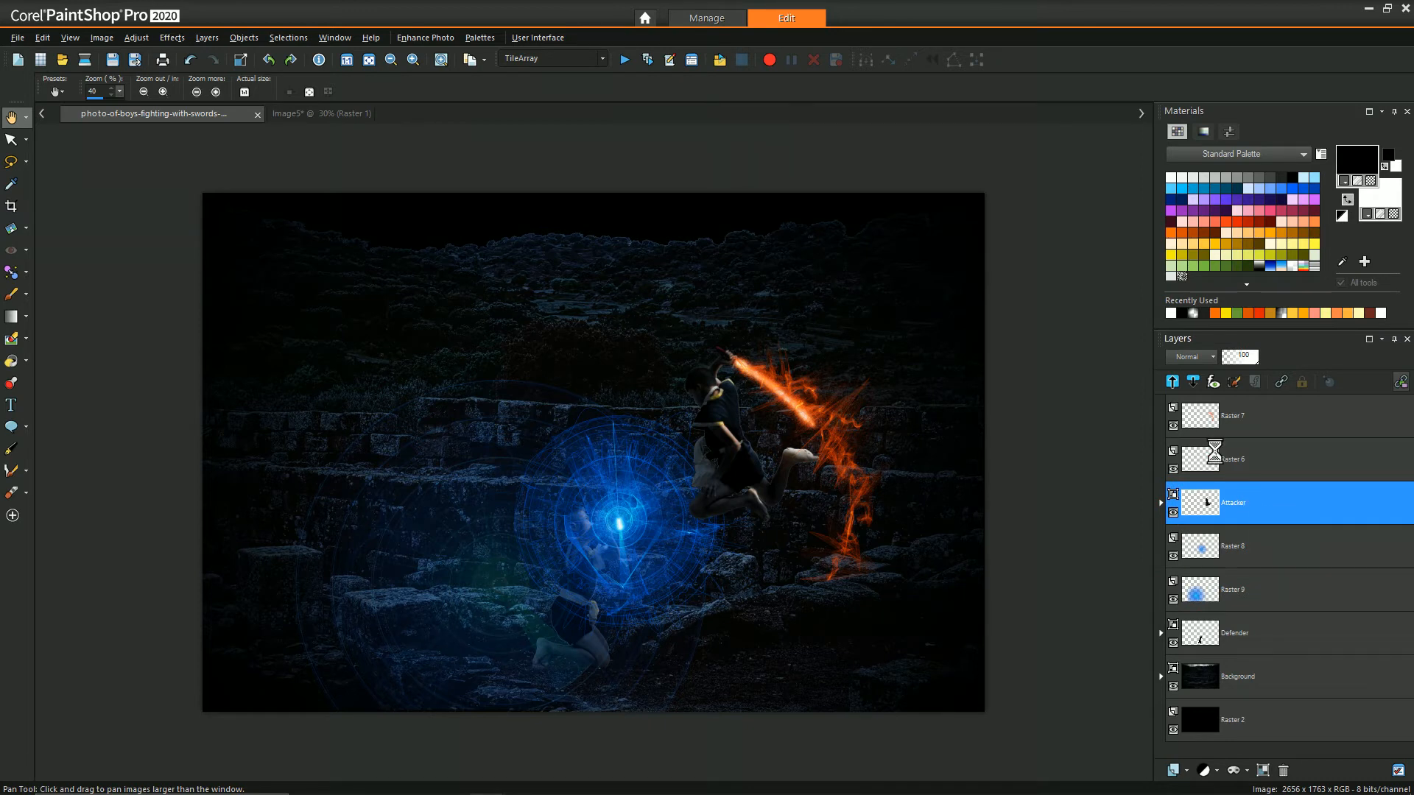
key("ctrl+l")
left_click(11, 139)
left_click_drag(594, 452, 734, 435)
left_click_drag(1271, 506, 1262, 556)
Rotate the orange burst behind the attacker to an angle of about 243 degrees and set the Pick transform mode to Scale.
left_click_drag(773, 437, 715, 332)
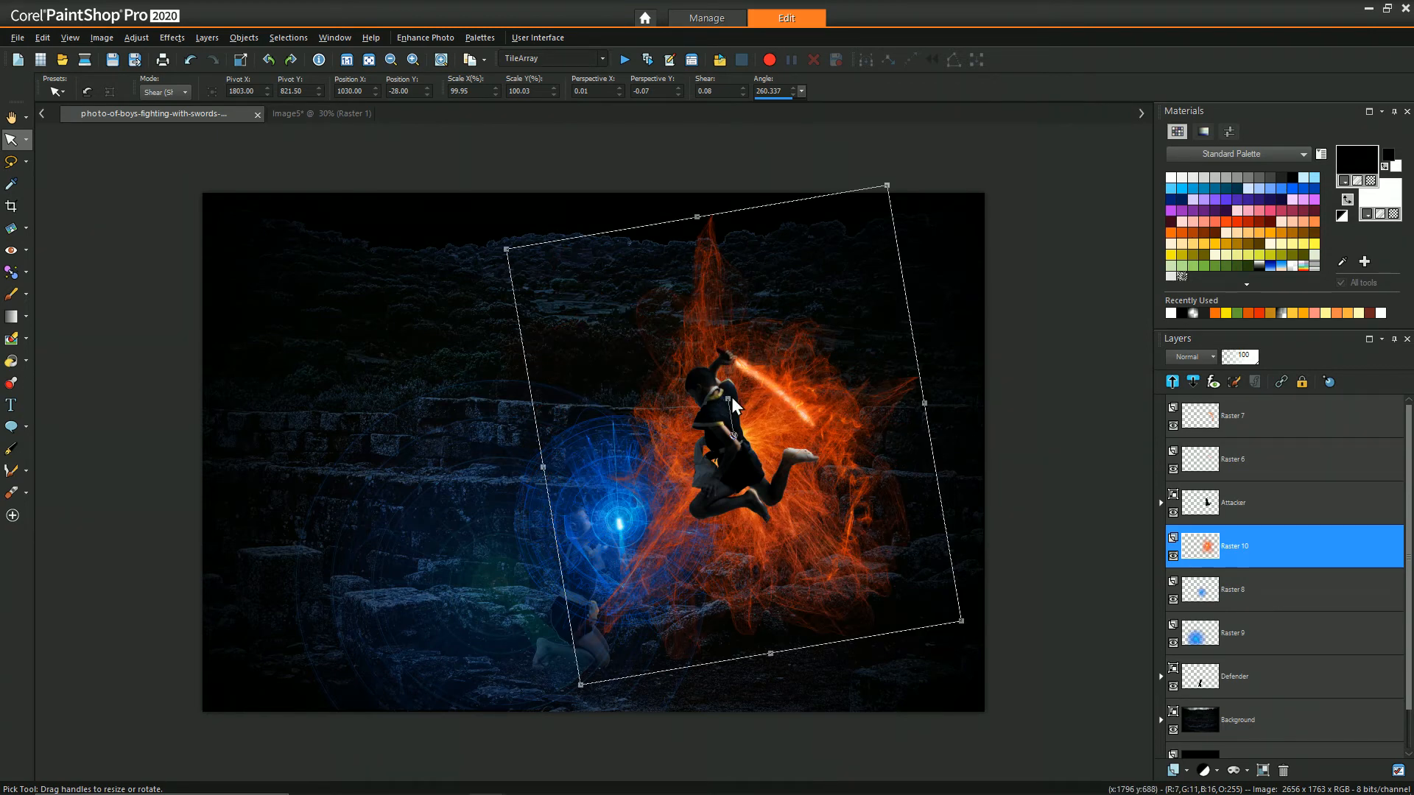
left_click_drag(732, 399, 711, 393)
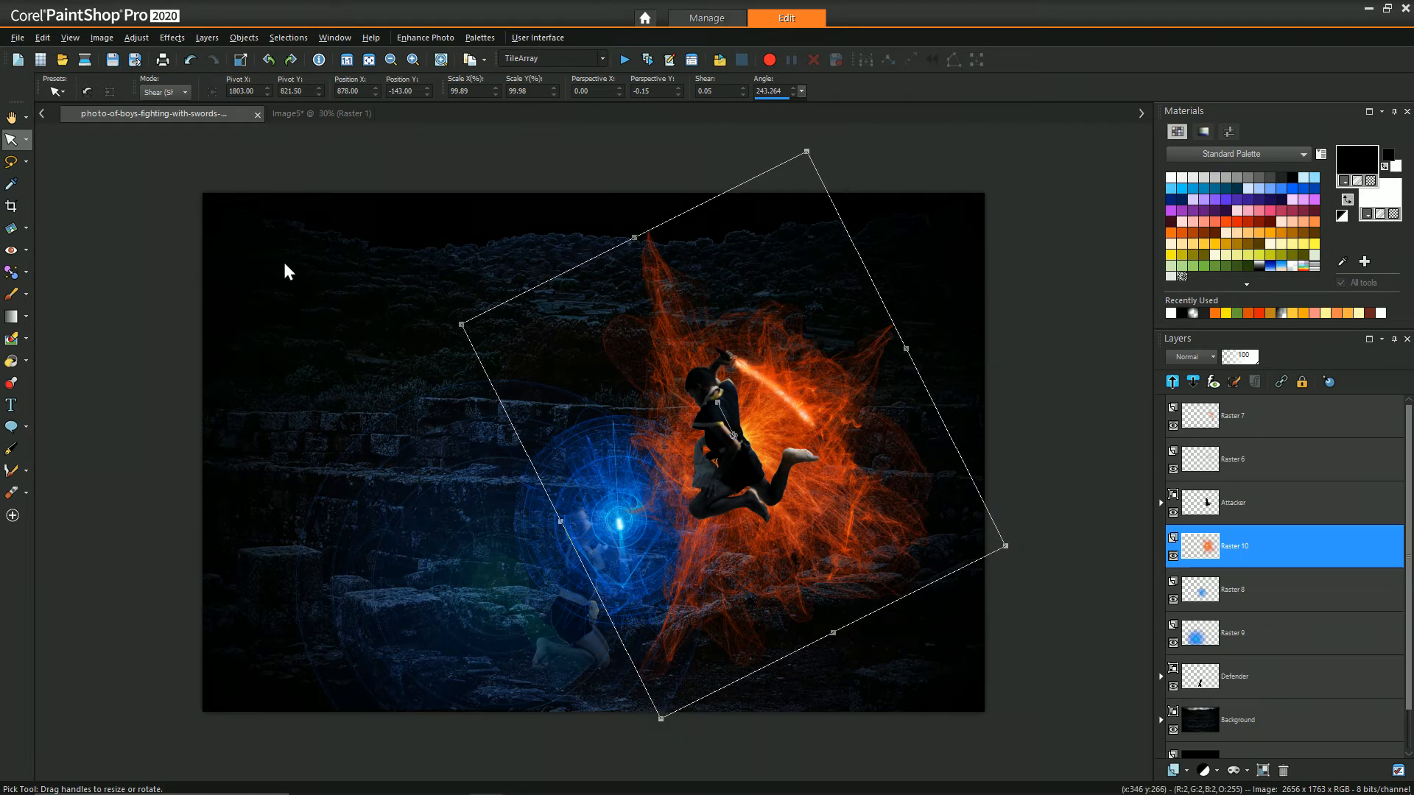
left_click(185, 91)
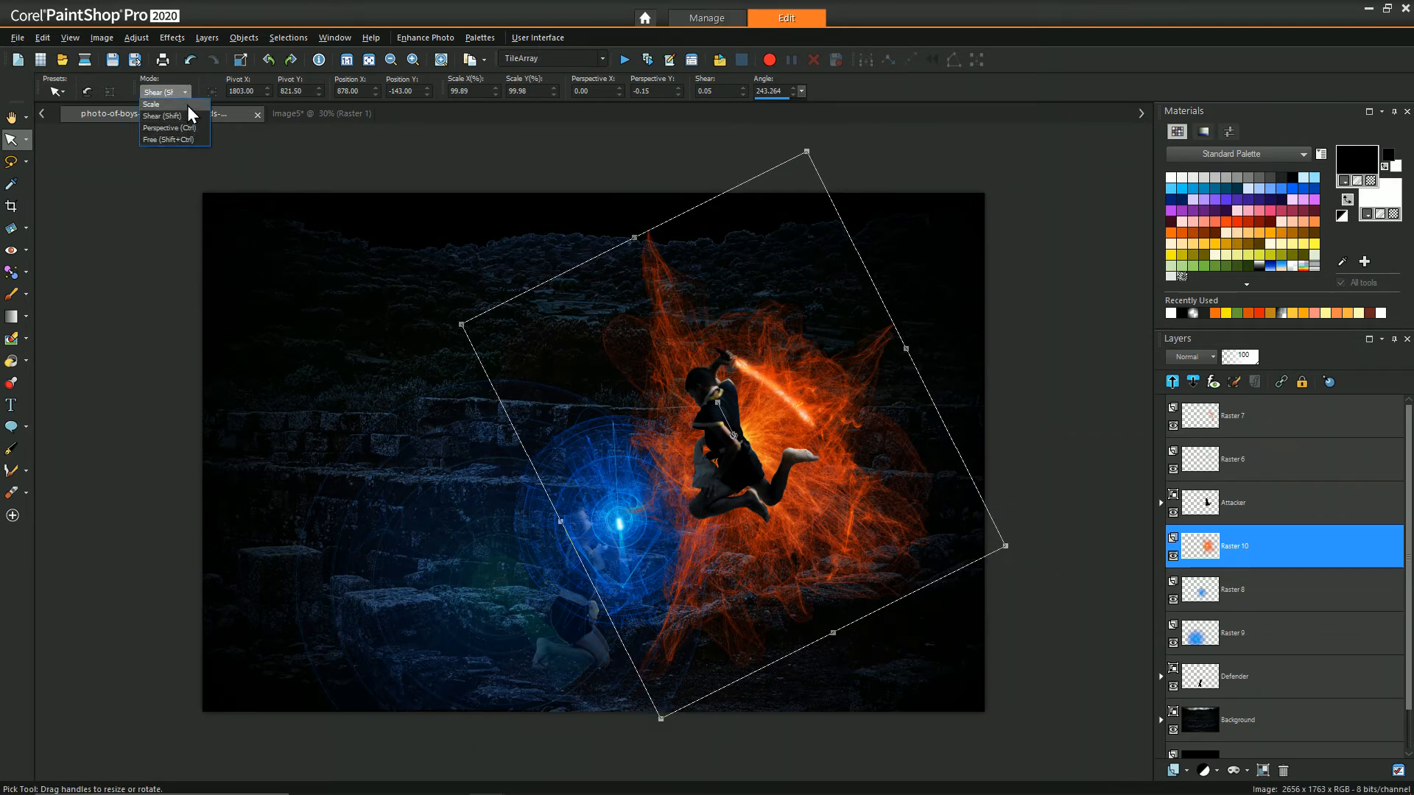
left_click(187, 105)
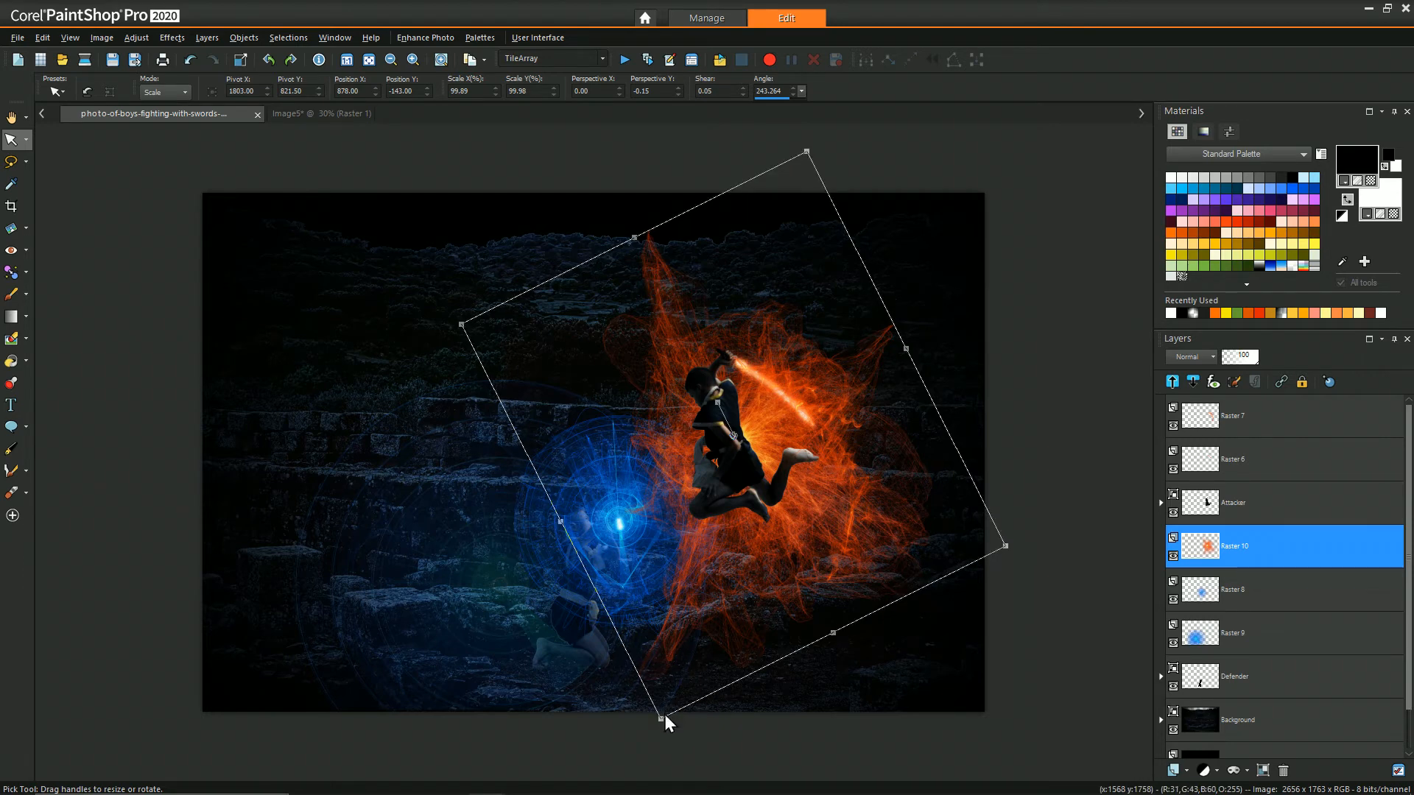
Scale the orange burst down to about 79% and re-center it behind the attacker.
left_click_drag(658, 719, 691, 594)
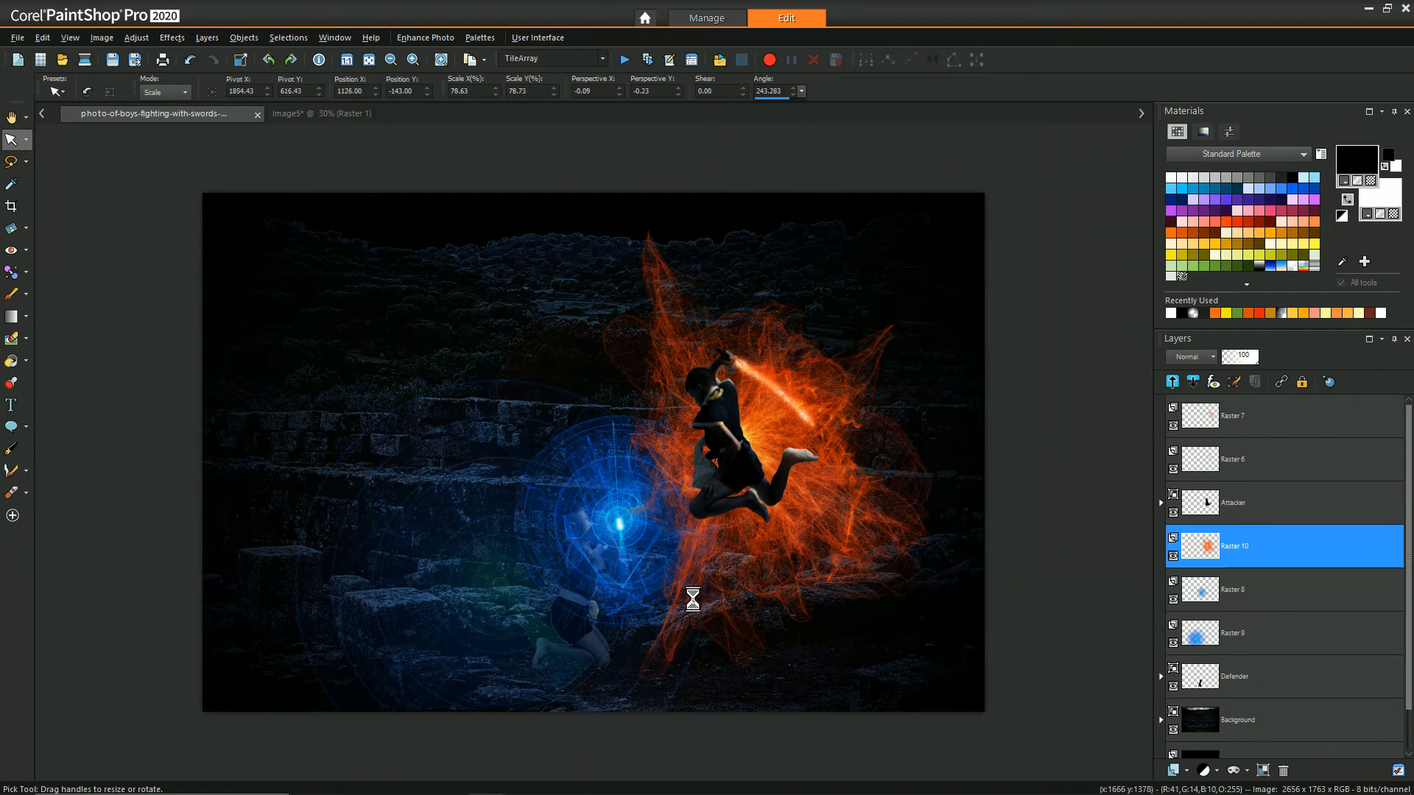
left_click_drag(746, 383, 731, 431)
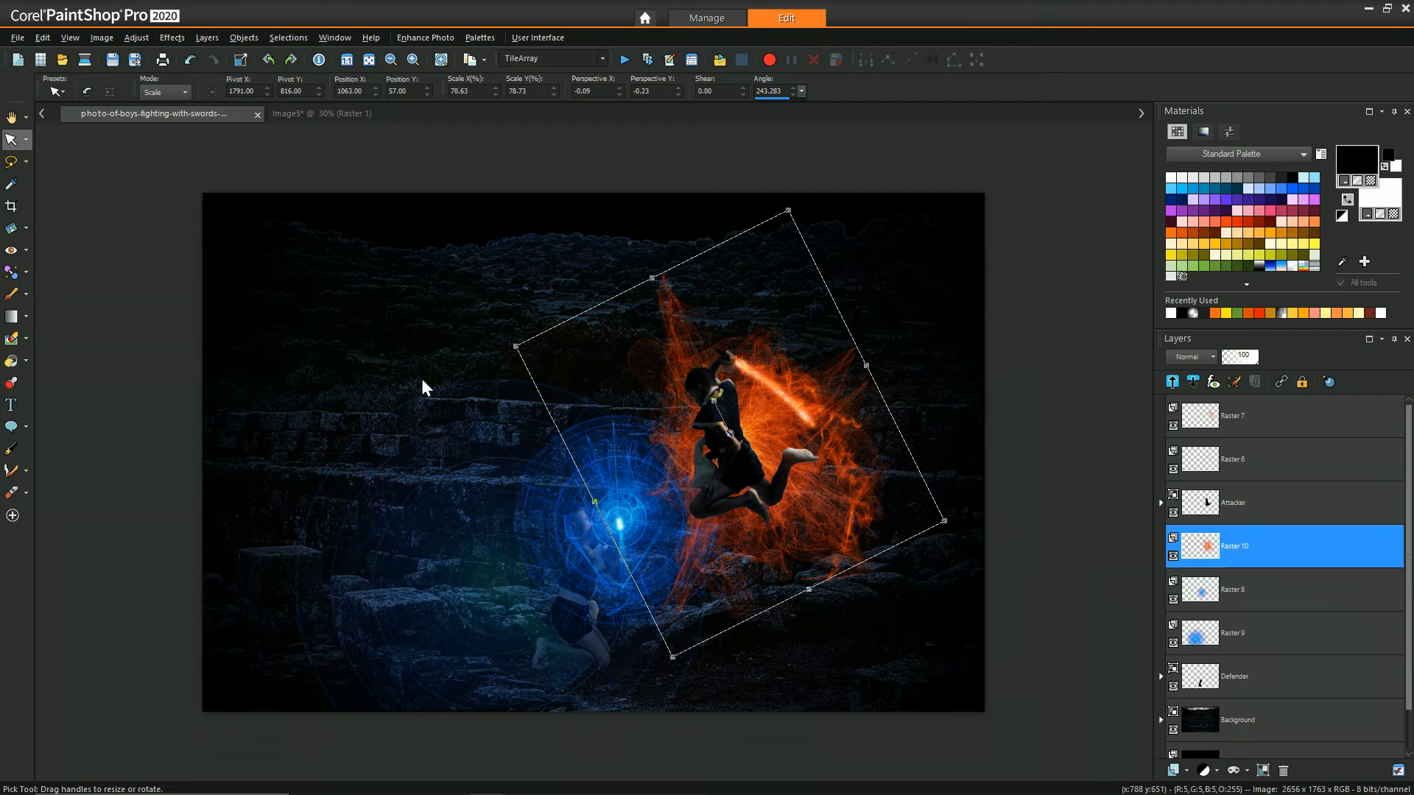
left_click(11, 117)
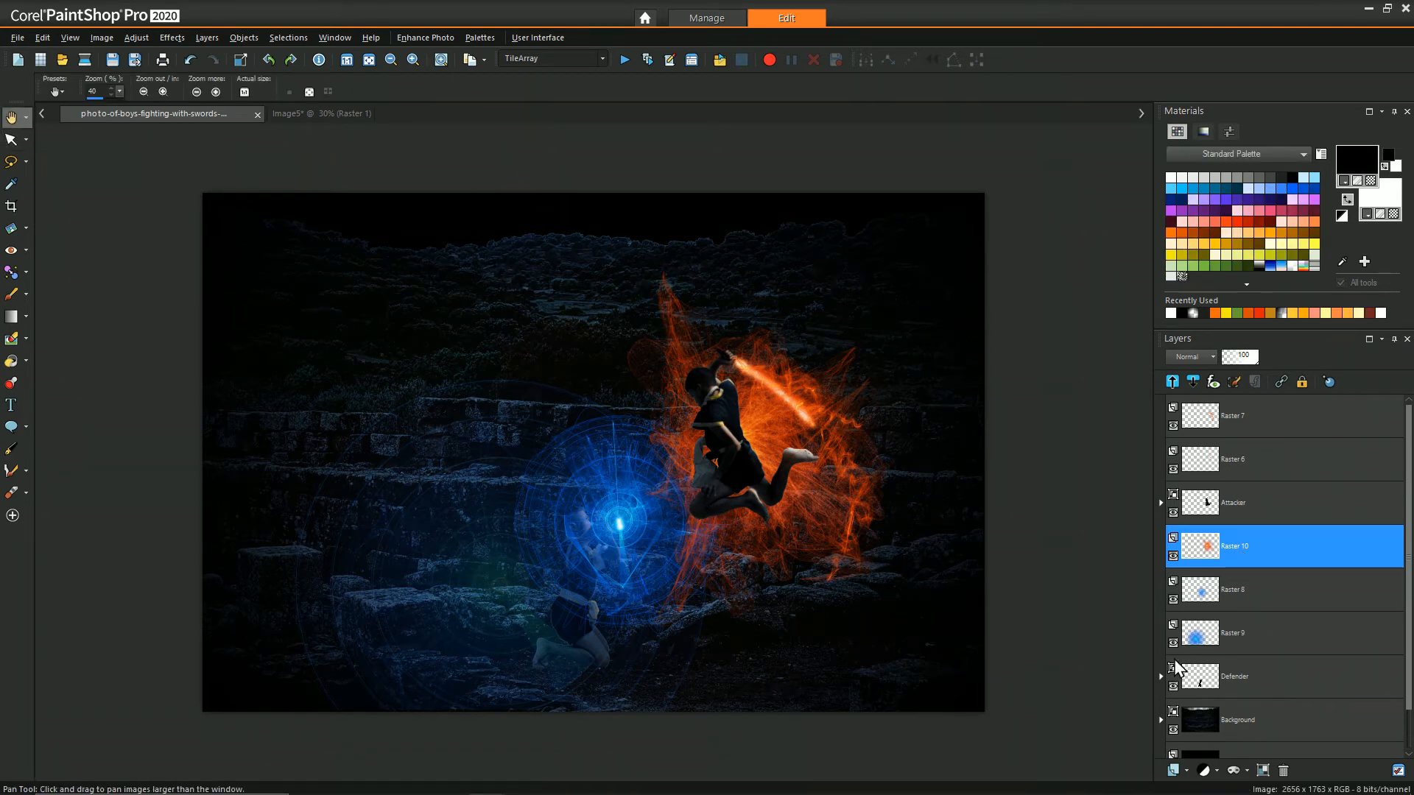
Expand the Background group and turn on its original ancient-archaeology-architecture-blocks-269071 photo layer.
scroll(1271, 695, "down", 1)
left_click(1249, 689)
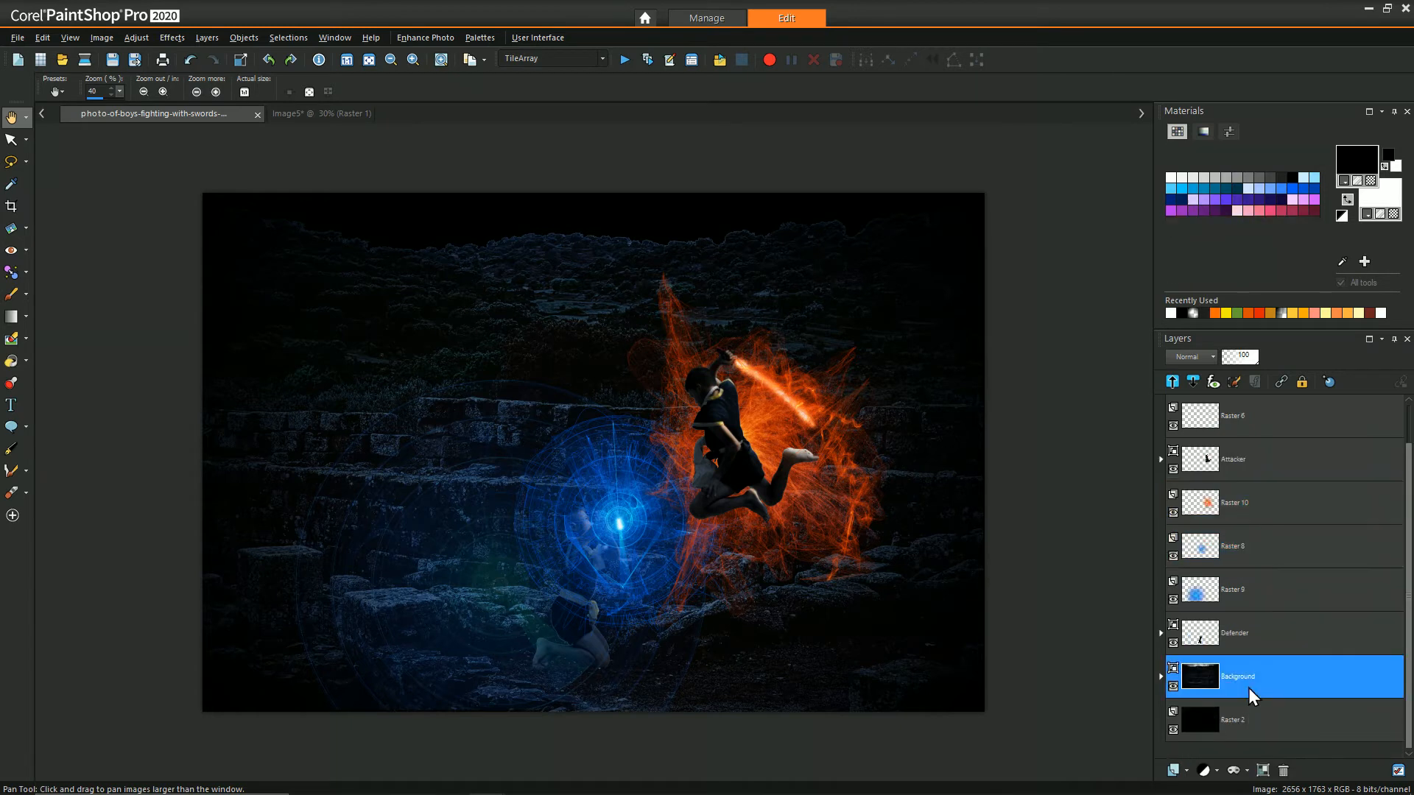
left_click(1160, 676)
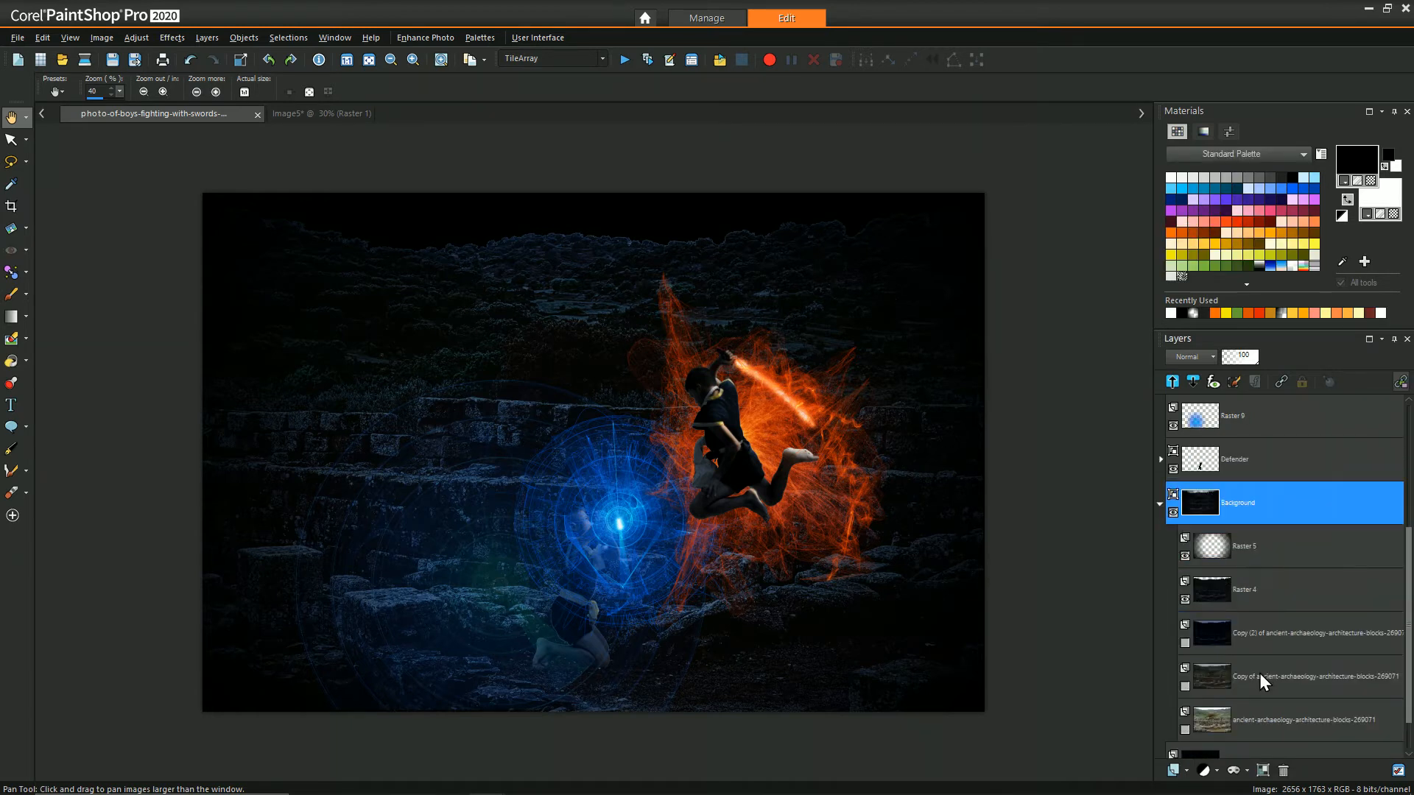
left_click(1252, 594)
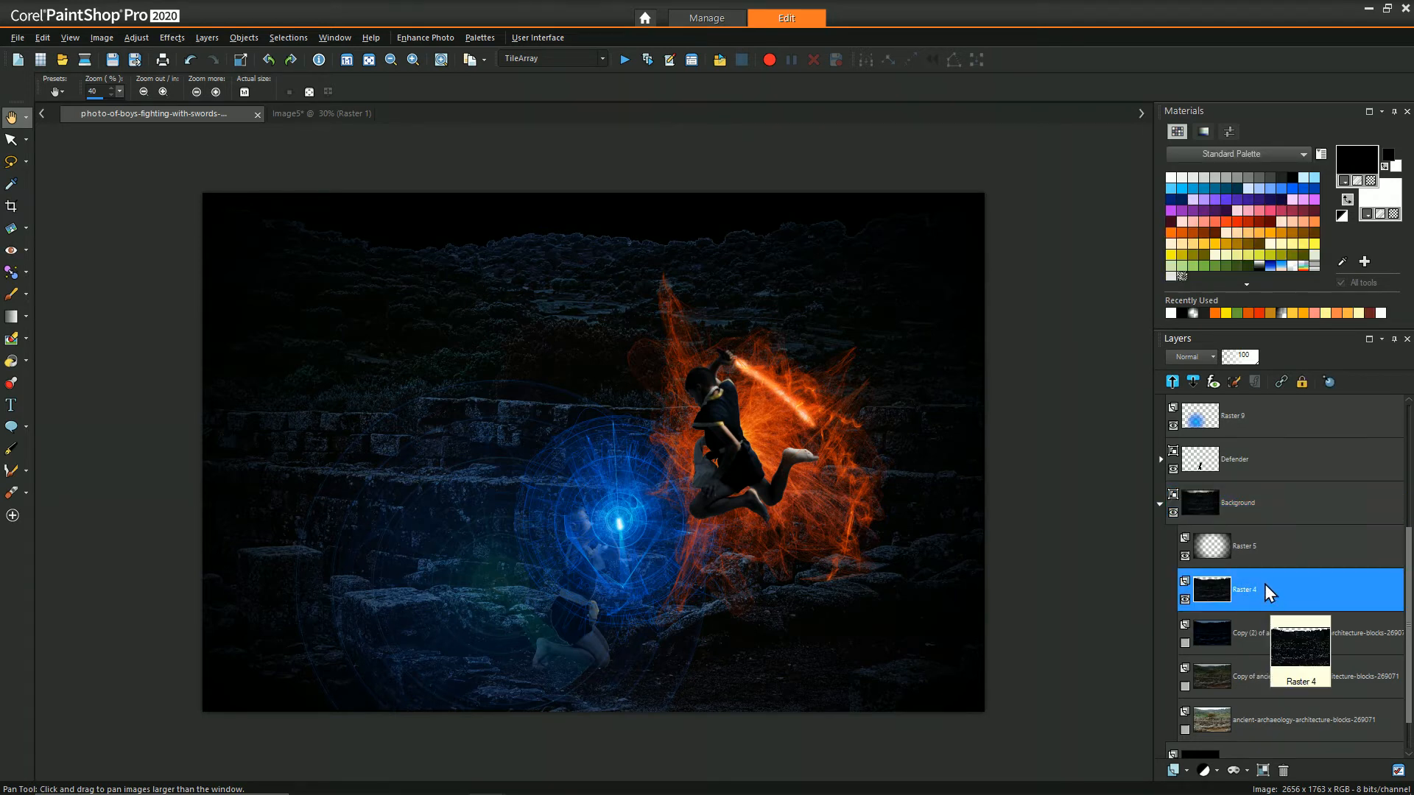
left_click(1254, 632)
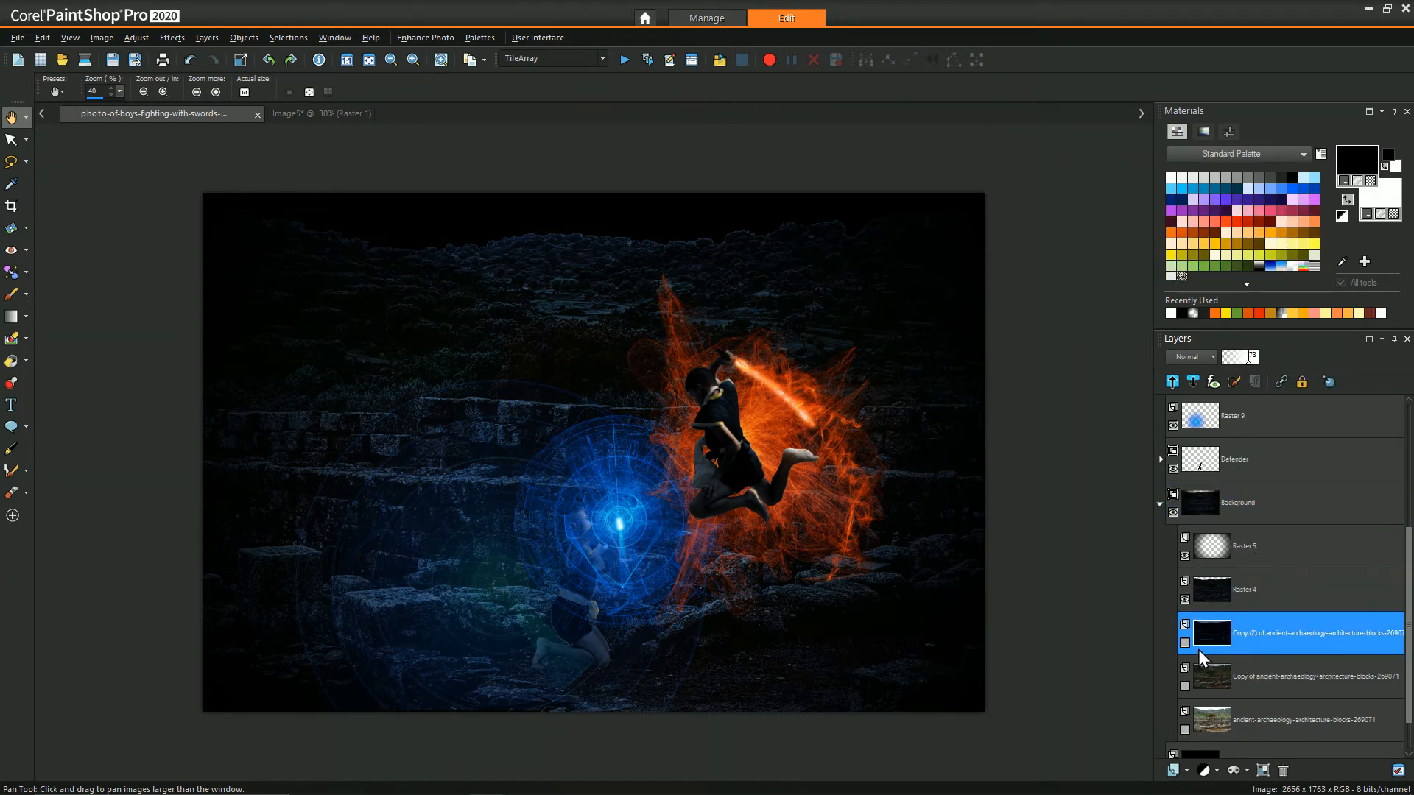
left_click(1249, 716)
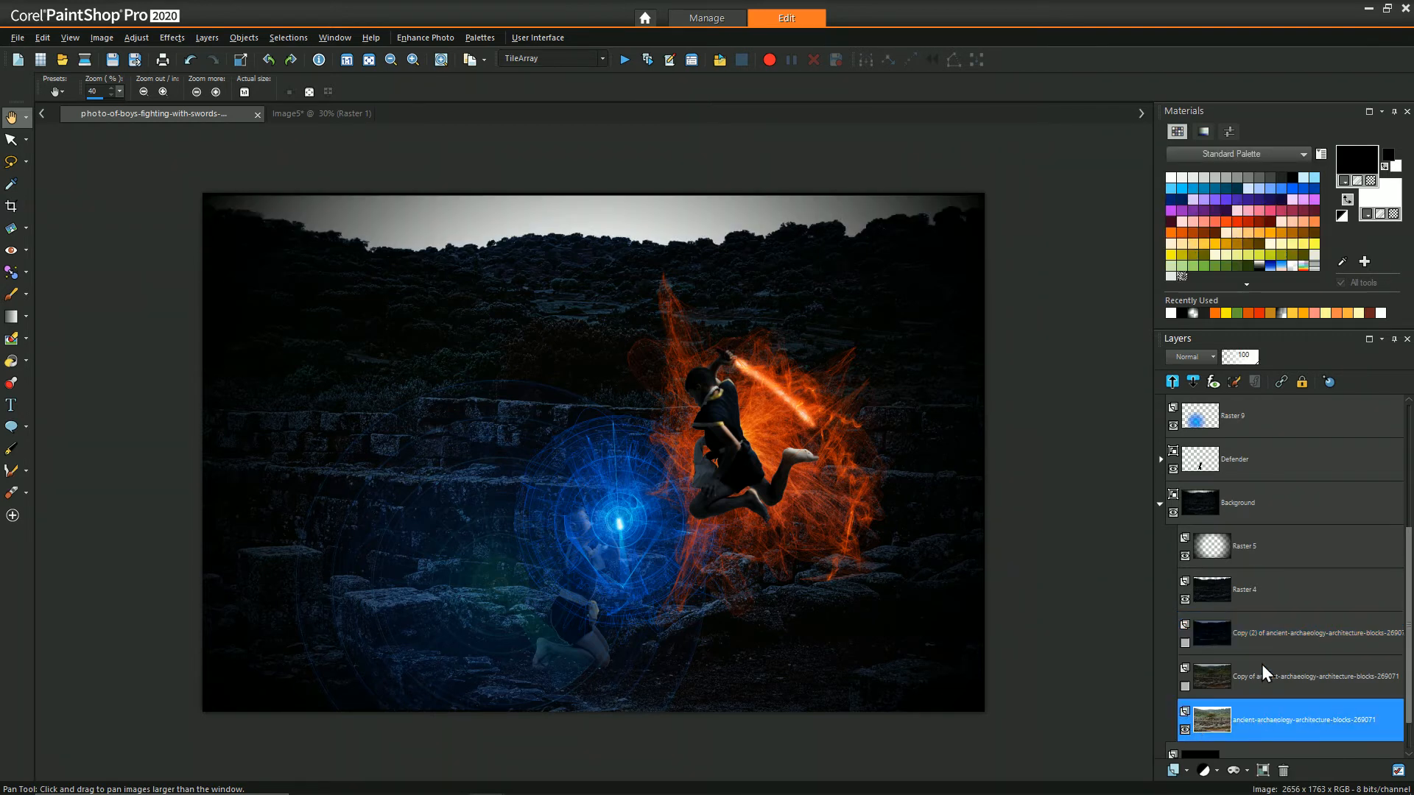
Delete the sky from the original photo layer using a full-width rectangular selection, and clear the selection.
mouse_move(1243, 549)
left_click(26, 162)
left_click(74, 162)
mouse_move(167, 164)
left_mouse_down()
mouse_move(985, 236)
mouse_move(1006, 278)
left_mouse_up()
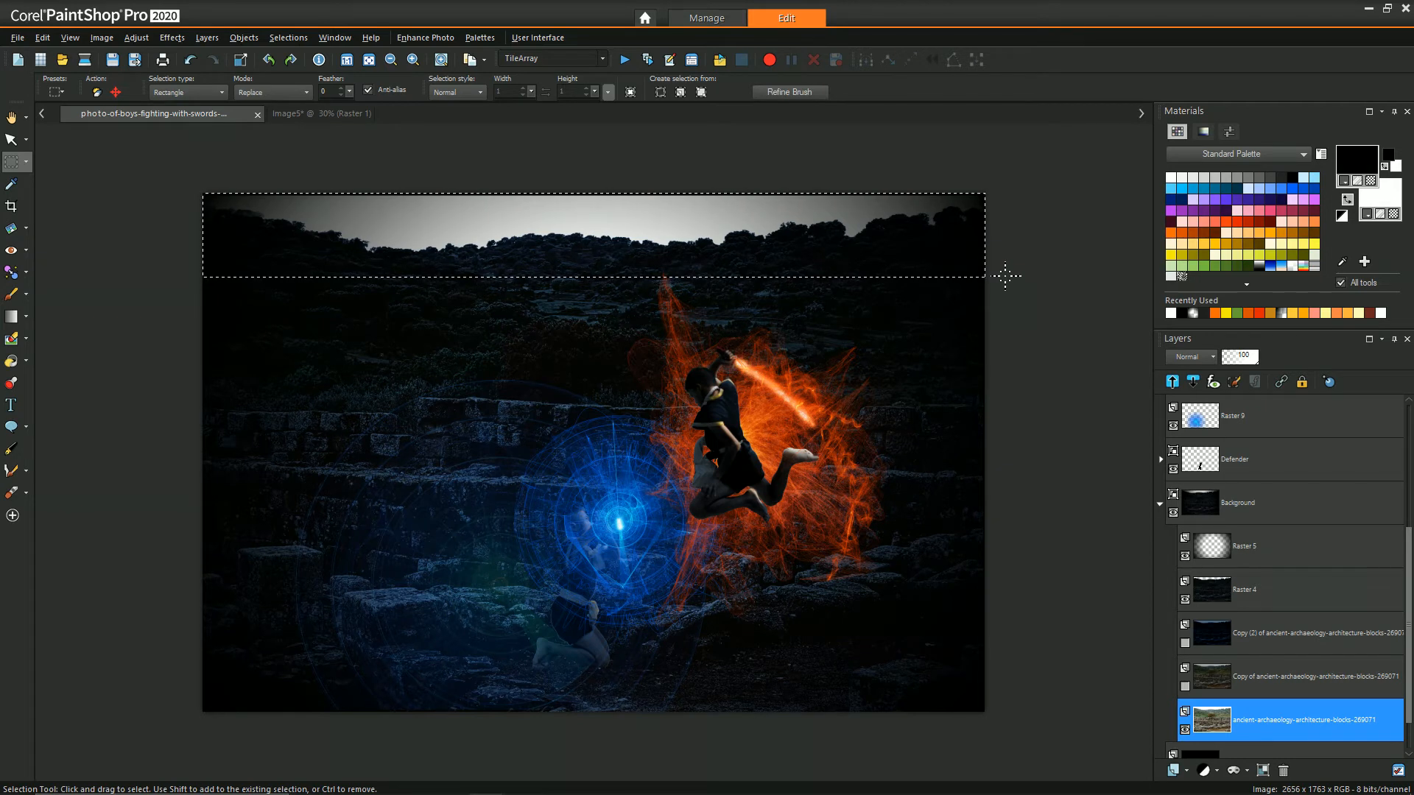
key("Delete")
key("ctrl+d")
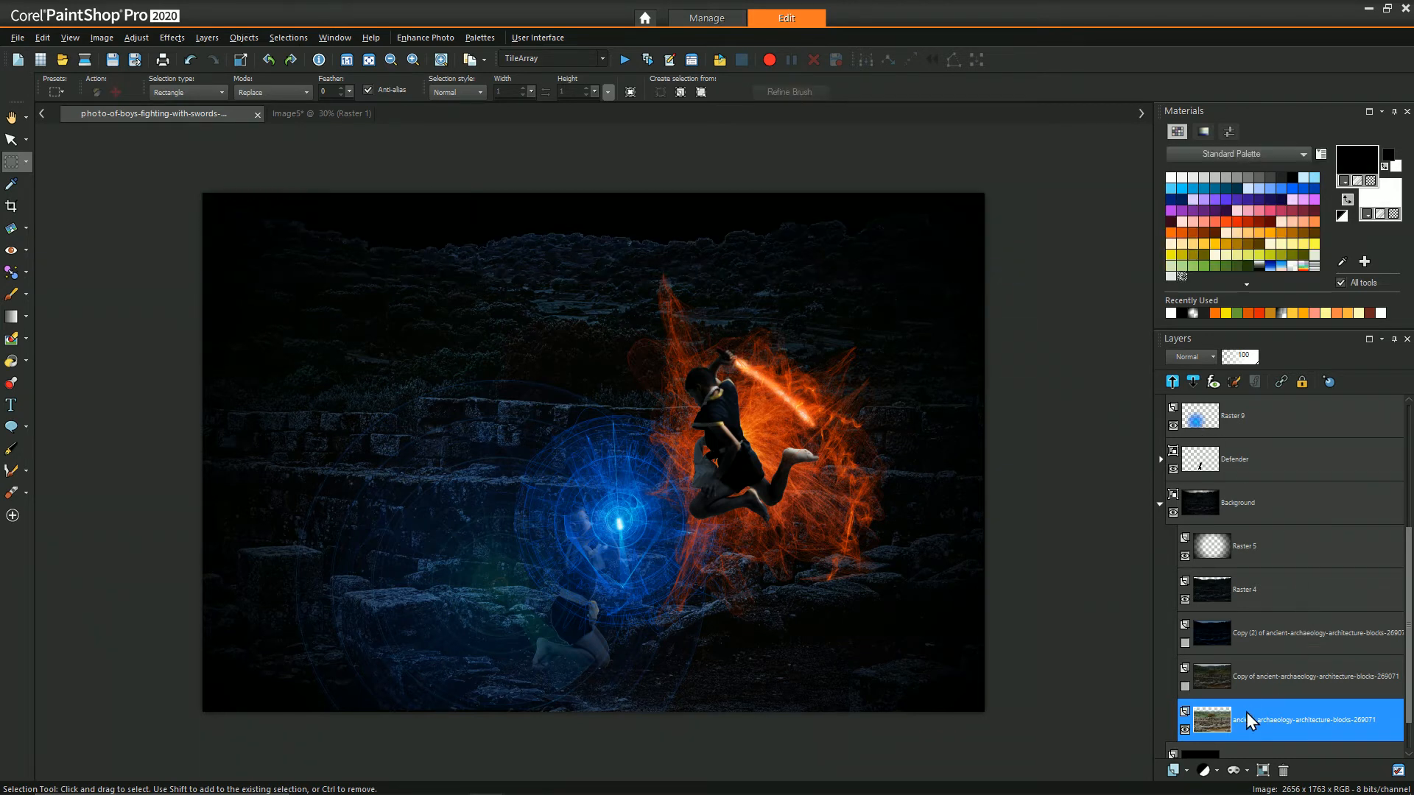
Add a white Show All mask to the Raster 4 layer in the Background group.
left_click(1247, 773)
left_click(1259, 742)
left_click(1248, 587)
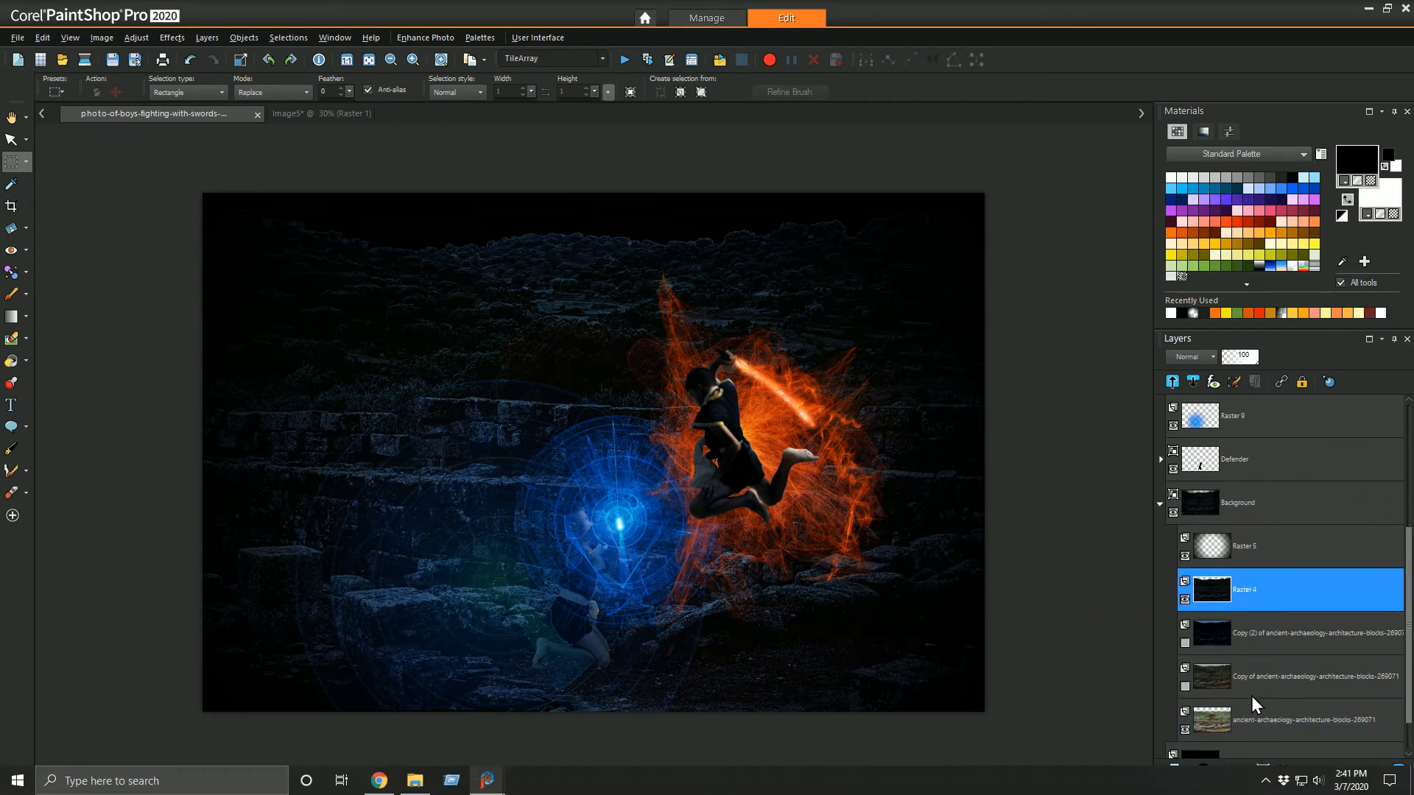
left_click(1247, 773)
left_click(1266, 666)
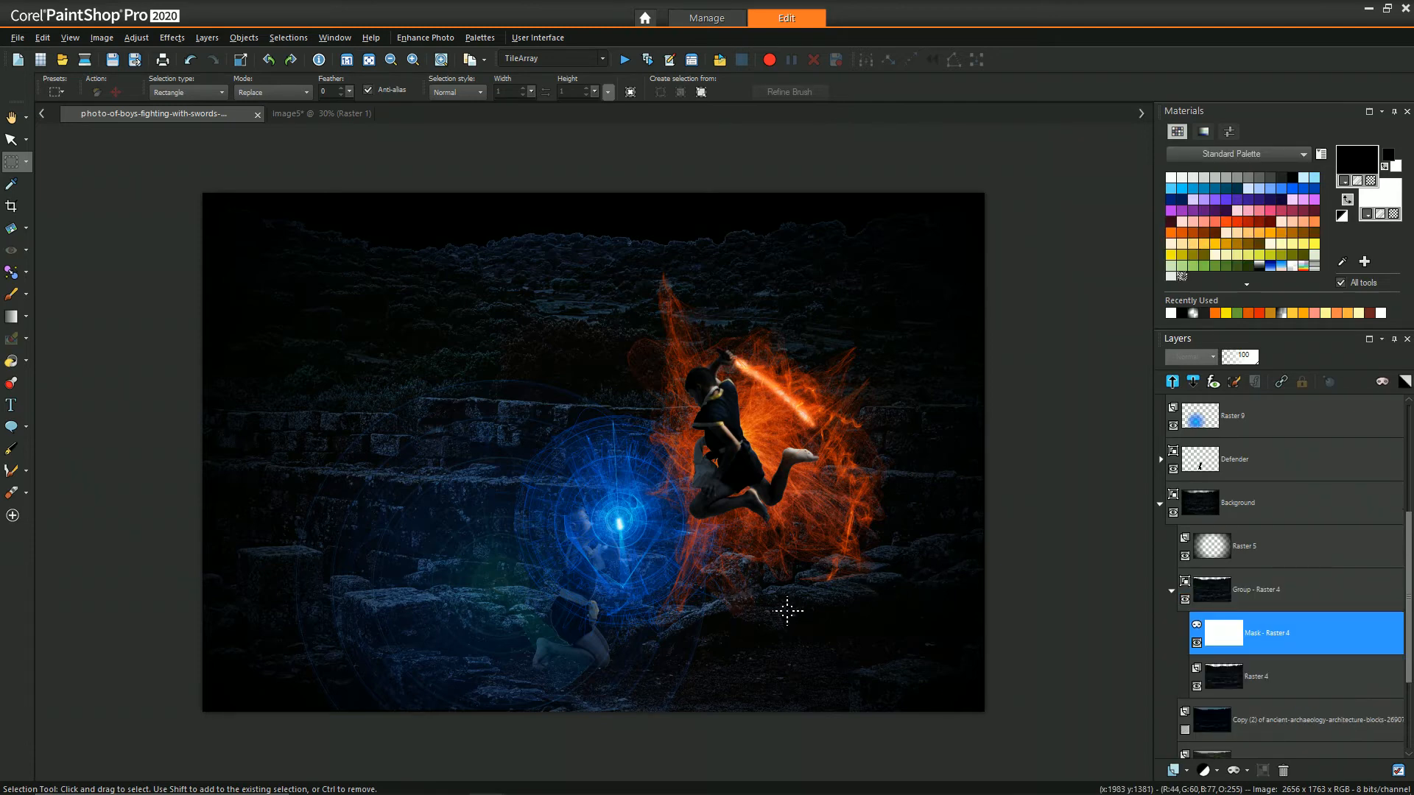
Paint black on the Raster 4 mask over the ground beneath the fighters with a size 179 brush at 72 opacity.
scroll(788, 611, "down", 2)
scroll(718, 677, "up", 2)
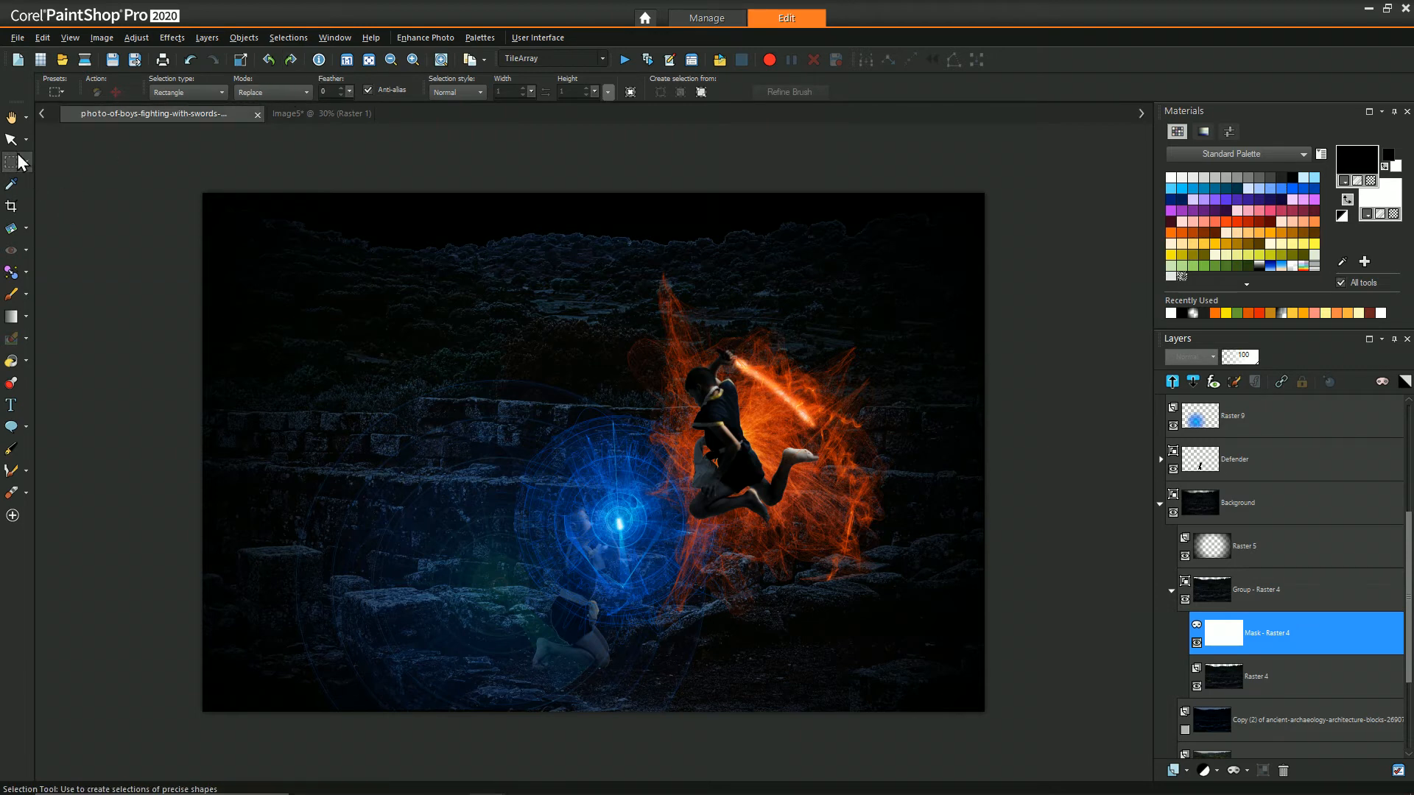
left_click(11, 293)
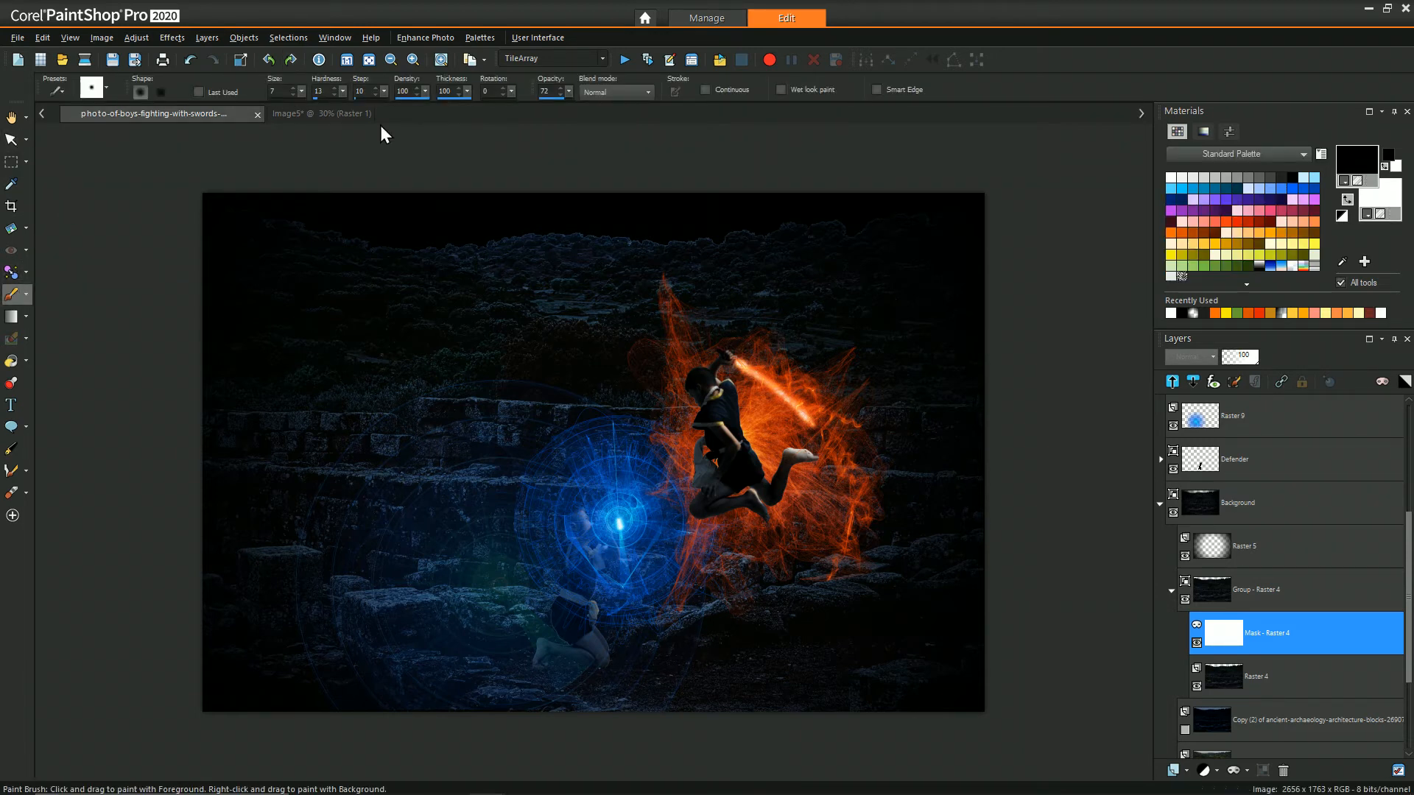
mouse_move(752, 591)
left_mouse_down()
mouse_move(740, 462)
mouse_move(726, 469)
mouse_move(753, 599)
mouse_move(727, 665)
mouse_move(841, 675)
mouse_move(628, 685)
mouse_move(710, 685)
mouse_move(524, 666)
left_mouse_up()
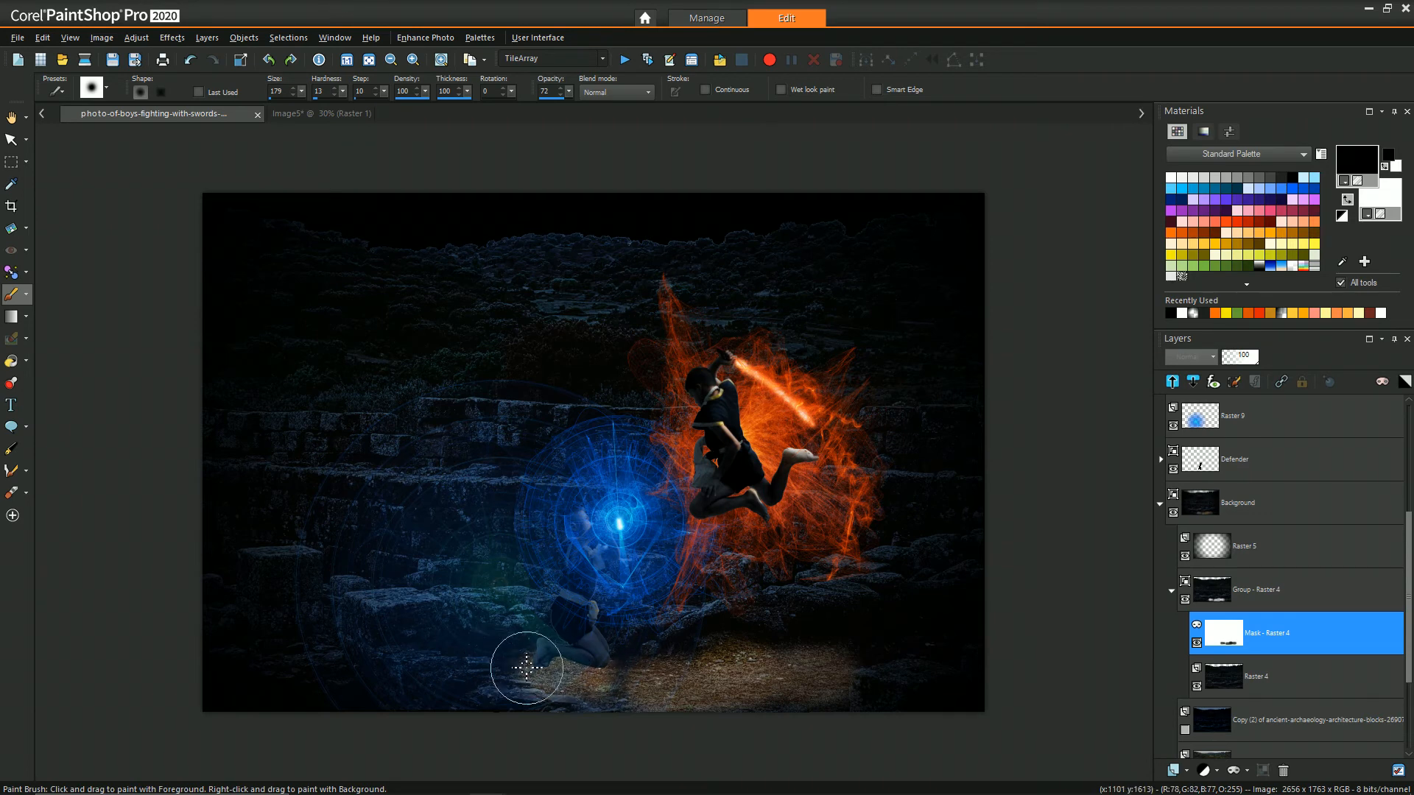
mouse_move(449, 635)
left_mouse_down()
mouse_move(553, 661)
mouse_move(767, 643)
mouse_move(702, 646)
mouse_move(713, 630)
mouse_move(818, 630)
mouse_move(585, 670)
mouse_move(622, 683)
left_mouse_up()
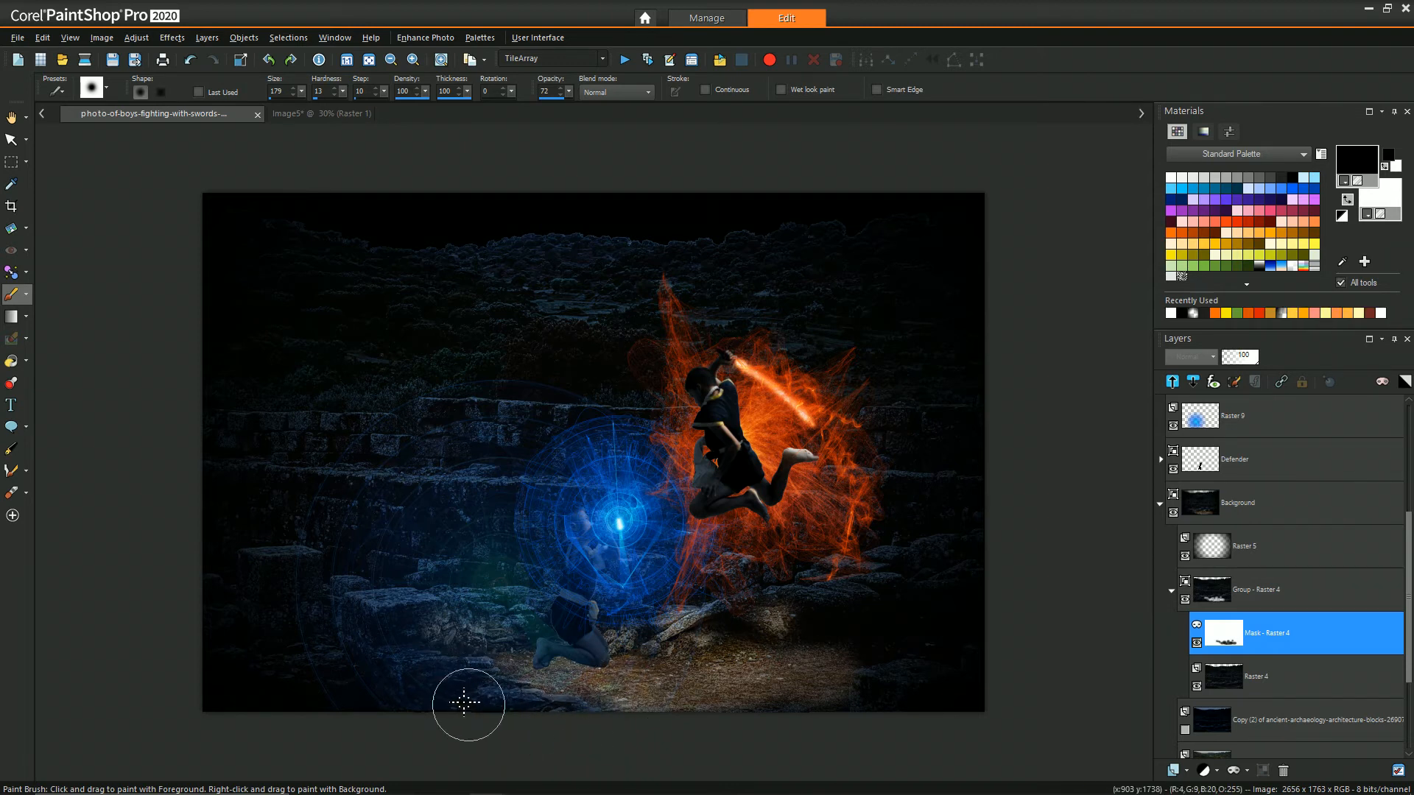
mouse_move(760, 717)
left_mouse_down()
mouse_move(807, 714)
mouse_move(843, 688)
mouse_move(829, 709)
mouse_move(814, 633)
mouse_move(863, 642)
left_mouse_up()
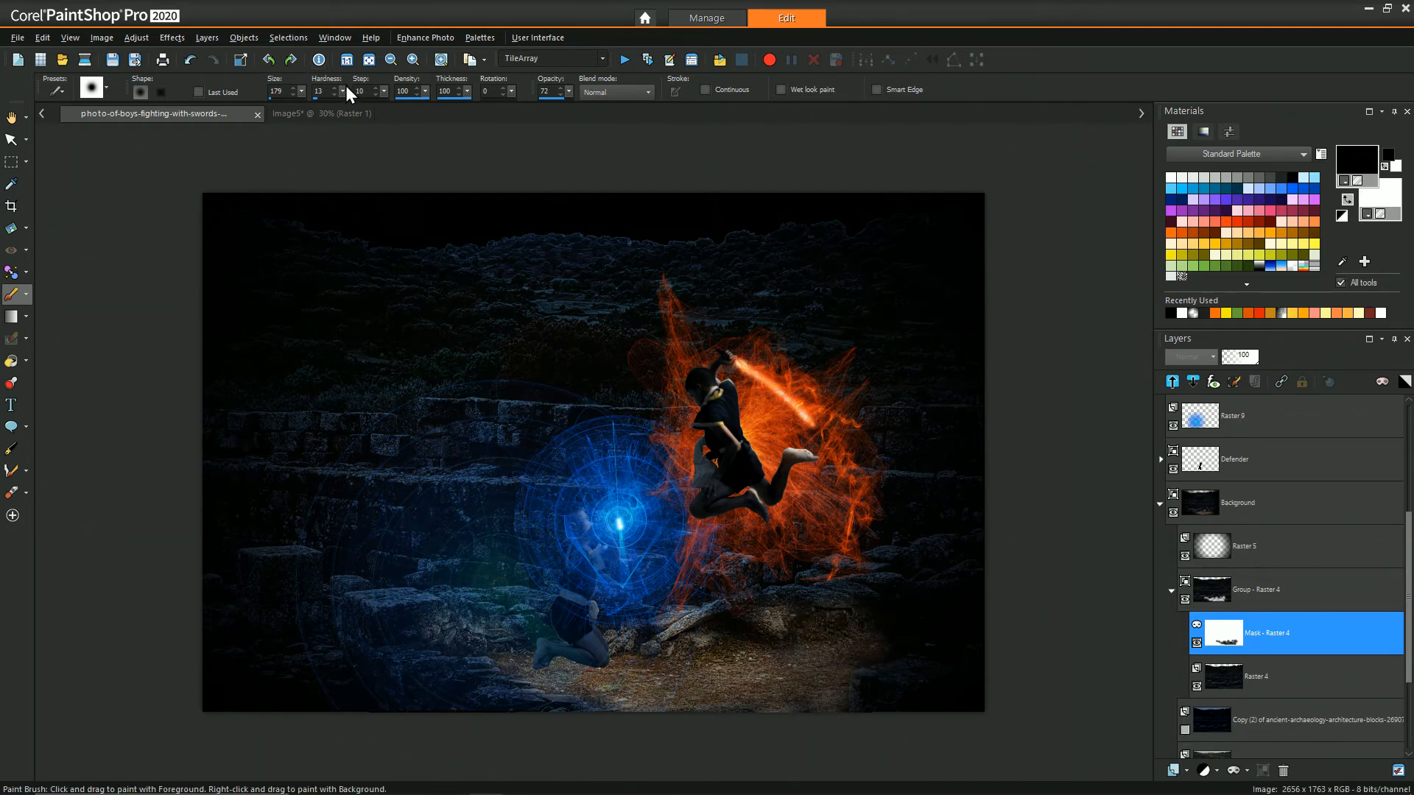
Set the brush hardness to 0 and opacity to 26, and blend the edges of the revealed ground on the mask.
left_click_drag(336, 94, 269, 92)
left_click_drag(569, 92, 532, 109)
left_click_drag(739, 651, 634, 656)
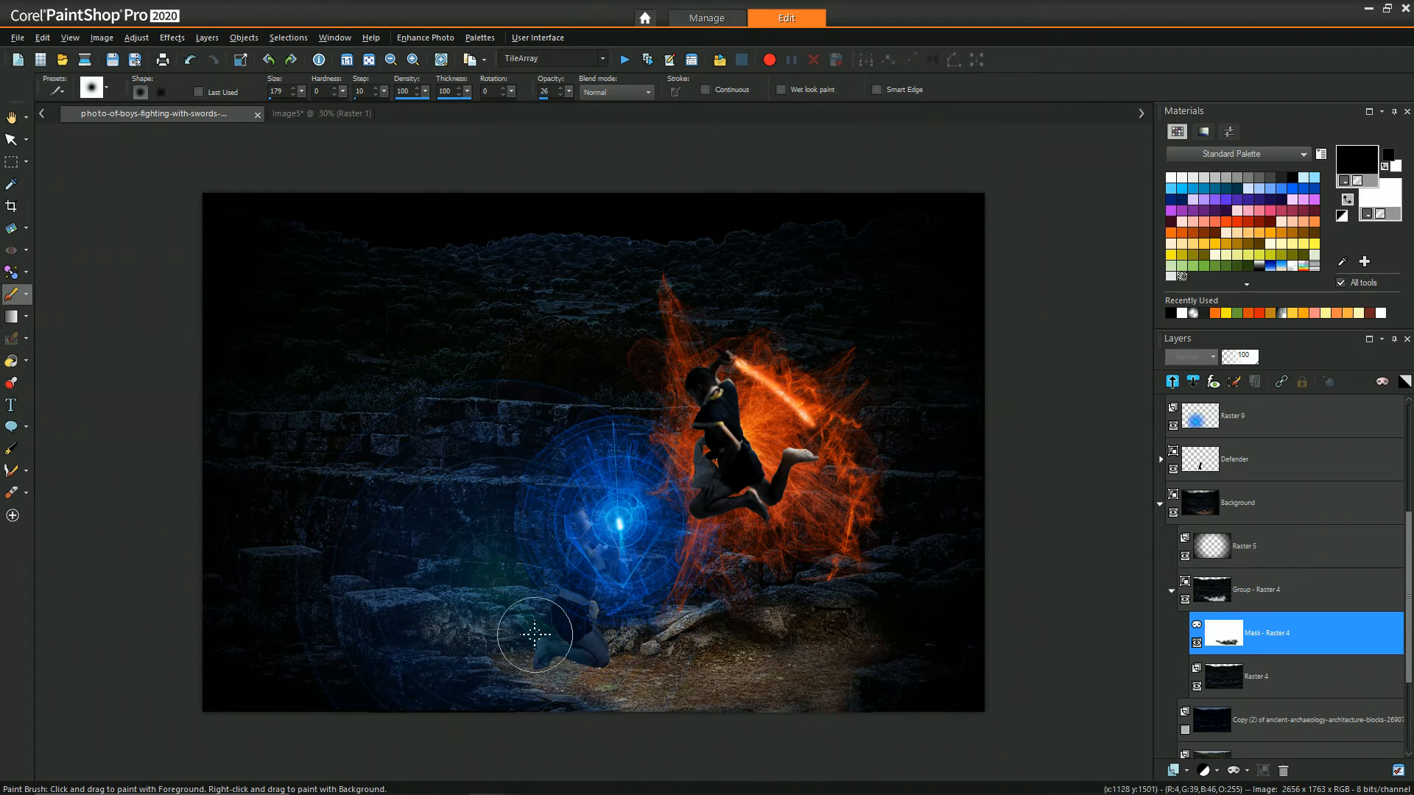
mouse_move(471, 617)
left_mouse_down()
mouse_move(454, 618)
mouse_move(524, 656)
left_mouse_up()
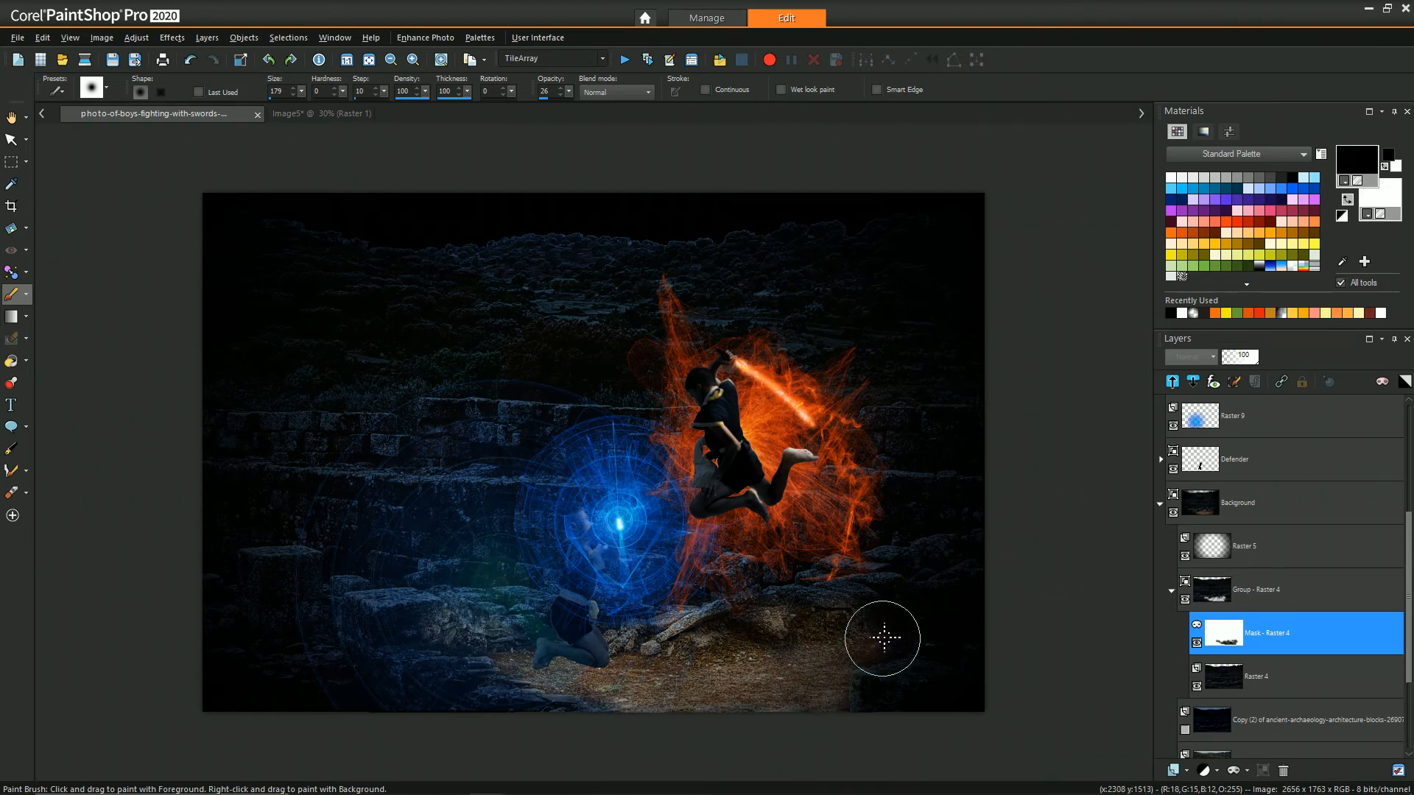
mouse_move(883, 620)
left_mouse_down()
mouse_move(827, 622)
mouse_move(799, 590)
mouse_move(742, 600)
mouse_move(847, 618)
left_mouse_up()
mouse_move(744, 588)
left_mouse_down()
mouse_move(667, 610)
mouse_move(772, 638)
mouse_move(883, 645)
mouse_move(883, 666)
mouse_move(849, 677)
mouse_move(842, 720)
left_mouse_up()
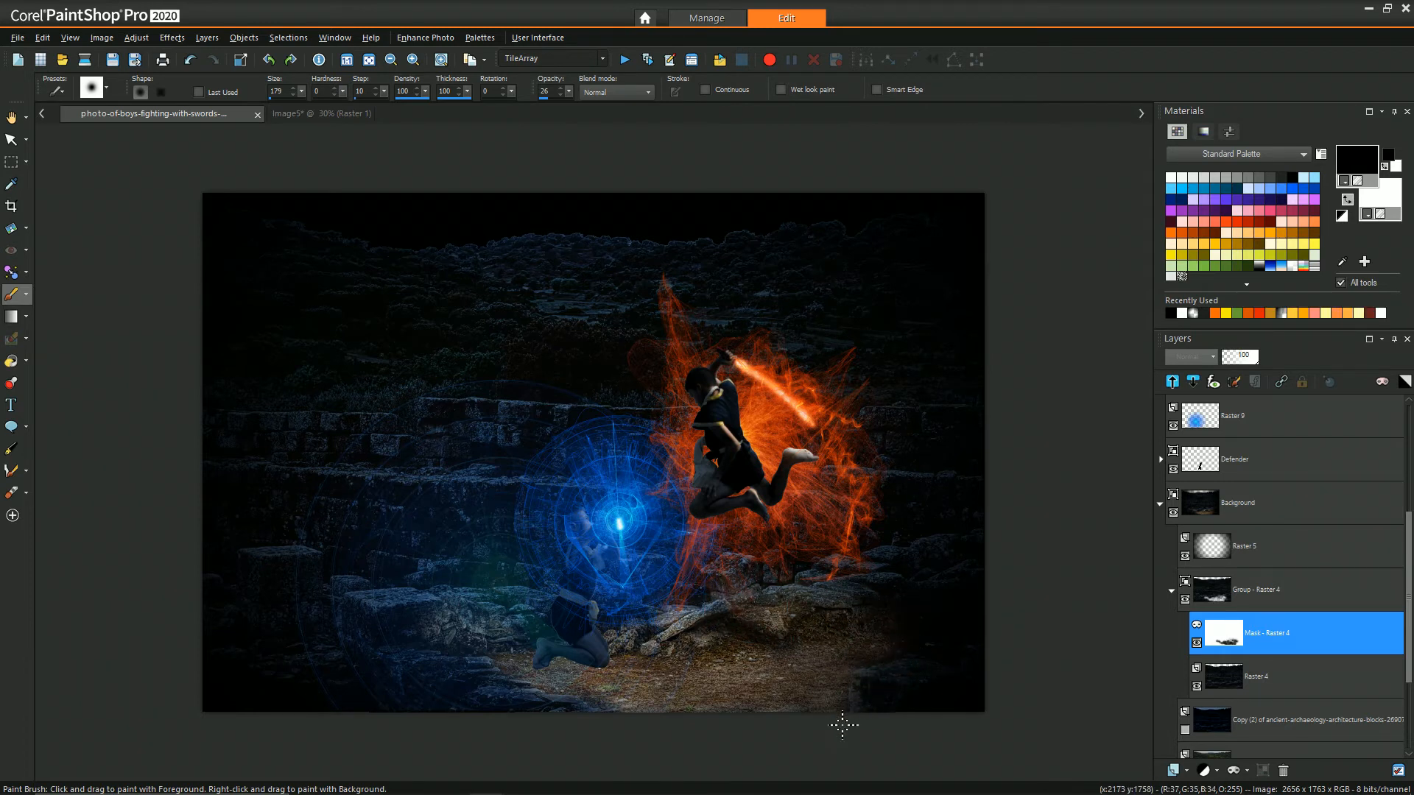
mouse_move(839, 658)
left_mouse_down()
mouse_move(924, 632)
mouse_move(854, 634)
left_mouse_up()
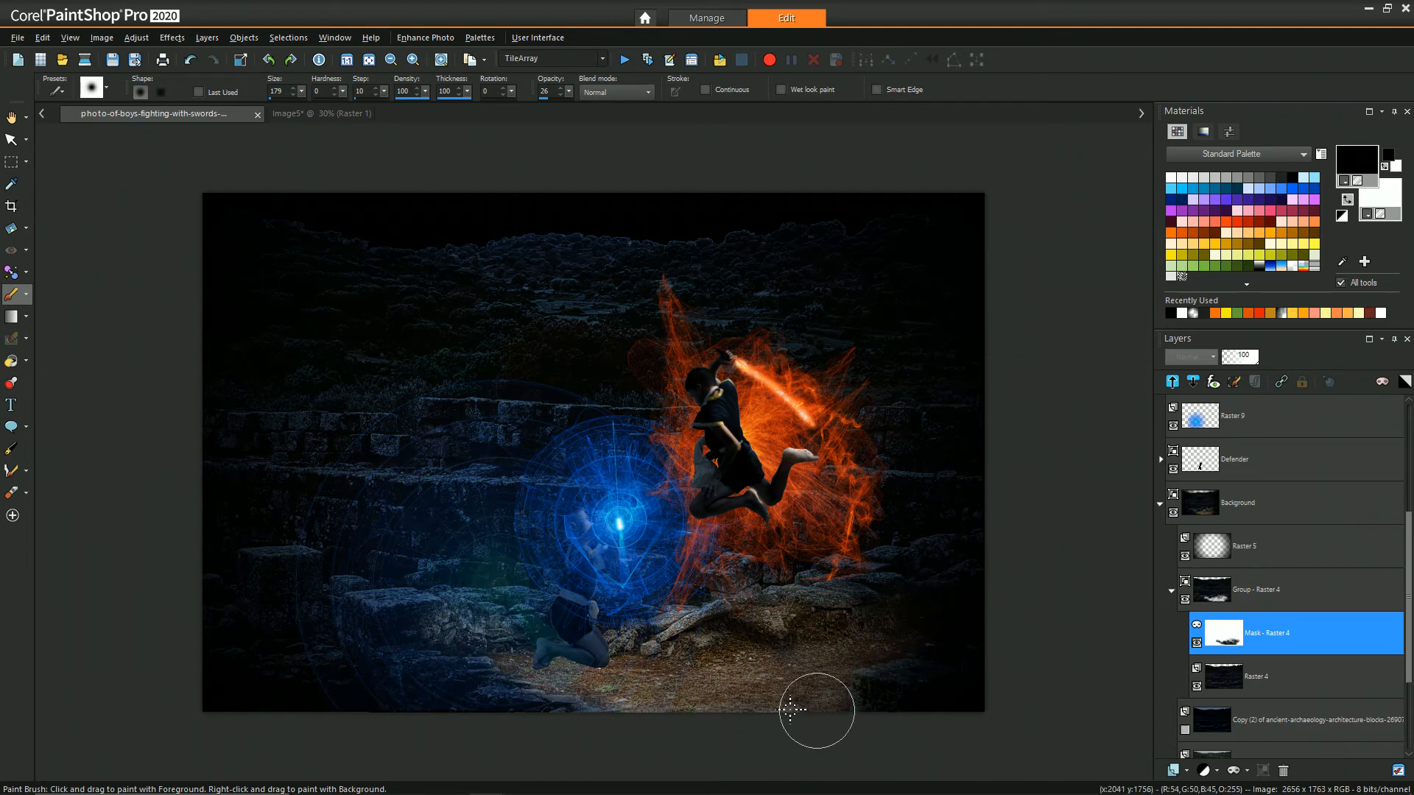
left_click_drag(554, 666, 654, 696)
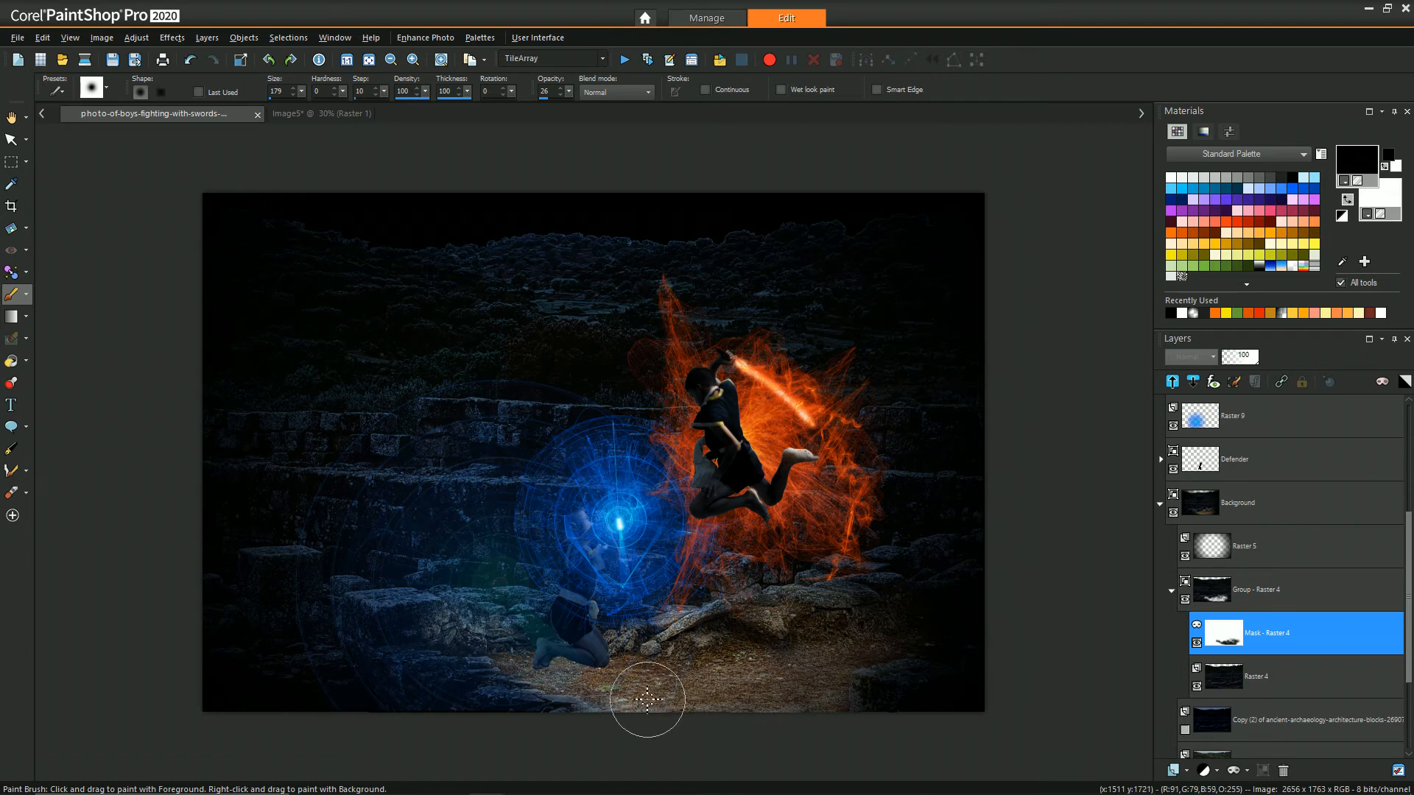